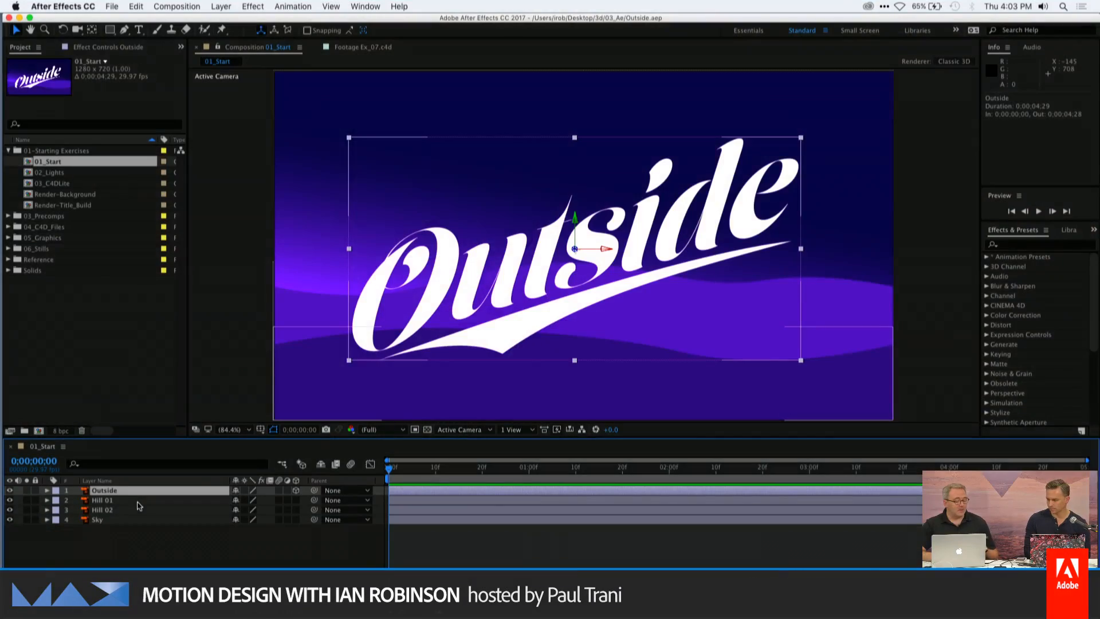
Hide and reshow the Outside, Hill 01 and Hill 02 layers one at a time to examine what each contains
{"action": "left_click", "coordinate": [10, 492]}
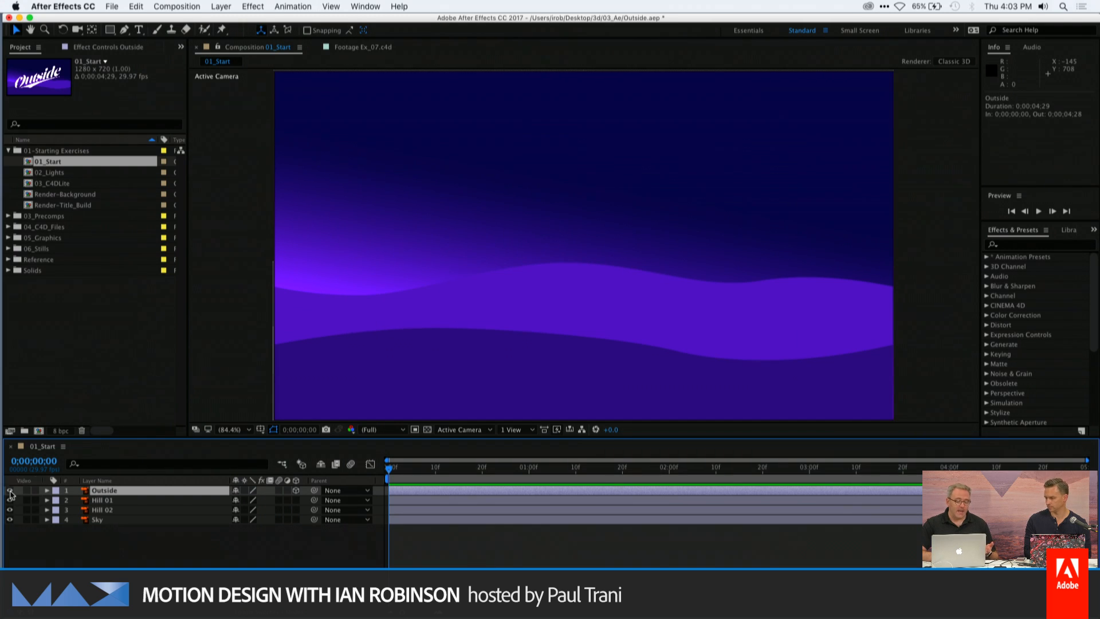
{"action": "left_click", "coordinate": [9, 491]}
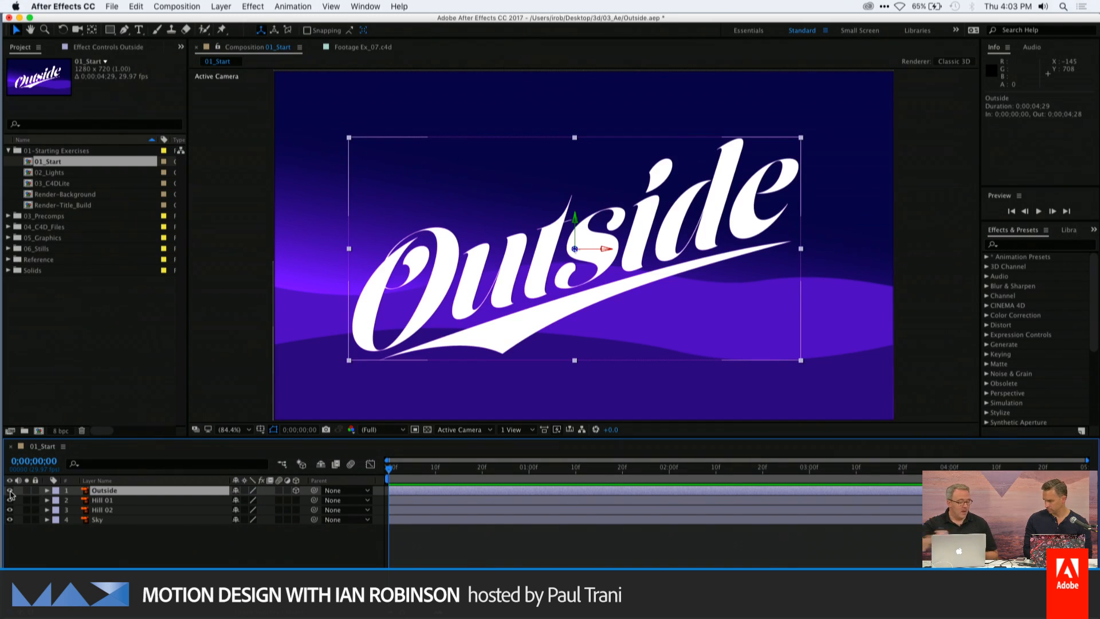
{"action": "left_click", "coordinate": [9, 500]}
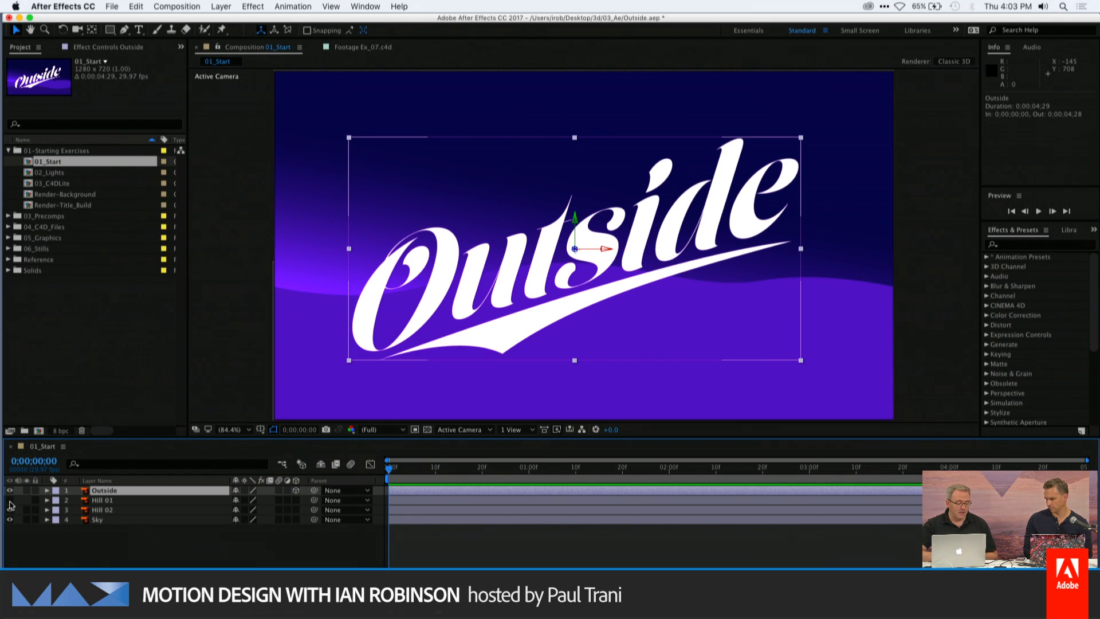
{"action": "left_click", "coordinate": [9, 501]}
{"action": "left_click", "coordinate": [10, 510]}
{"action": "left_click", "coordinate": [10, 510]}
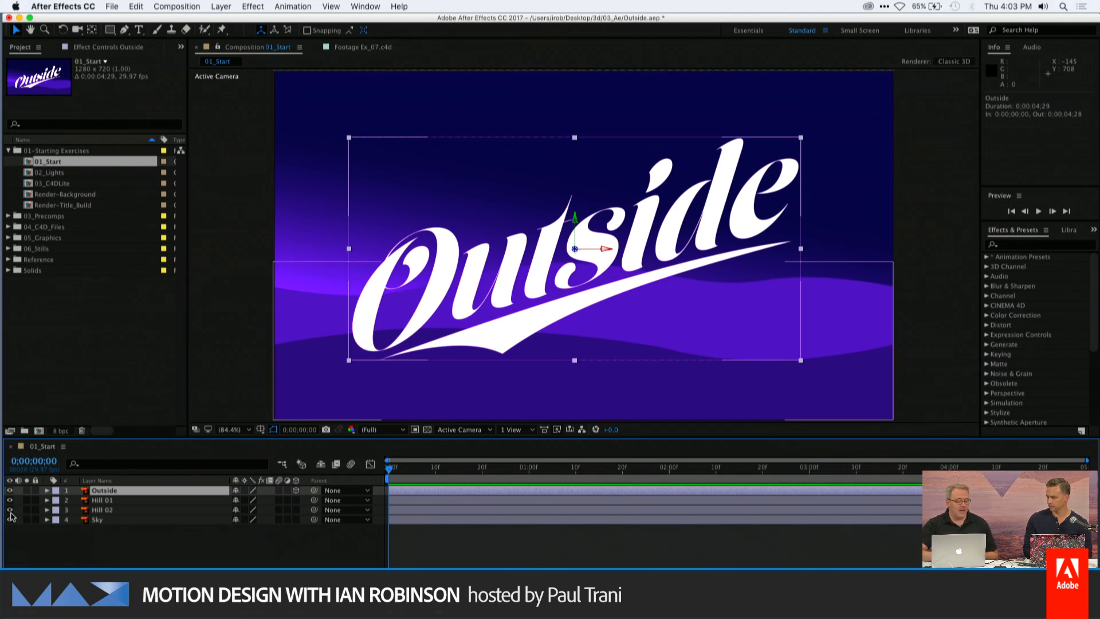
Toggle the Sky layer's visibility off and on, and check the Outside lettering layer the same way
{"action": "left_click", "coordinate": [98, 521]}
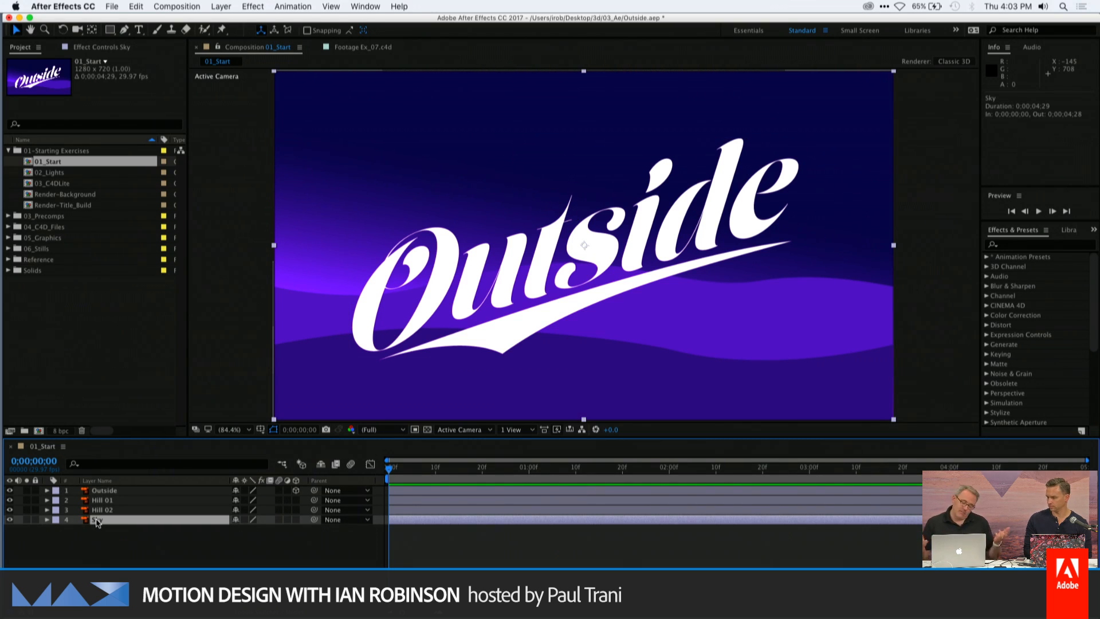
{"action": "left_click", "coordinate": [10, 519]}
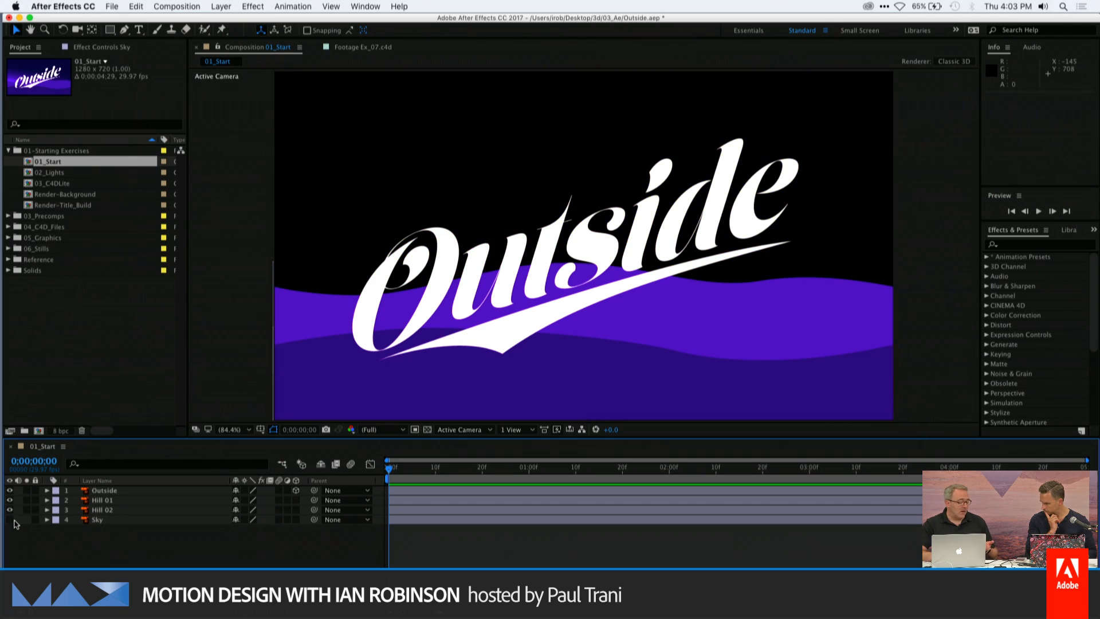
{"action": "left_click", "coordinate": [10, 520]}
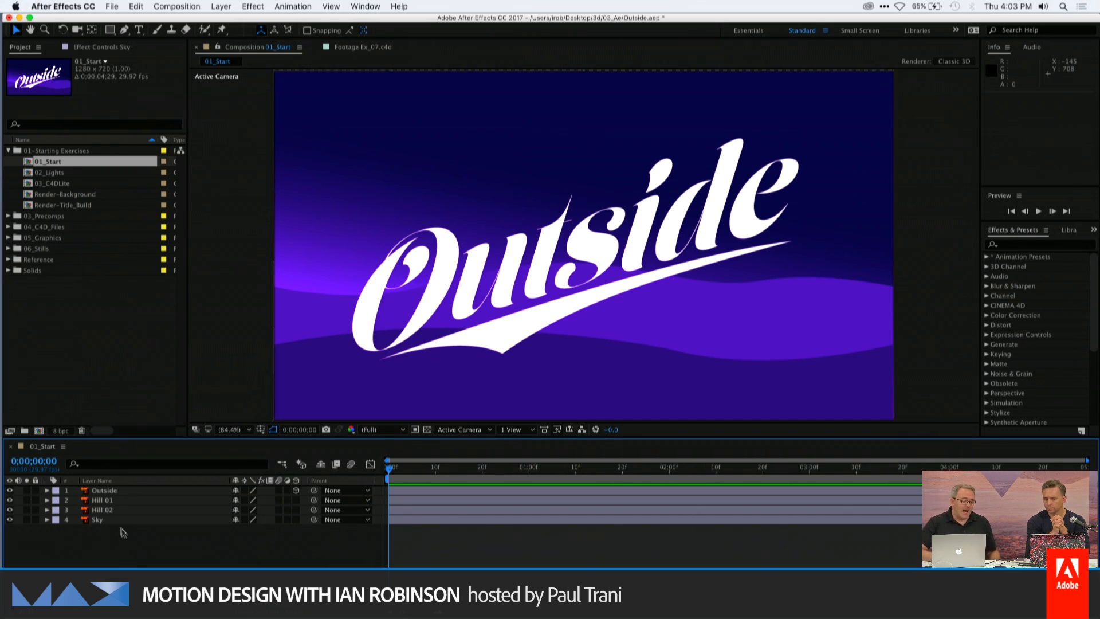
{"action": "mouse_move", "coordinate": [124, 532]}
{"action": "left_mouse_down"}
{"action": "mouse_move", "coordinate": [112, 497]}
{"action": "mouse_move", "coordinate": [106, 532]}
{"action": "left_mouse_up"}
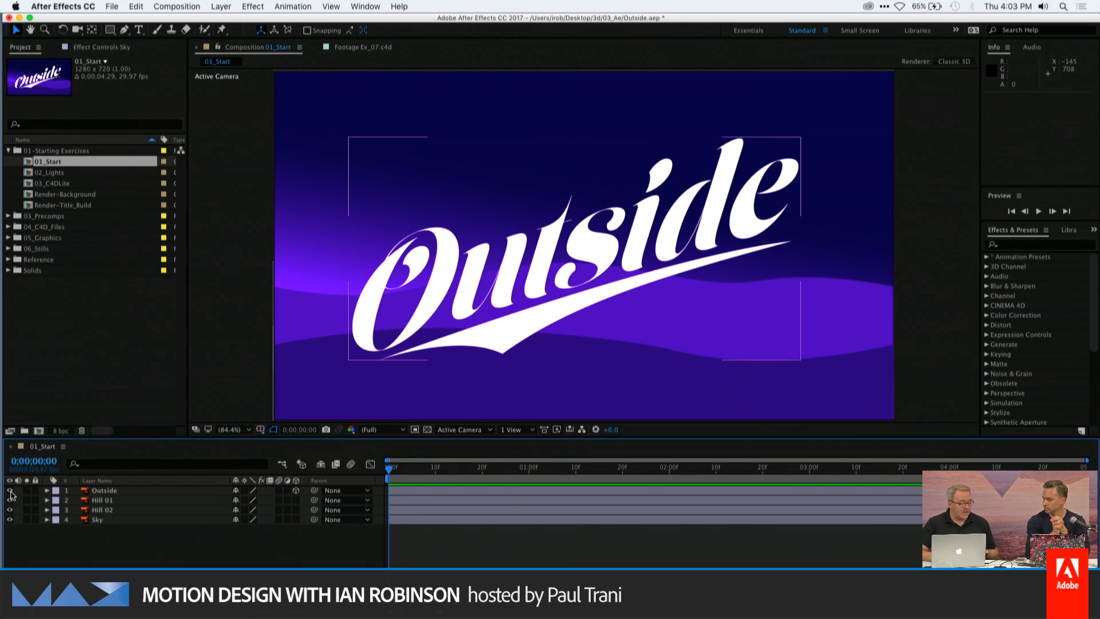
{"action": "left_click", "coordinate": [9, 491]}
{"action": "left_click", "coordinate": [10, 491]}
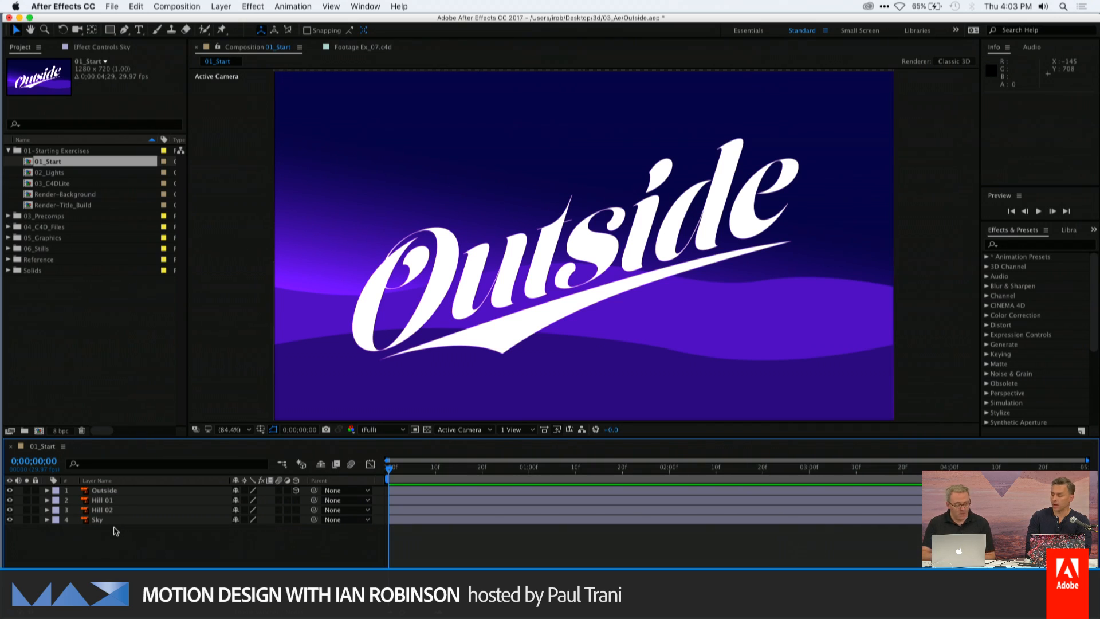
Open the Sky layer's original artwork in Illustrator and display its layer list in an enlarged panel
{"action": "left_click", "coordinate": [97, 520]}
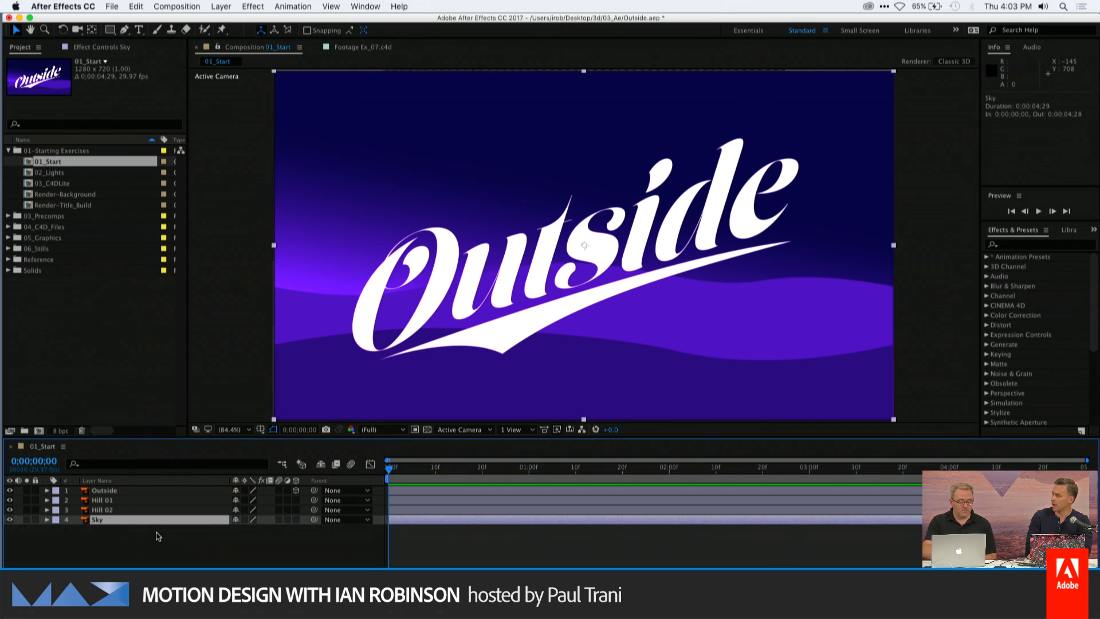
{"action": "key", "text": "super+e"}
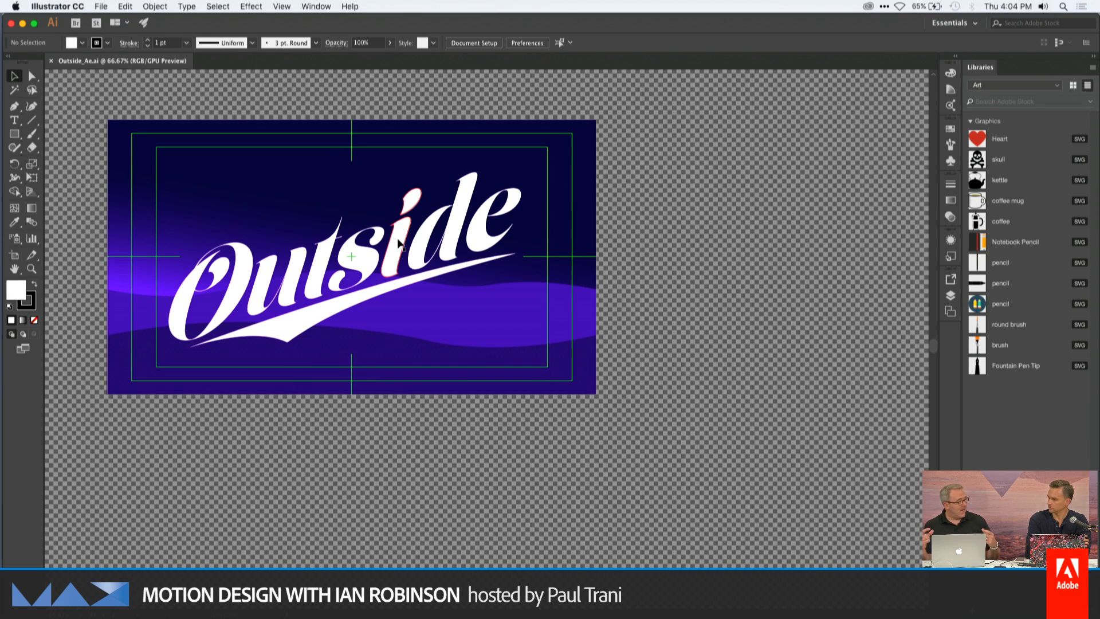
{"action": "left_click", "coordinate": [335, 309]}
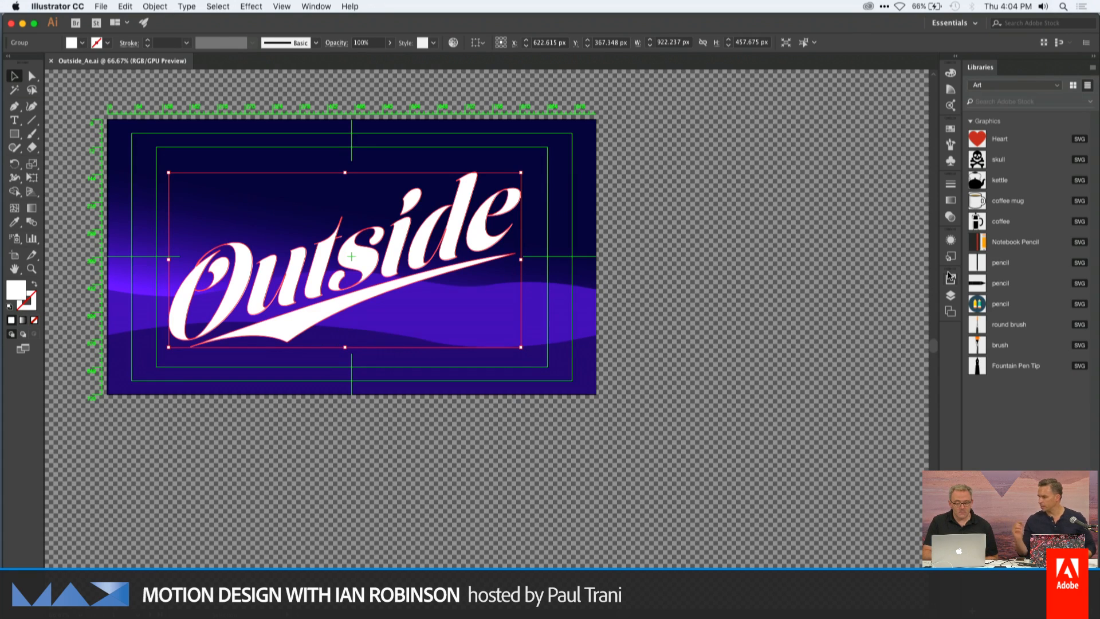
{"action": "left_click", "coordinate": [950, 295]}
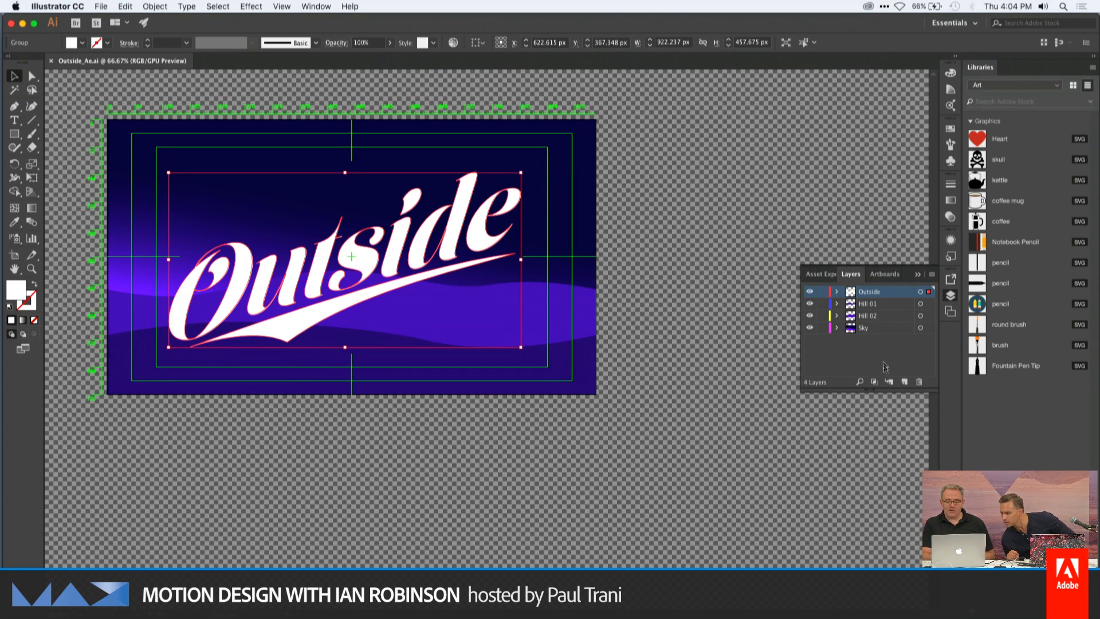
{"action": "left_click_drag", "start_coordinate": [884, 391], "coordinate": [882, 460]}
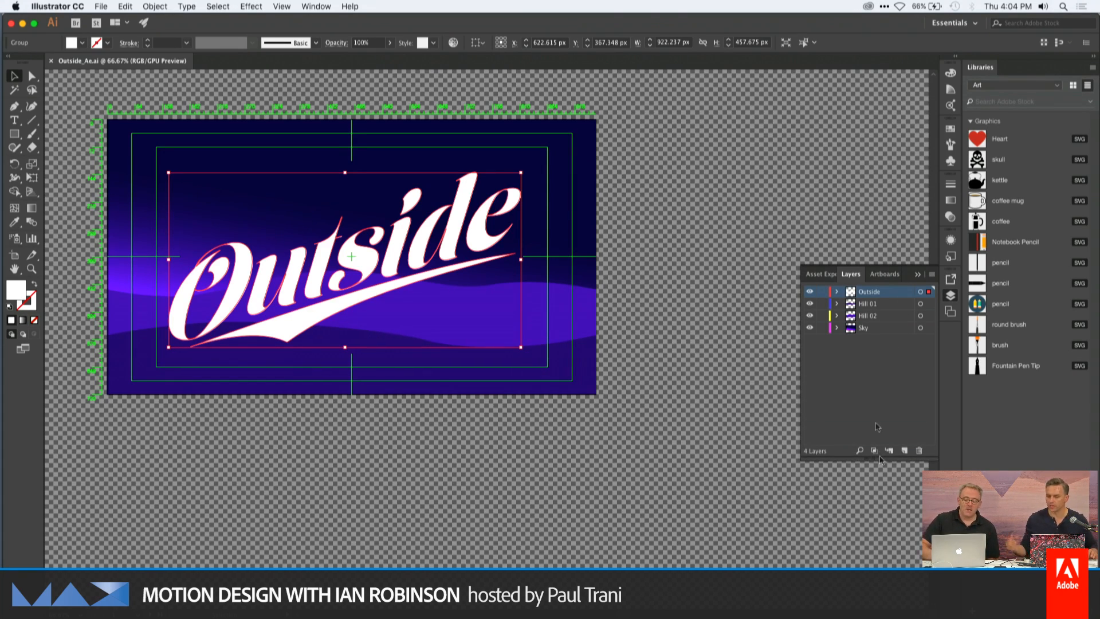
Hide and reshow the Outside, Hill 01 and Sky layers of the Illustrator artwork to examine how it is layered
{"action": "left_click", "coordinate": [810, 292]}
{"action": "left_click", "coordinate": [811, 291]}
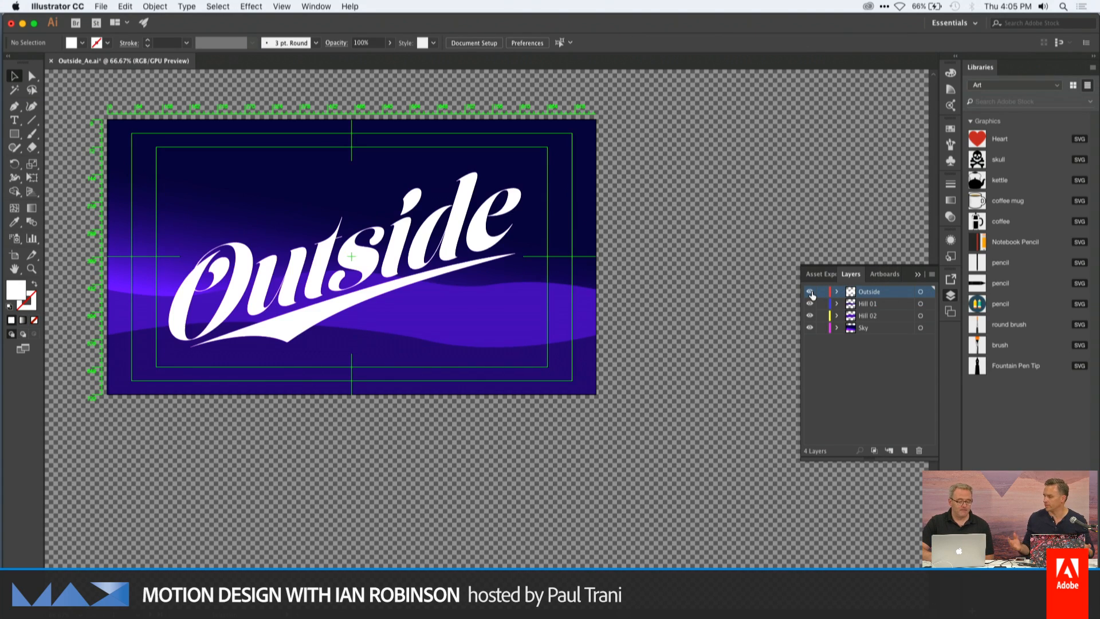
{"action": "left_click", "coordinate": [810, 305]}
{"action": "left_click", "coordinate": [810, 305]}
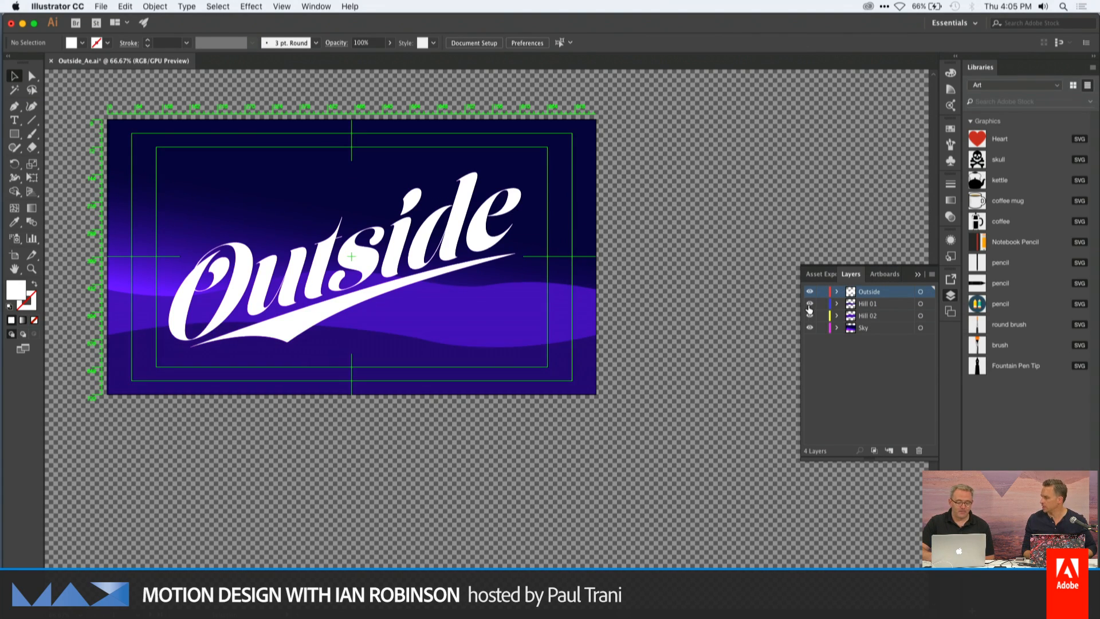
{"action": "left_click", "coordinate": [810, 327]}
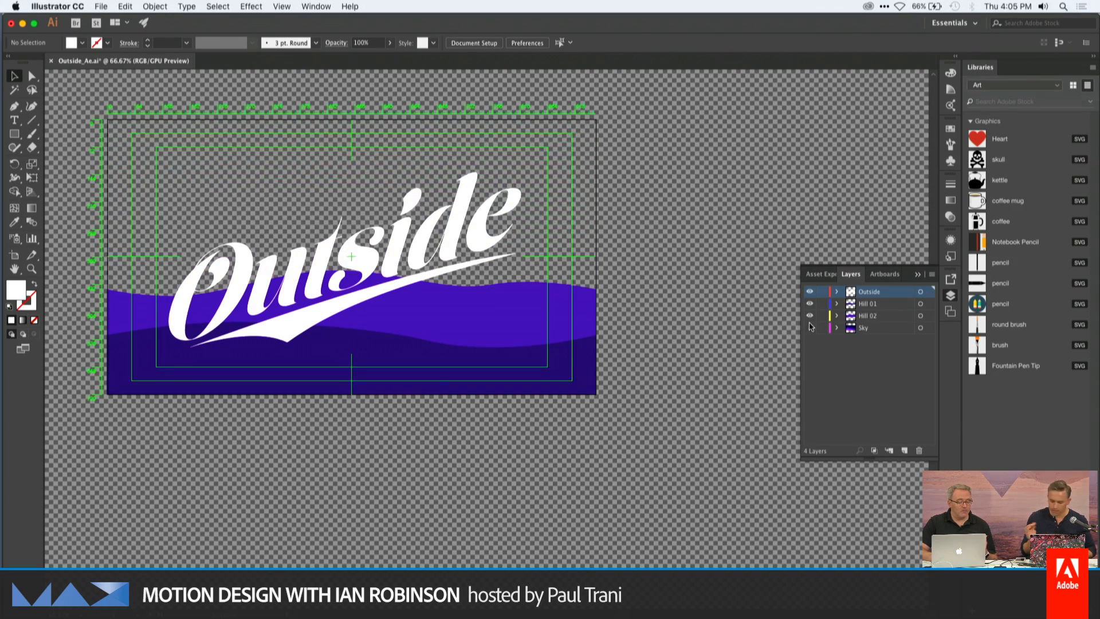
{"action": "left_click", "coordinate": [810, 326]}
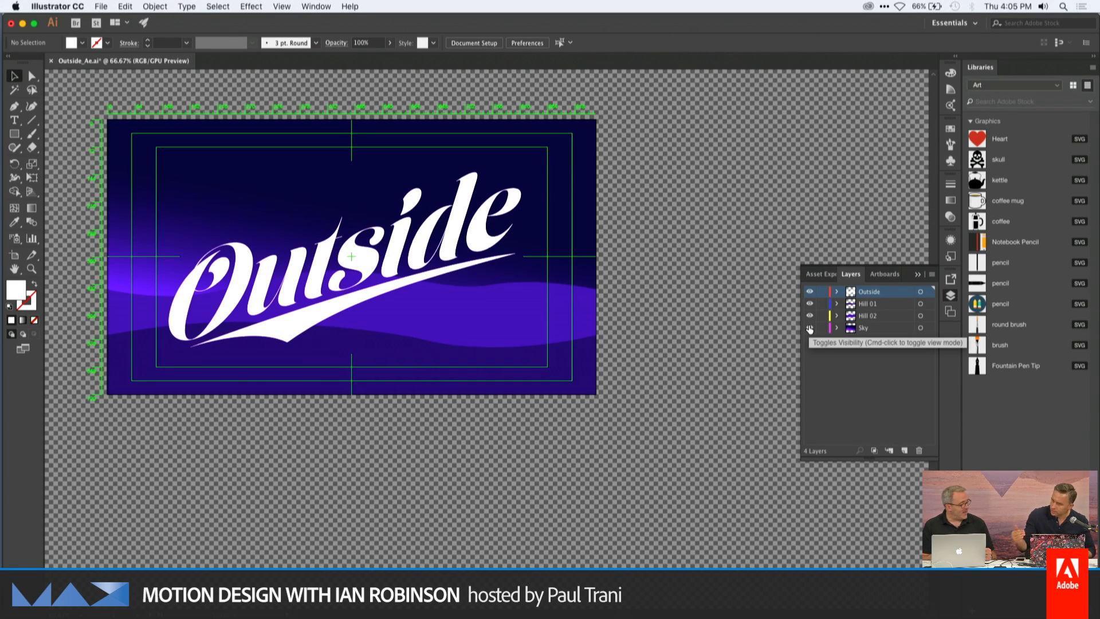
Switch back to After Effects, view the footage import dialog and close it without importing anything
{"action": "key", "text": "super+Tab"}
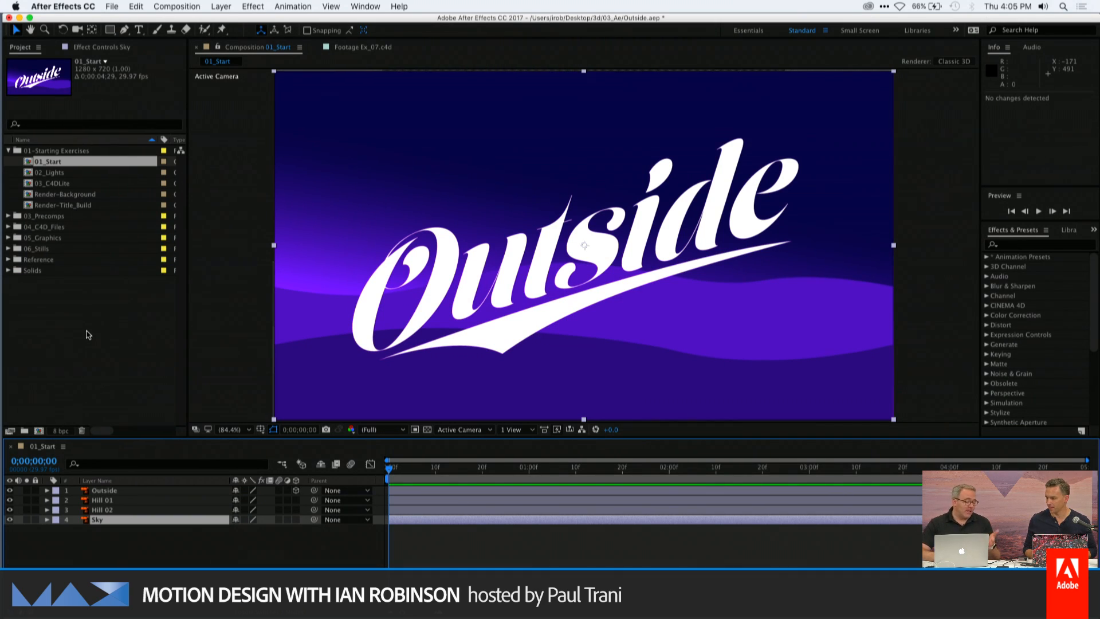
{"action": "double_click", "coordinate": [88, 335]}
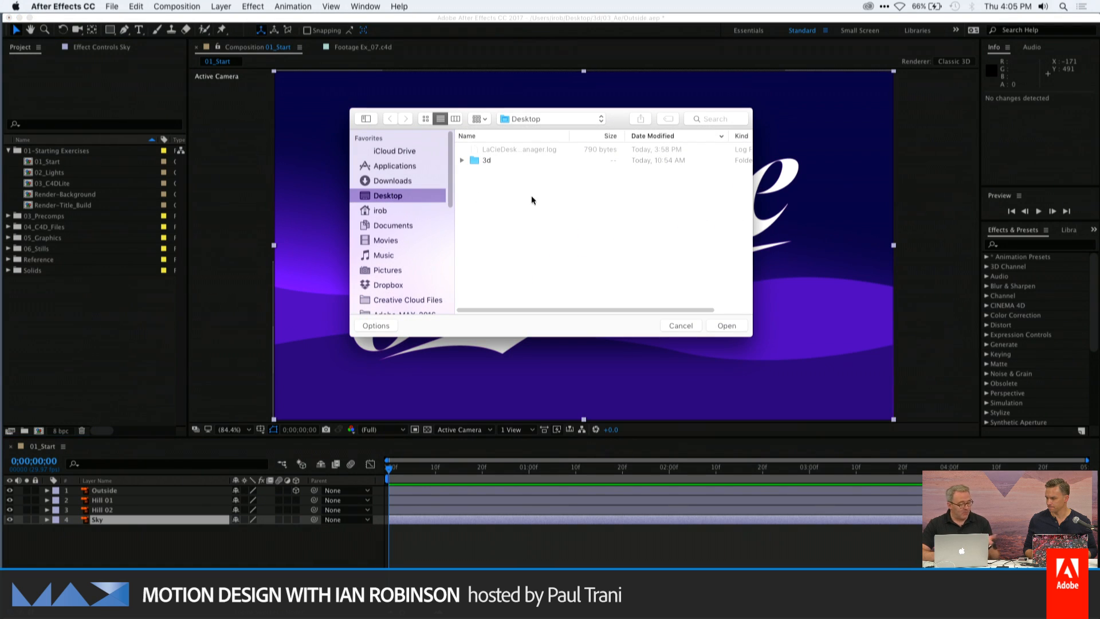
{"action": "left_click", "coordinate": [692, 326]}
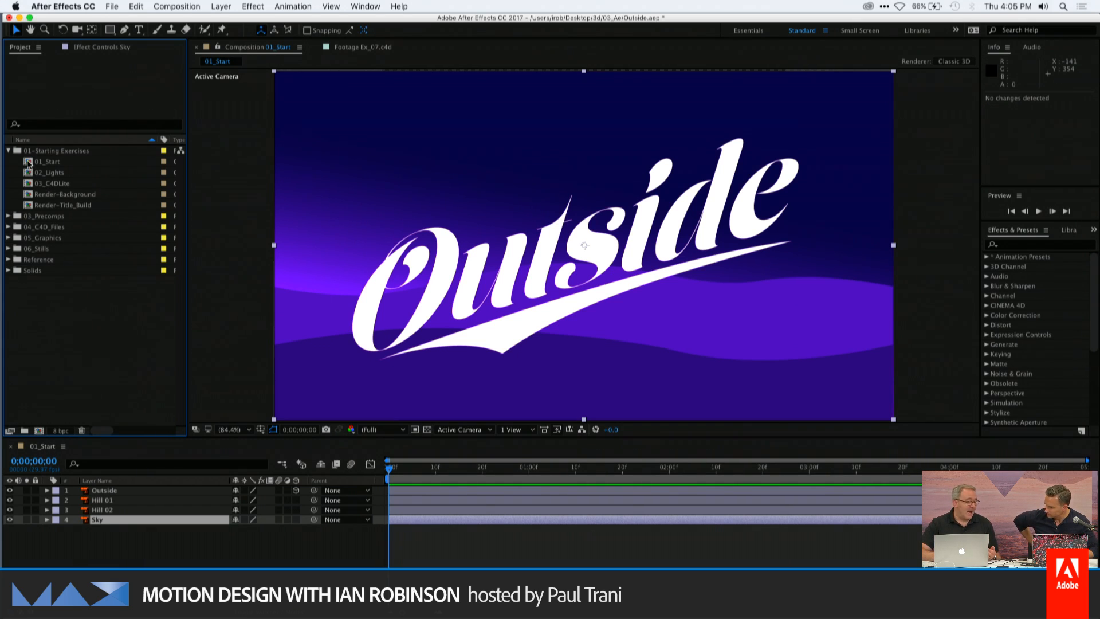
Open the 01_Start composition from the project and deselect all of its layers
{"action": "left_click", "coordinate": [27, 163]}
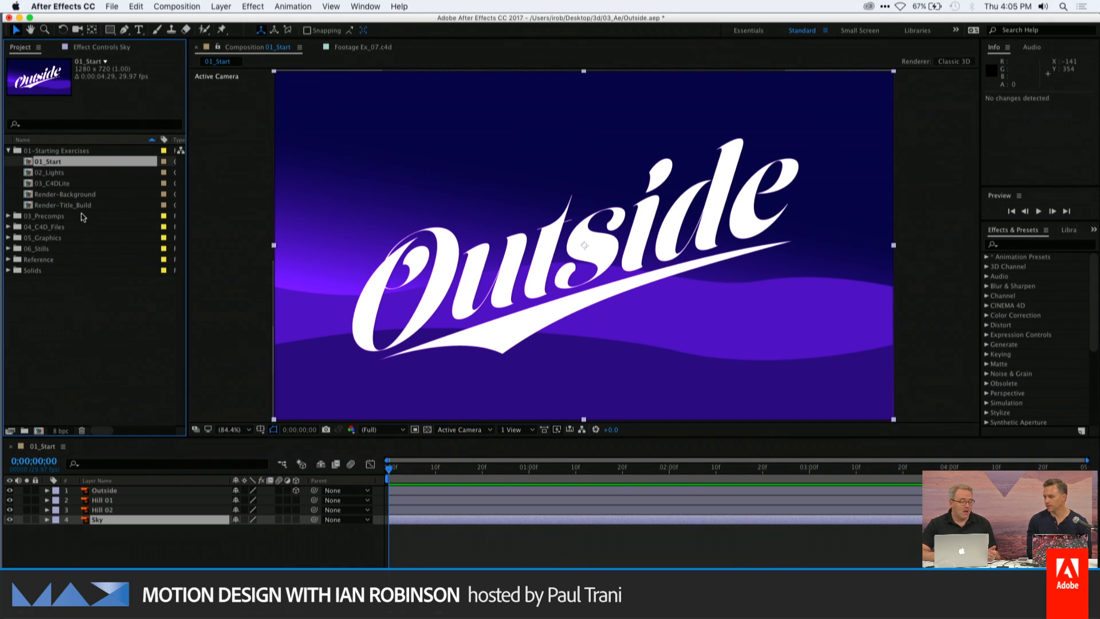
{"action": "double_click", "coordinate": [29, 165]}
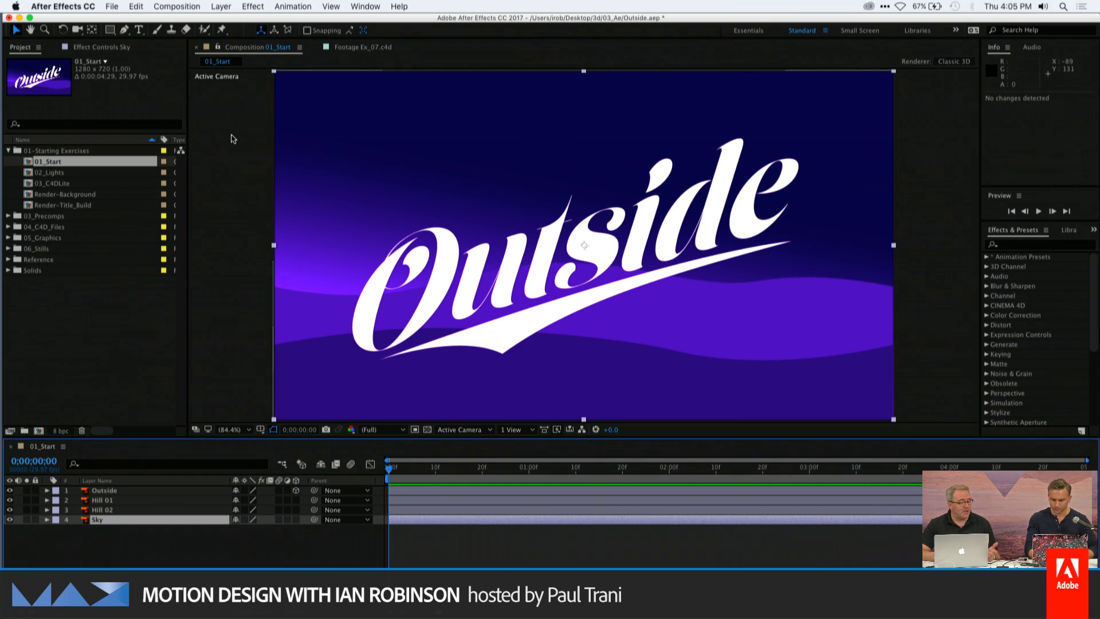
{"action": "left_click", "coordinate": [170, 549]}
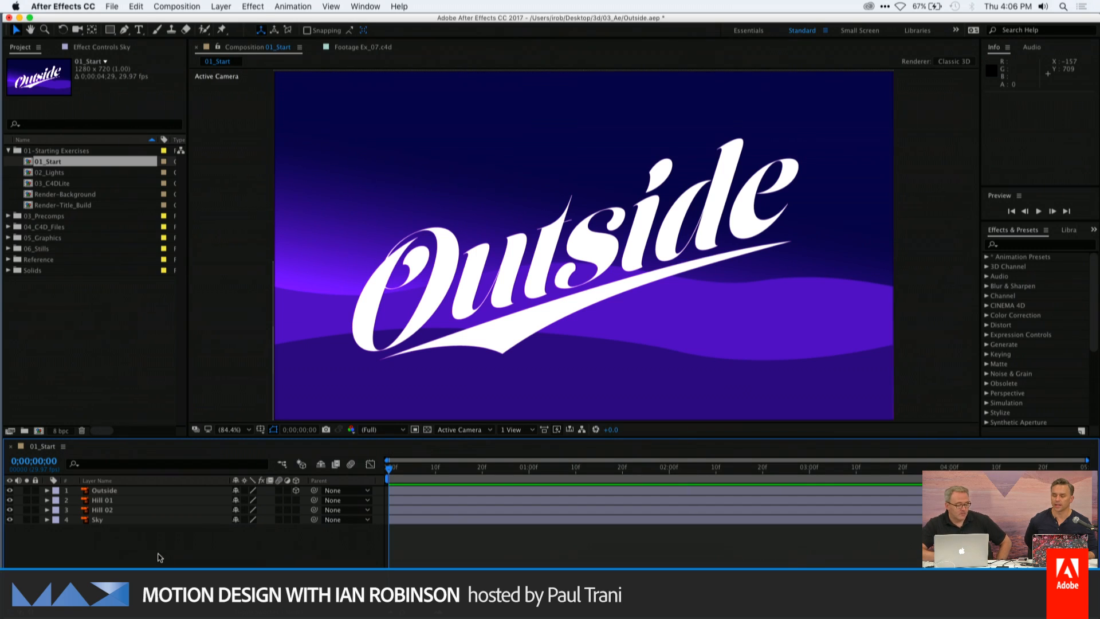
{"action": "left_click", "coordinate": [143, 73]}
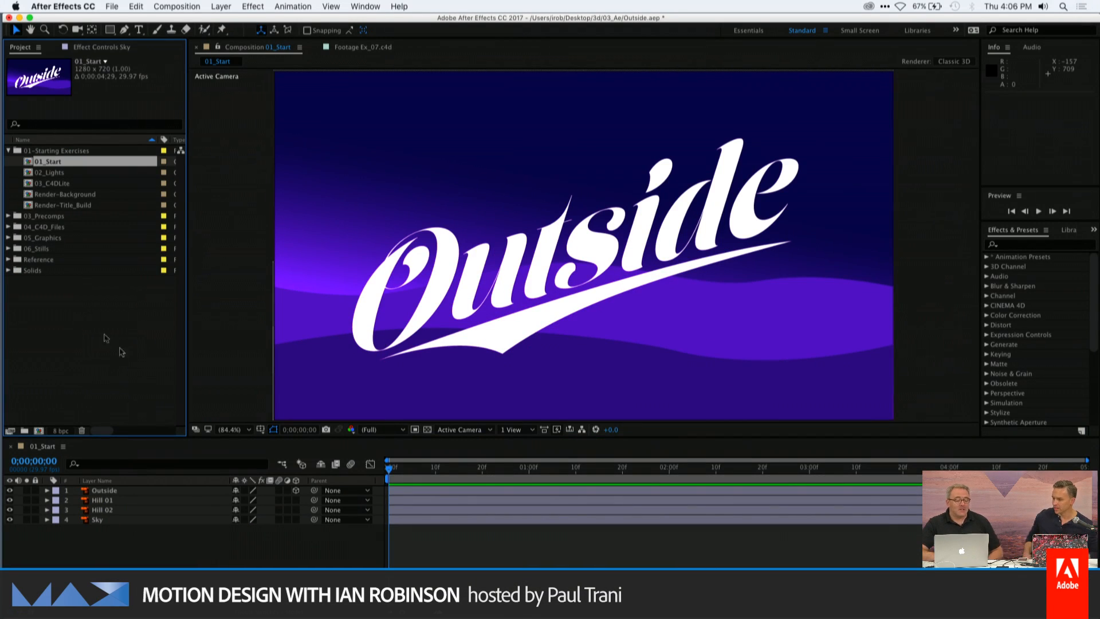
{"action": "left_click", "coordinate": [117, 547]}
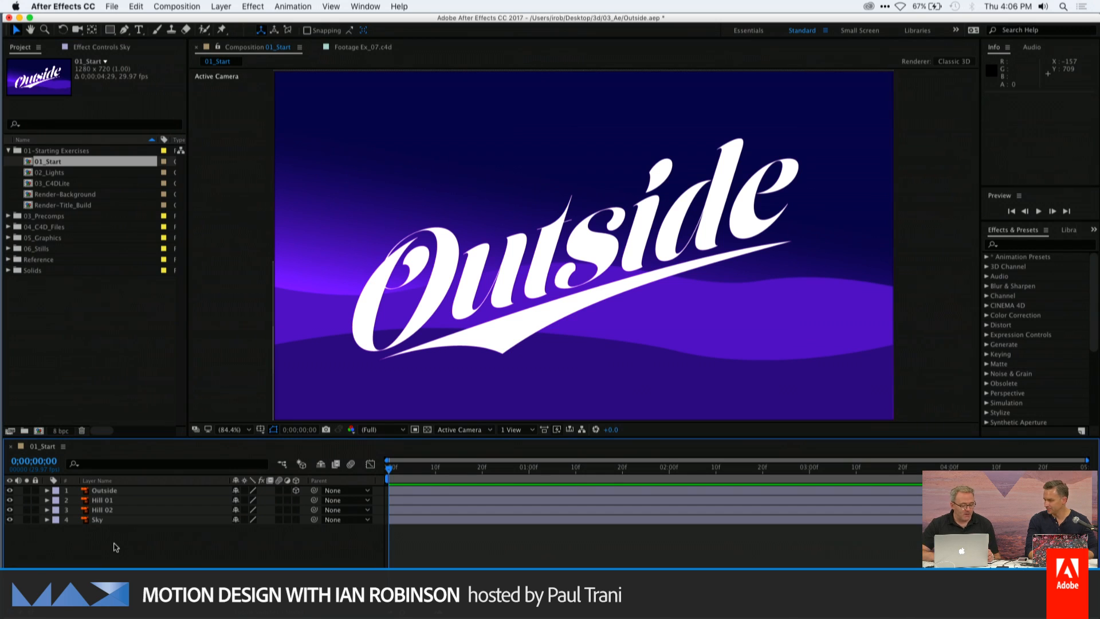
{"action": "left_click_drag", "start_coordinate": [113, 546], "coordinate": [154, 490]}
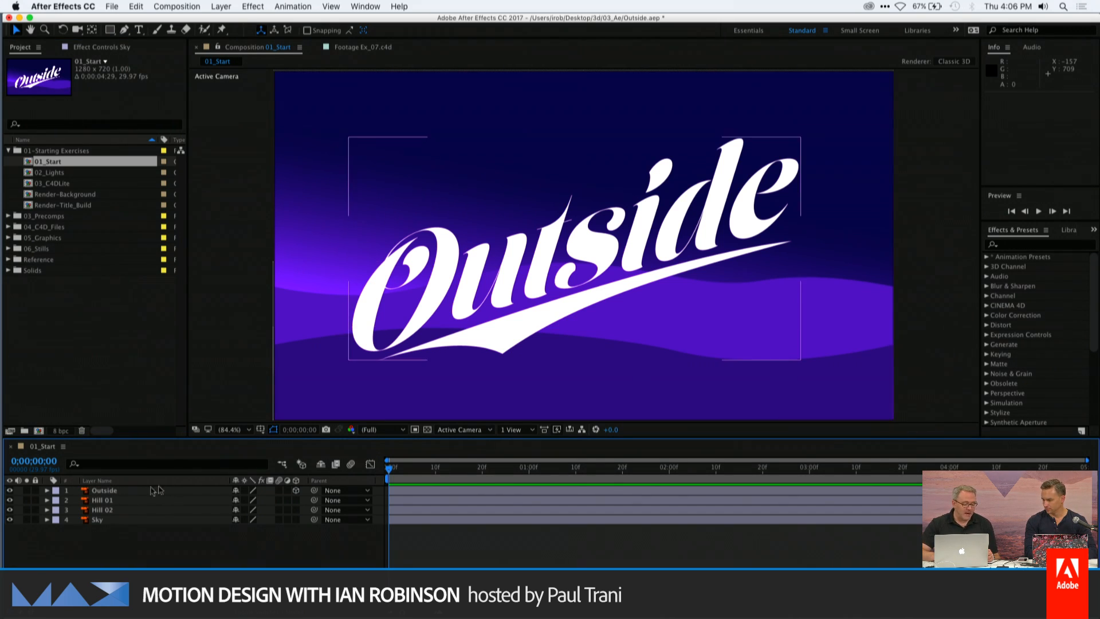
{"action": "left_click", "coordinate": [120, 520]}
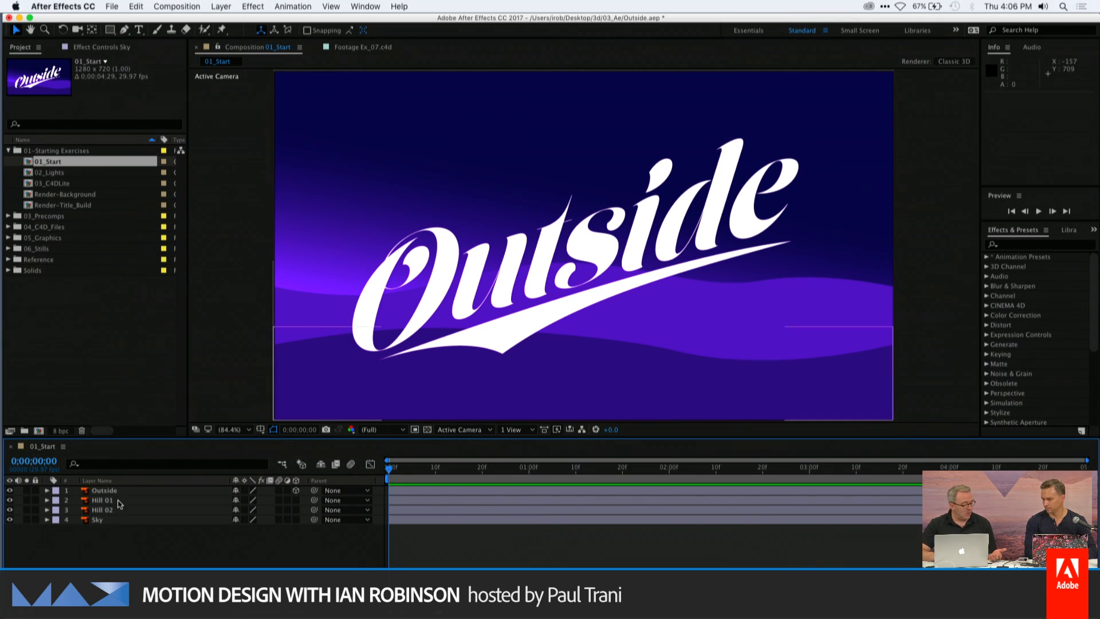
{"action": "left_click", "coordinate": [118, 511]}
{"action": "left_click", "coordinate": [115, 530]}
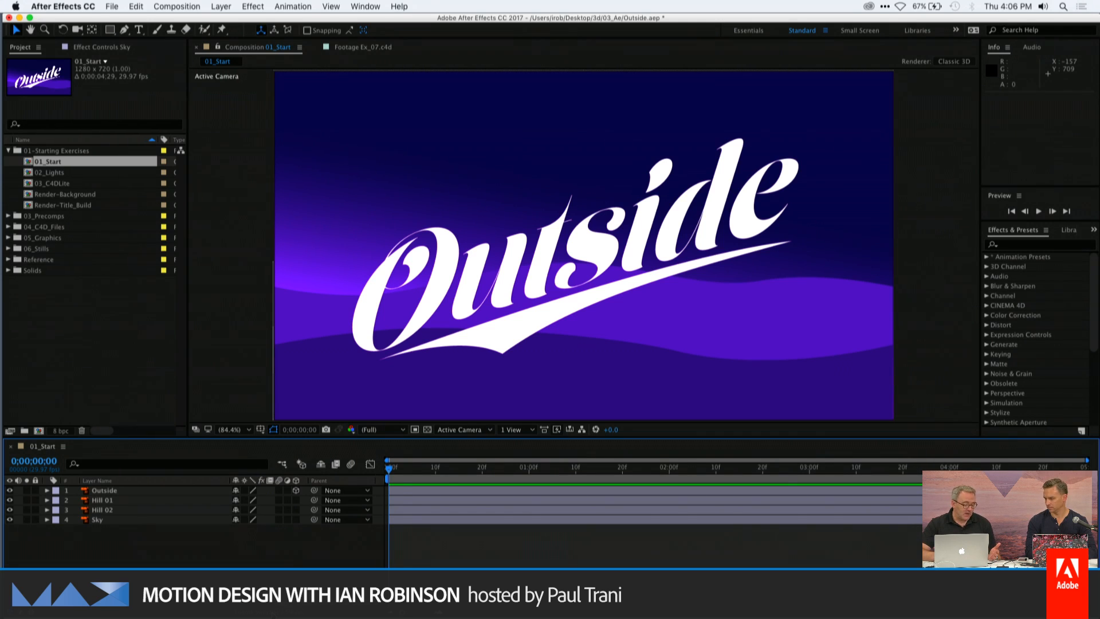
Show the blending mode and track matte columns for the 01_Start layers, and return to the layer switches
{"action": "key", "text": "F4"}
{"action": "left_click", "coordinate": [259, 491]}
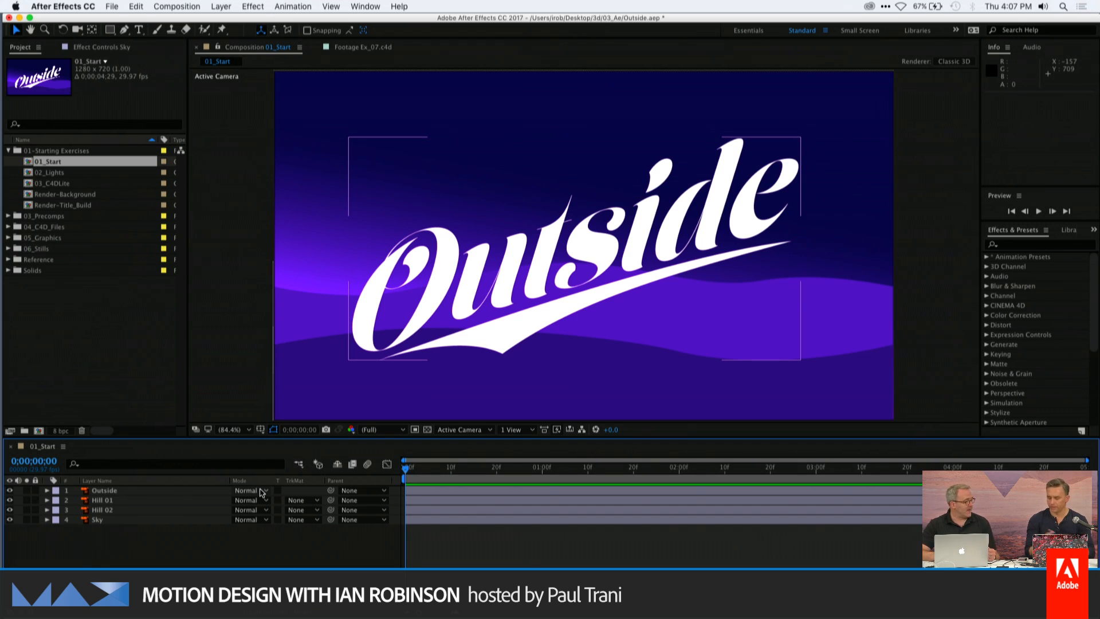
{"action": "key", "text": "F2"}
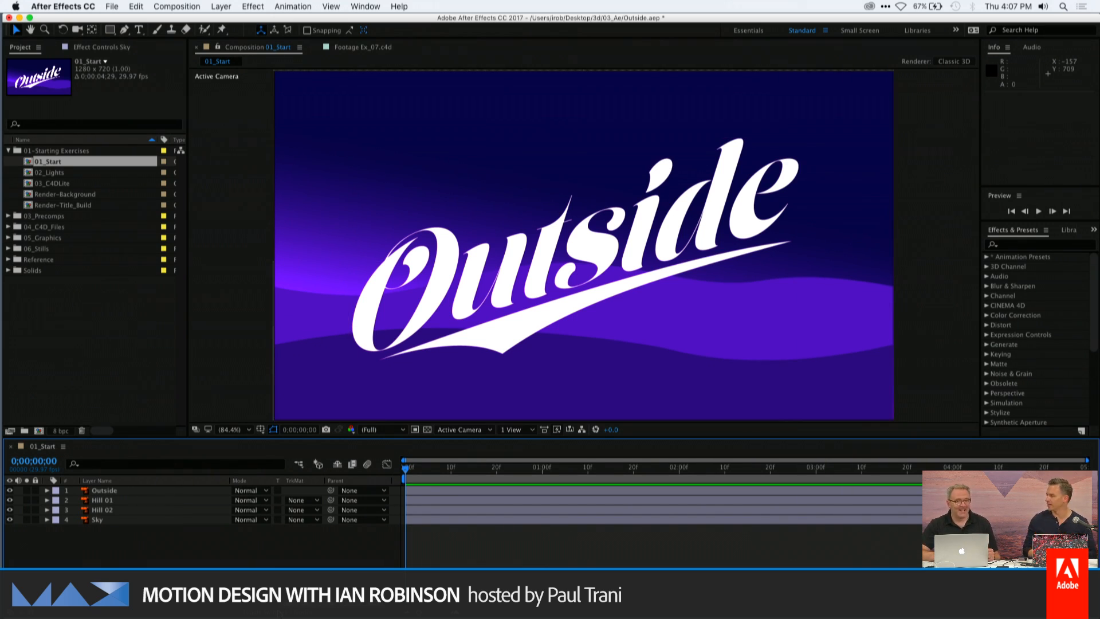
{"action": "key", "text": "F4"}
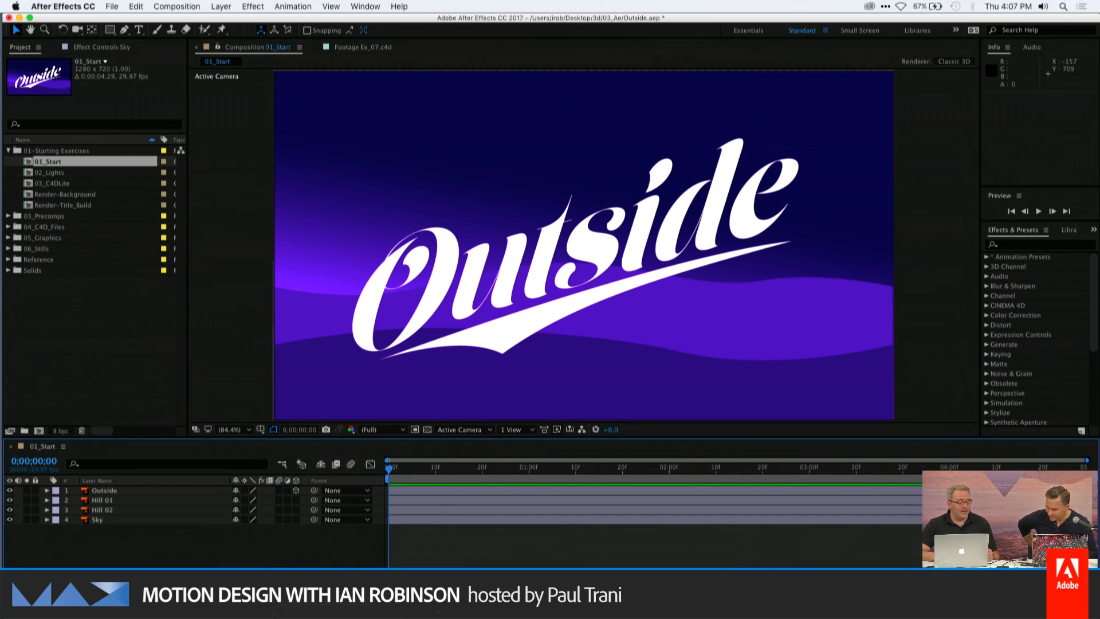
Turn the Hill 01 layer into a 3D layer in the 01_Start composition
{"action": "left_click", "coordinate": [236, 493]}
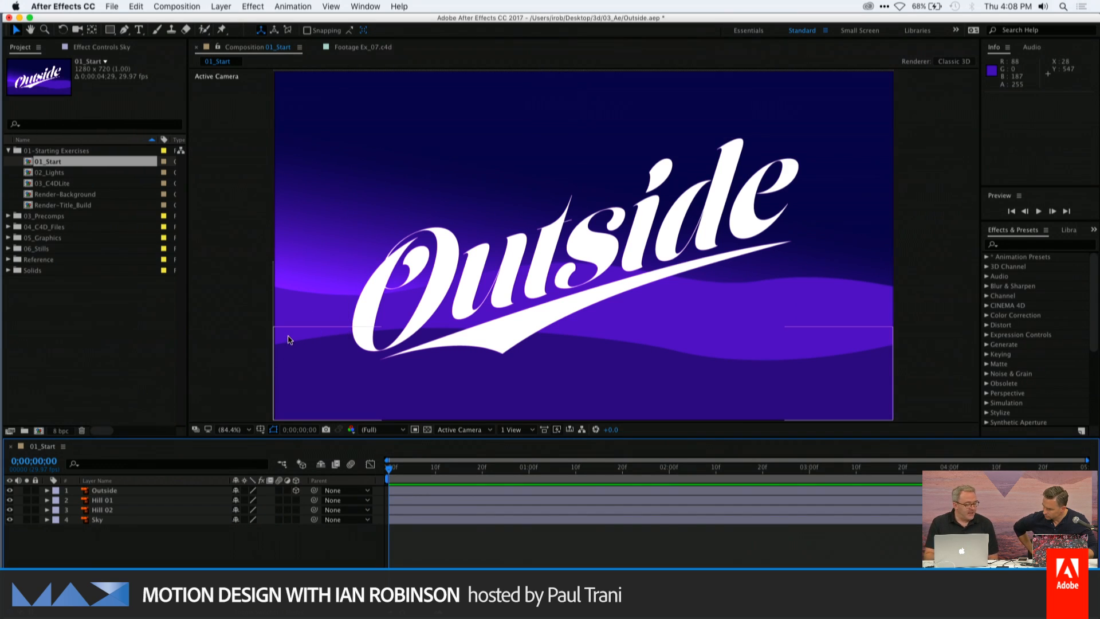
{"action": "left_click", "coordinate": [295, 491]}
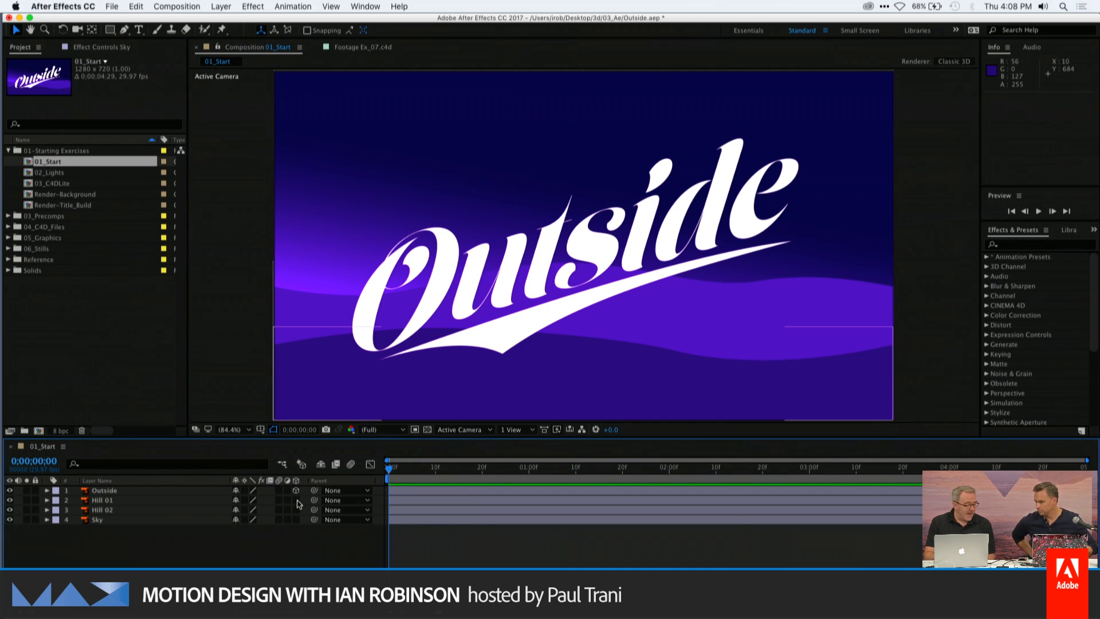
{"action": "left_click", "coordinate": [296, 500]}
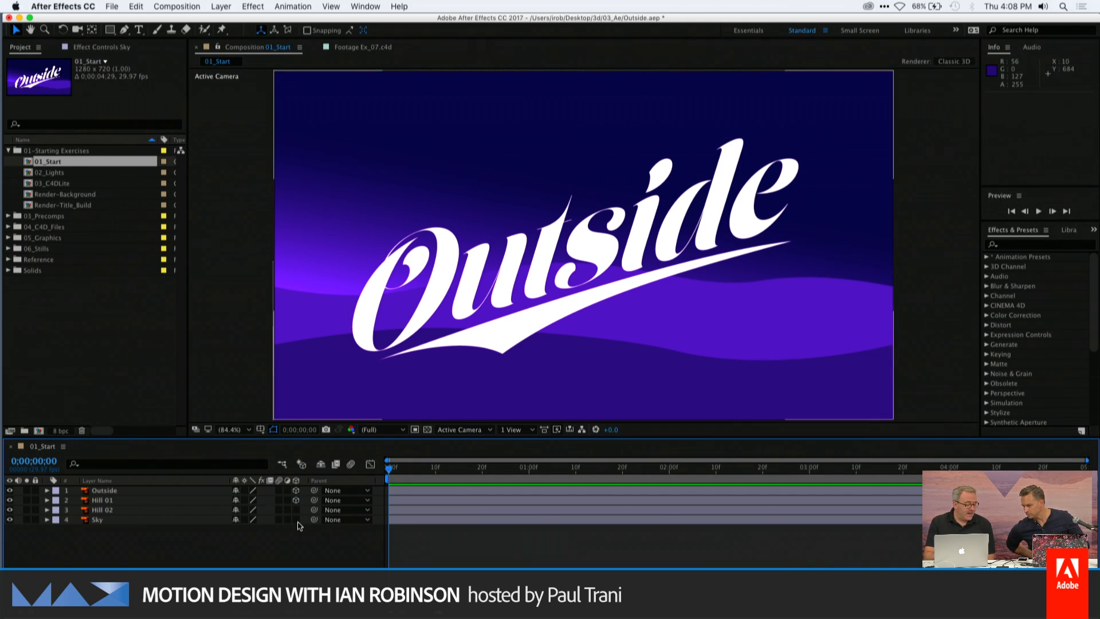
Turn the Hill 02 layer into a 3D layer and show the Position property of Hill 01 and Hill 02
{"action": "left_click", "coordinate": [296, 510]}
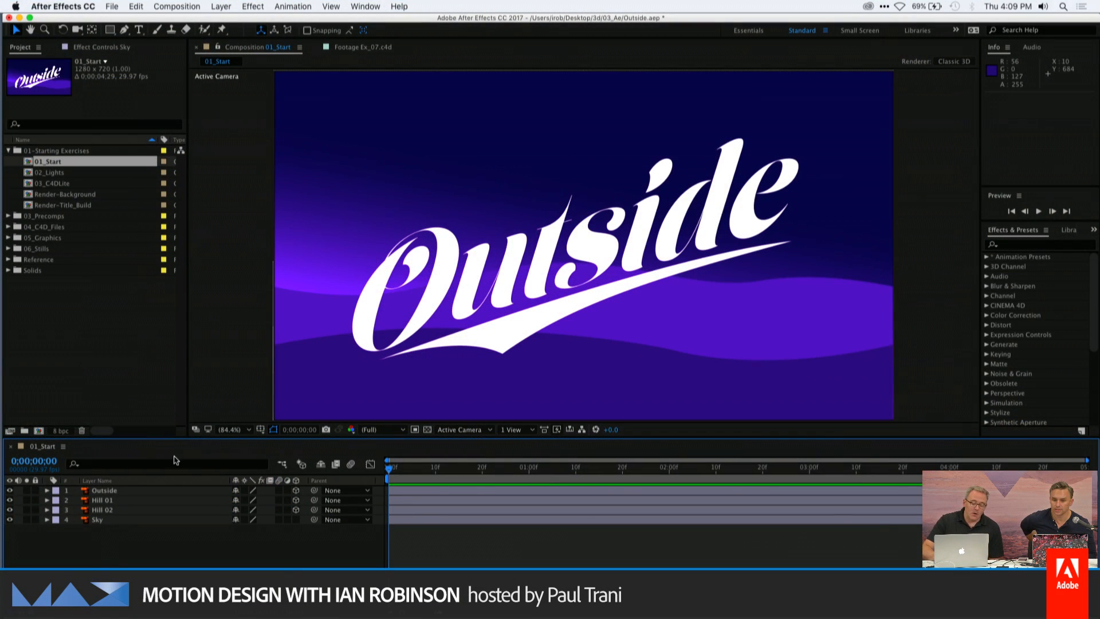
{"action": "left_click", "coordinate": [103, 501]}
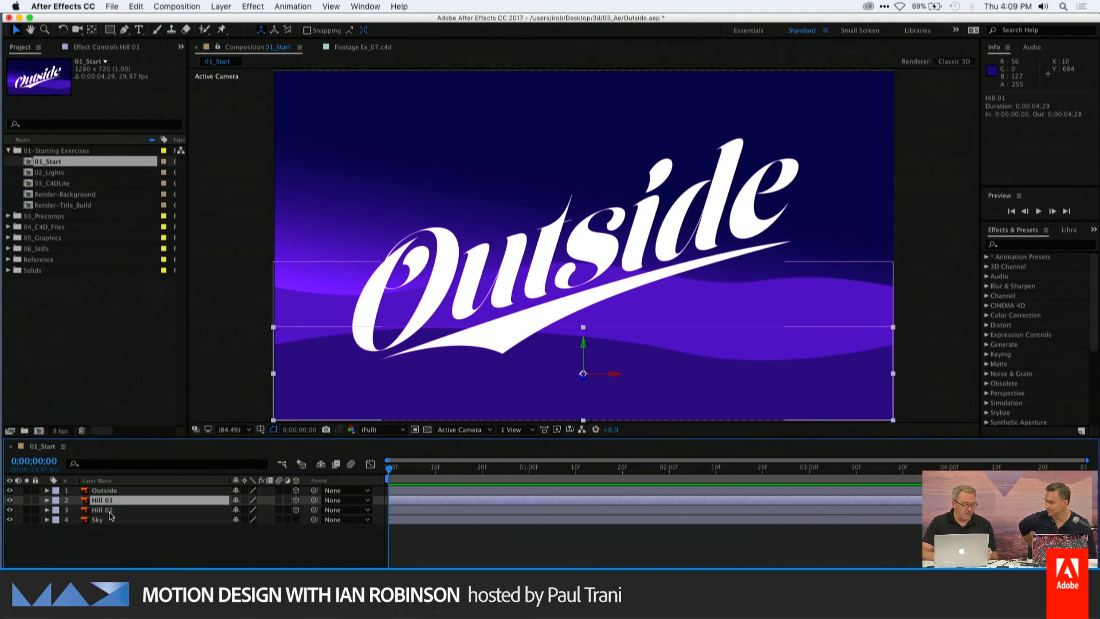
{"action": "left_click", "coordinate": [109, 511], "text": "shift"}
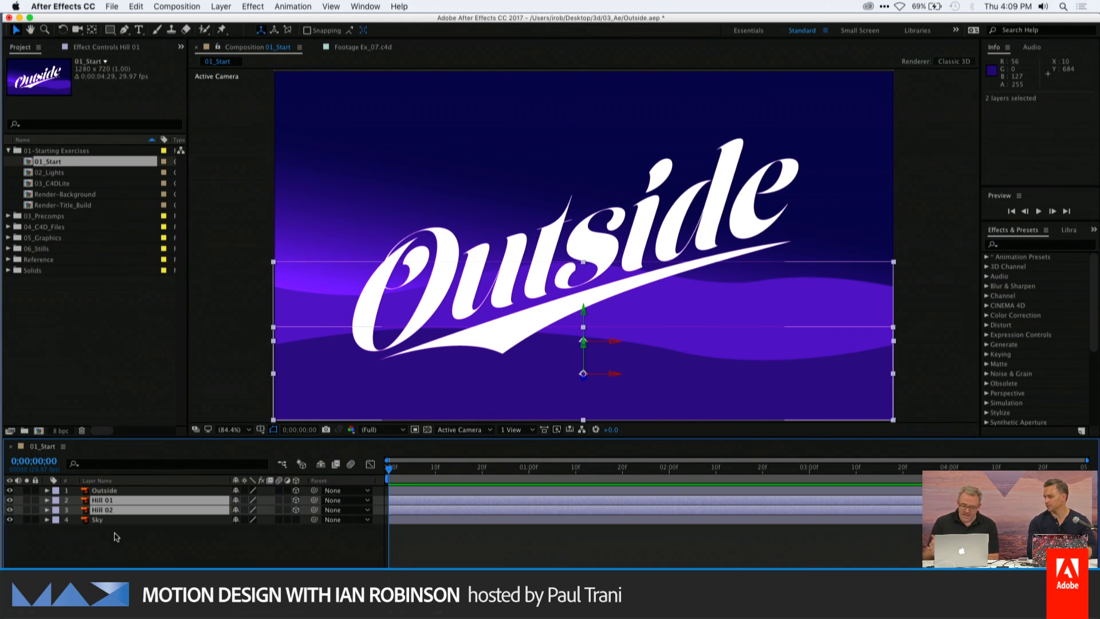
{"action": "key", "text": "p"}
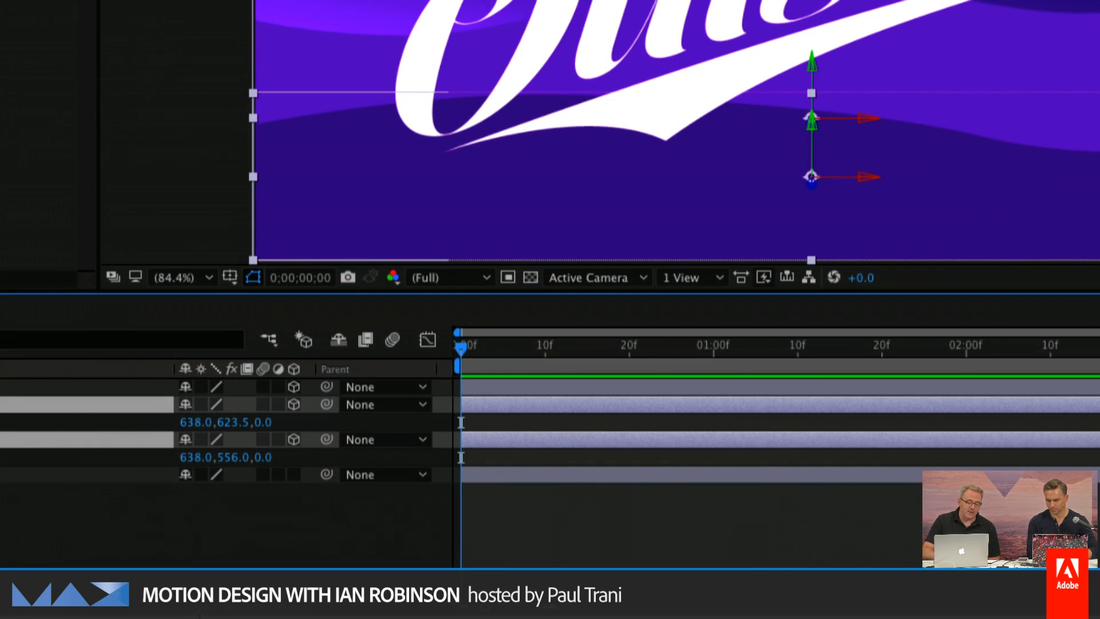
Switch Hill 01 and Hill 02 to 2D and back to 3D to compare their Position values, showing only Position again
{"action": "left_click", "coordinate": [294, 440]}
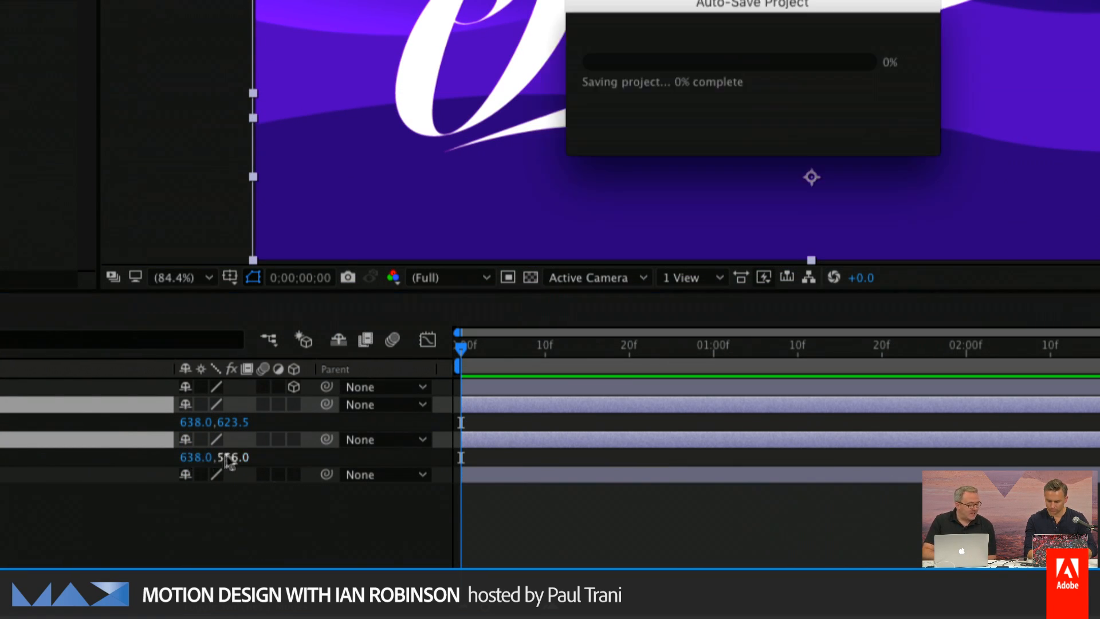
{"action": "left_click", "coordinate": [294, 440]}
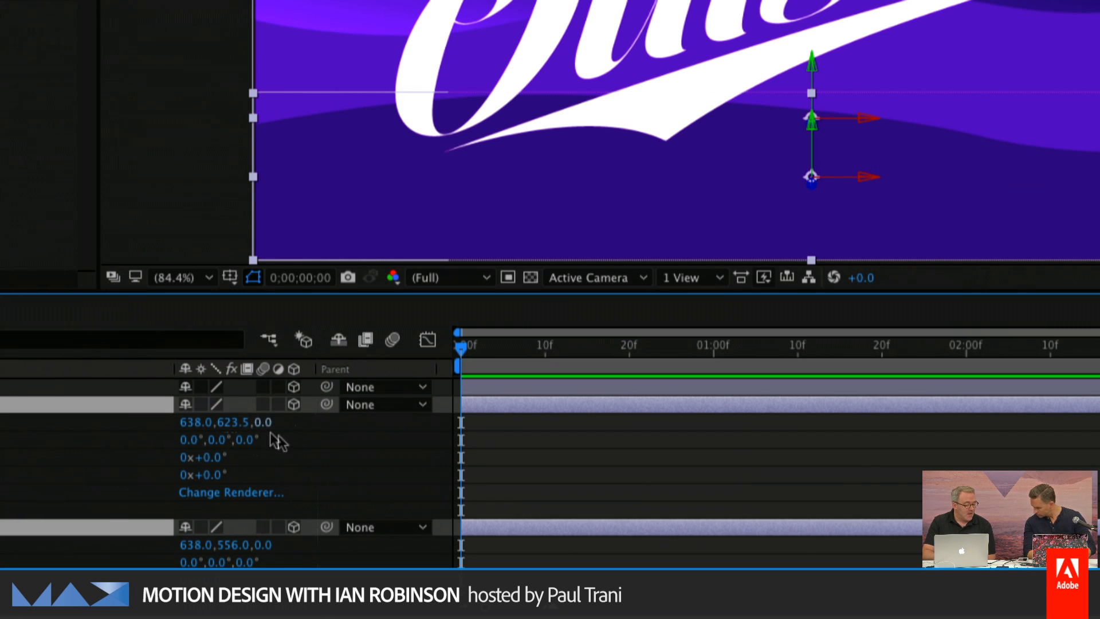
{"action": "left_click", "coordinate": [294, 404]}
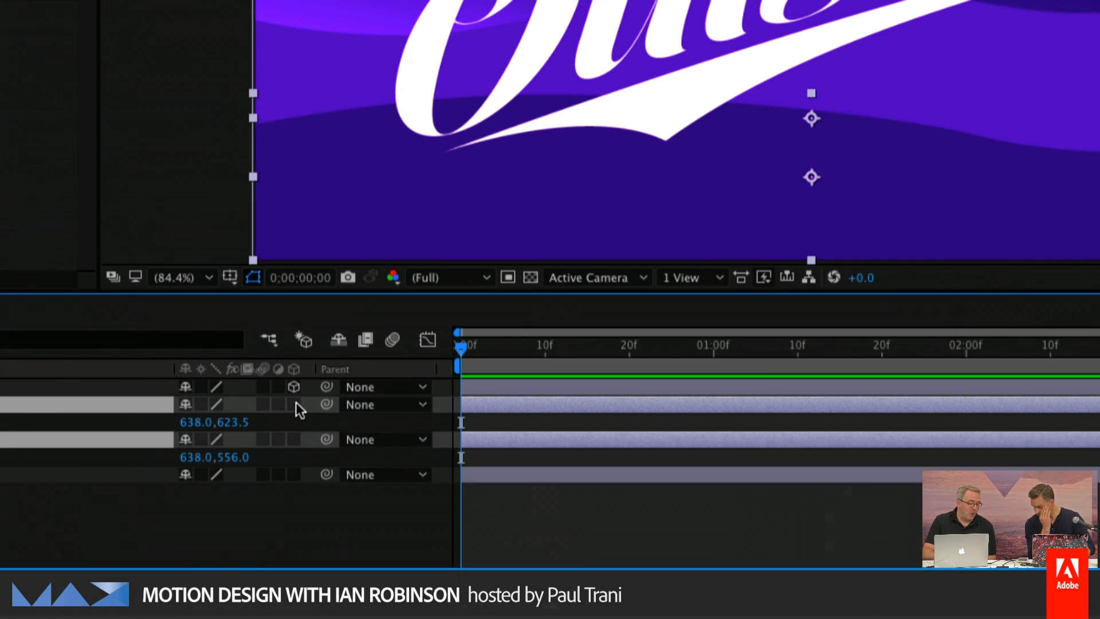
{"action": "left_click", "coordinate": [296, 404]}
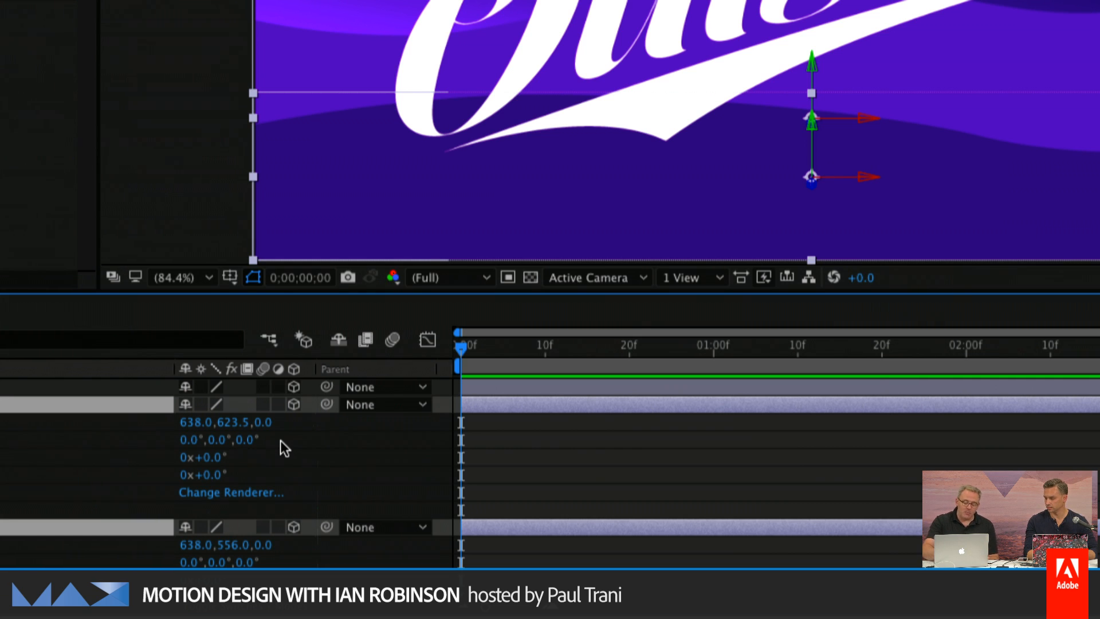
{"action": "key", "text": "p"}
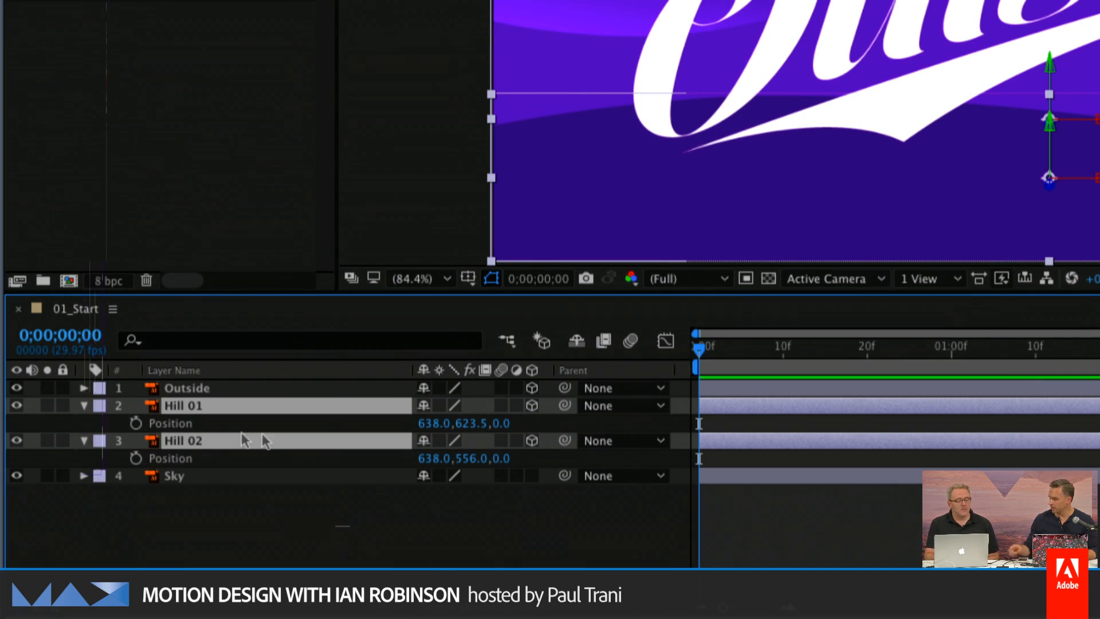
Expand all Transform properties of the two hill layers and compare them with 3D turned off and on again
{"action": "left_click", "coordinate": [84, 406]}
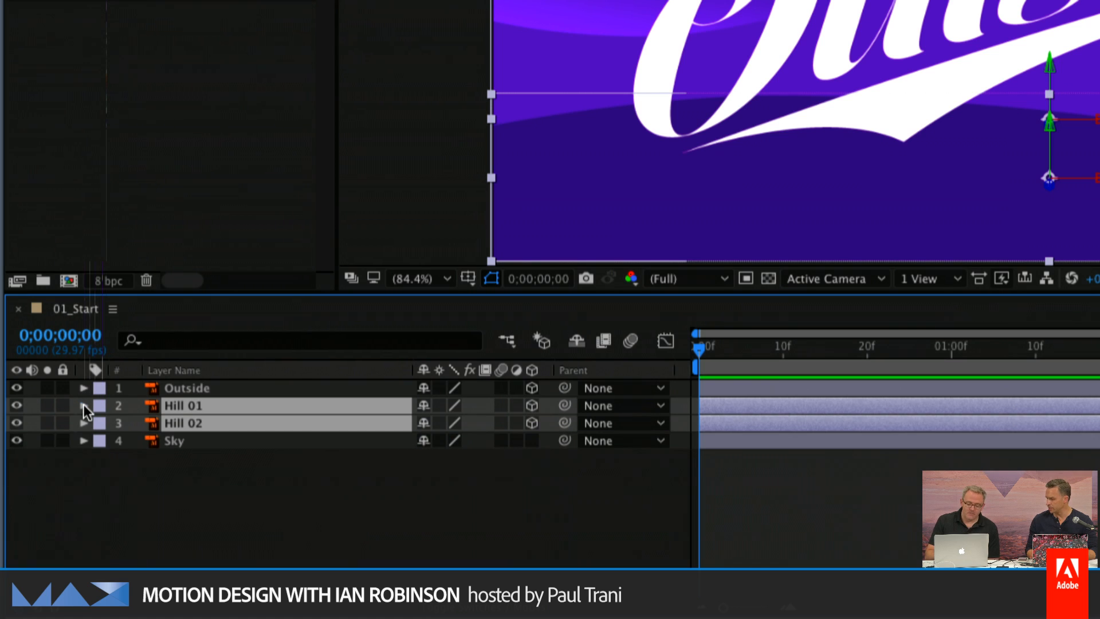
{"action": "left_click", "coordinate": [84, 405]}
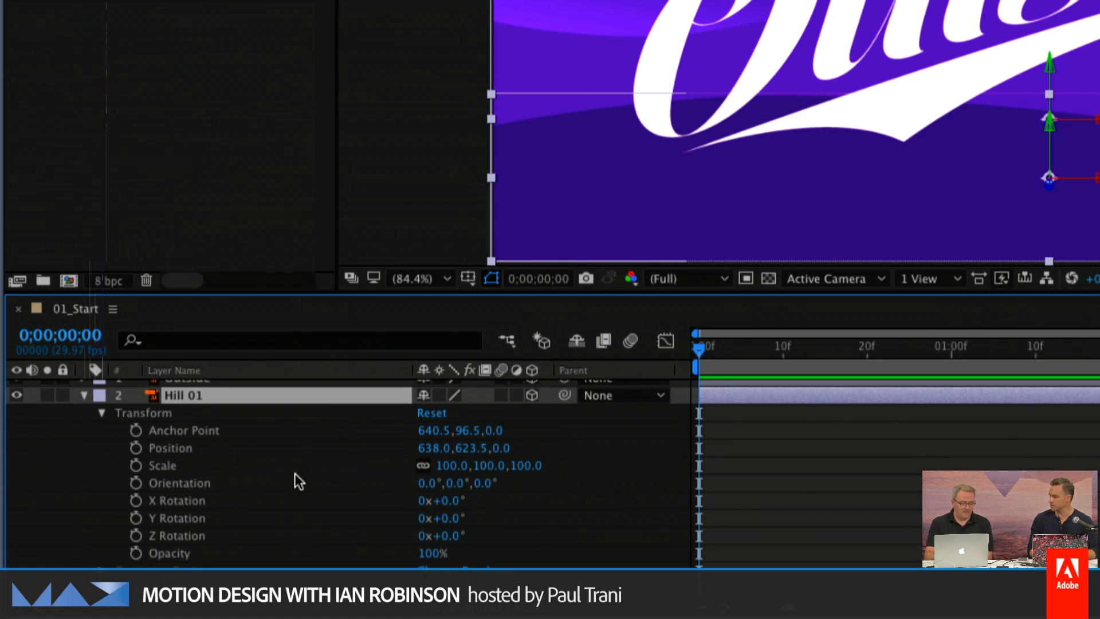
{"action": "scroll", "coordinate": [294, 473], "scroll_direction": "up", "scroll_amount": 1}
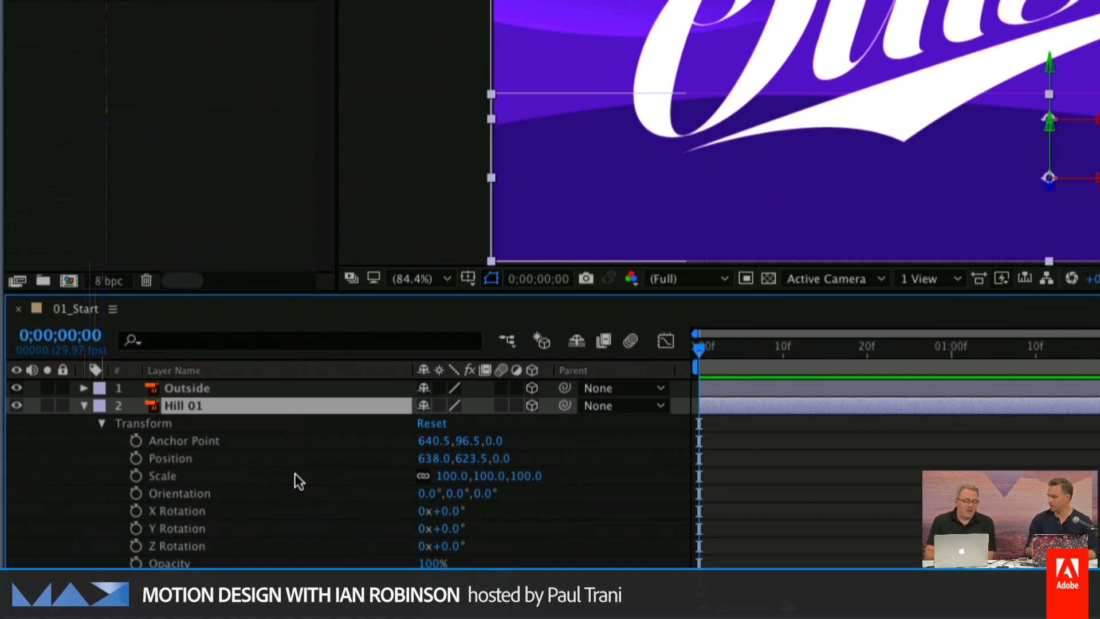
{"action": "left_click", "coordinate": [532, 405]}
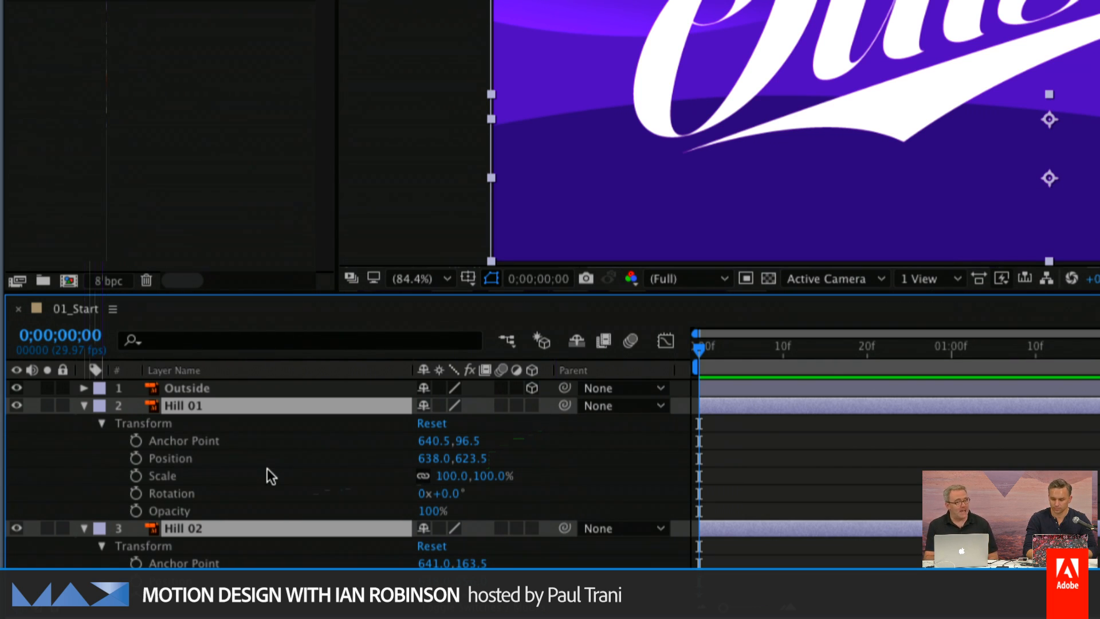
{"action": "left_click", "coordinate": [531, 405]}
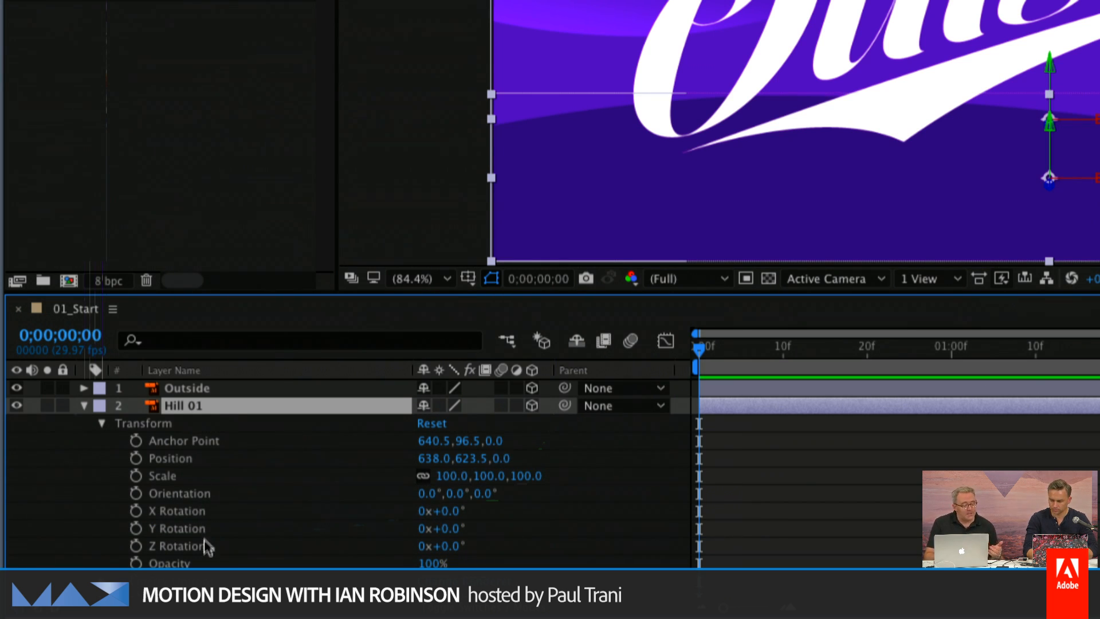
{"action": "scroll", "coordinate": [206, 542], "scroll_direction": "down", "scroll_amount": 3}
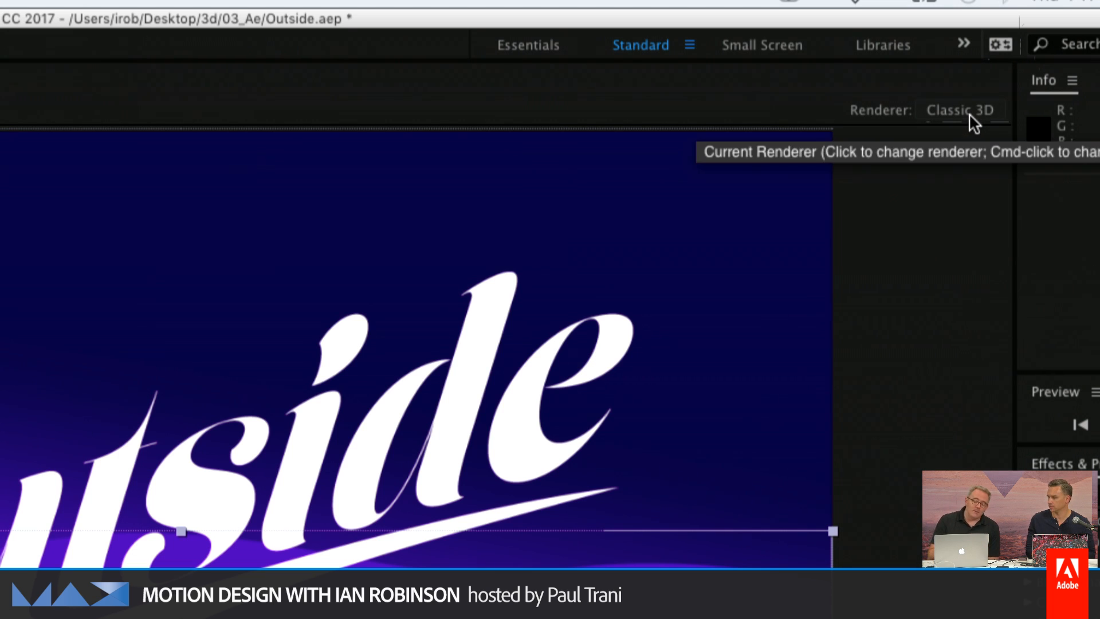
Change the 3D renderer of the 01_Start composition from Classic 3D to CINEMA 4D
{"action": "left_click", "coordinate": [969, 115]}
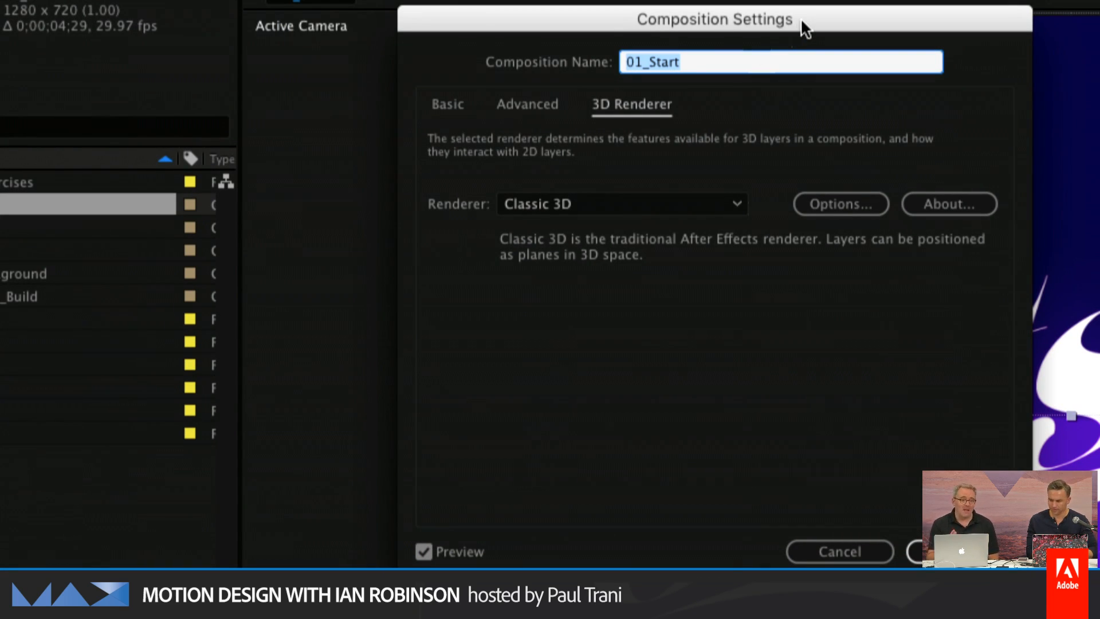
{"action": "left_click_drag", "start_coordinate": [800, 18], "coordinate": [783, 19]}
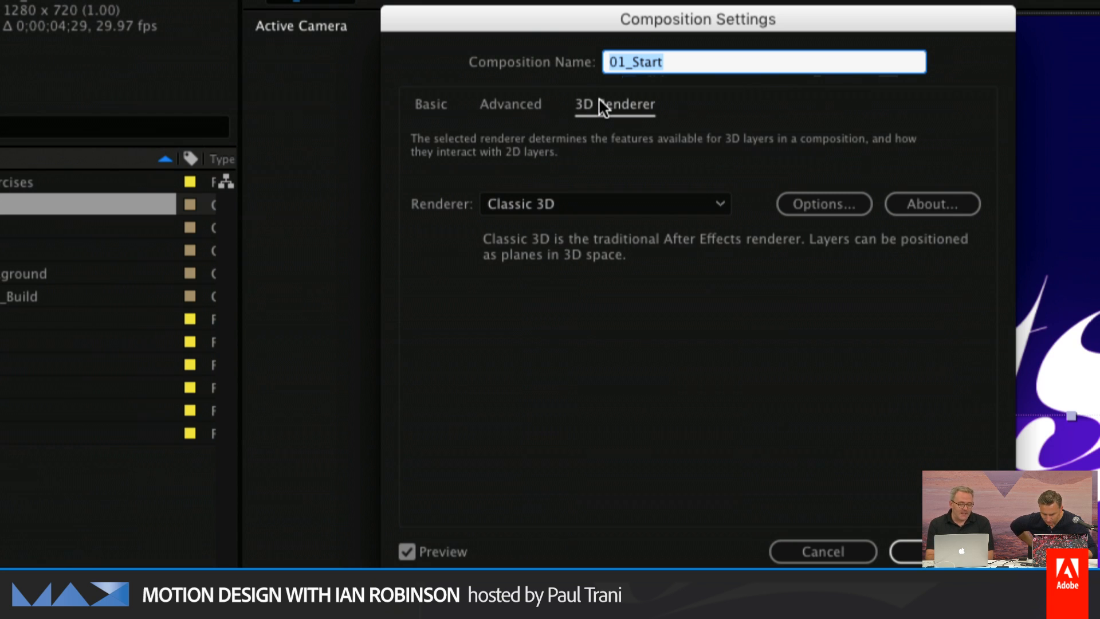
{"action": "left_click_drag", "start_coordinate": [788, 19], "coordinate": [776, 35]}
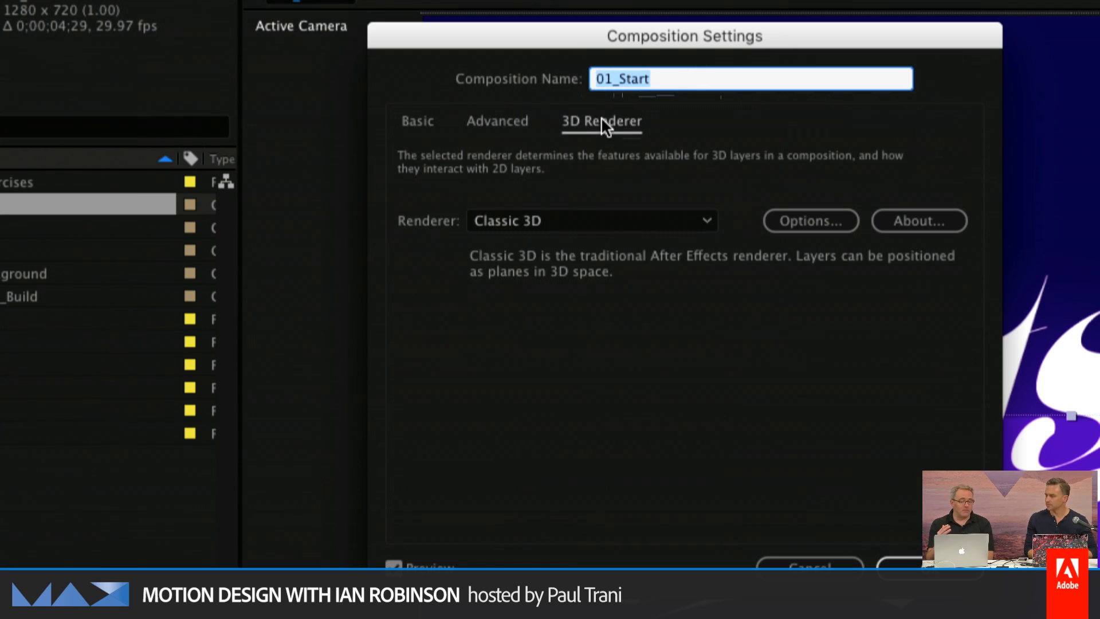
{"action": "left_click", "coordinate": [575, 222]}
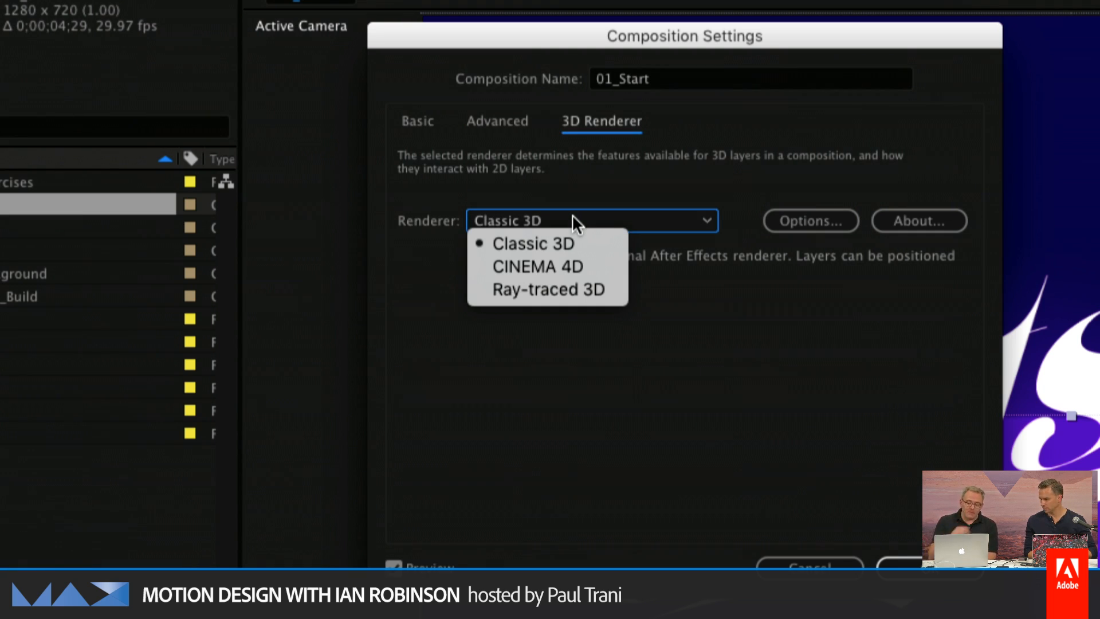
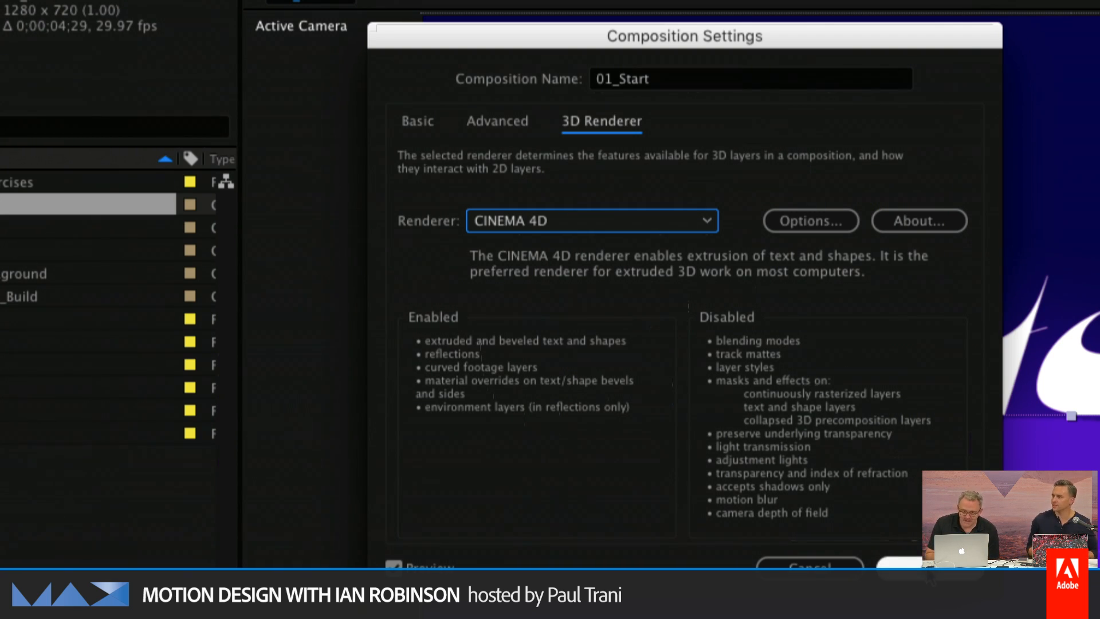
{"action": "key", "text": "Return"}
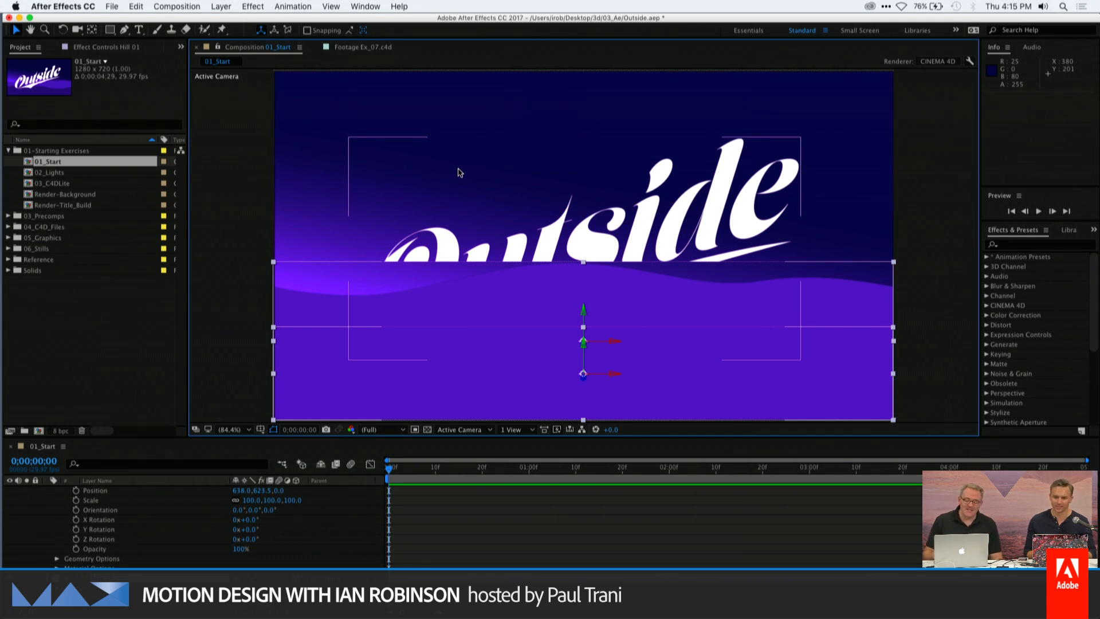
{"action": "key", "text": "apostrophe"}
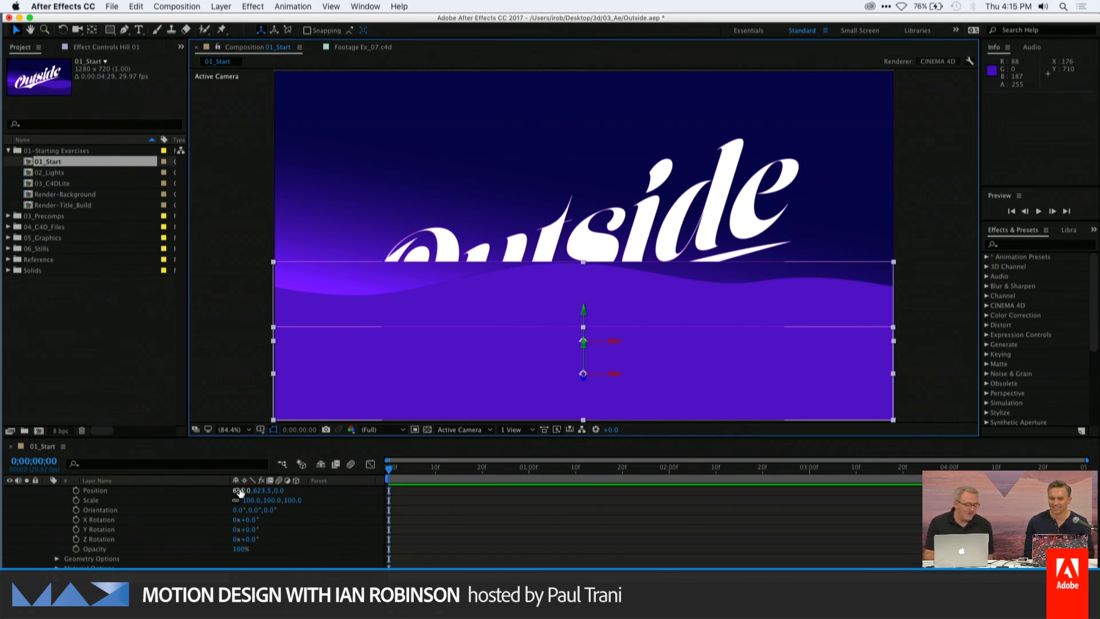
{"action": "scroll", "coordinate": [36, 521], "scroll_direction": "up", "scroll_amount": 1}
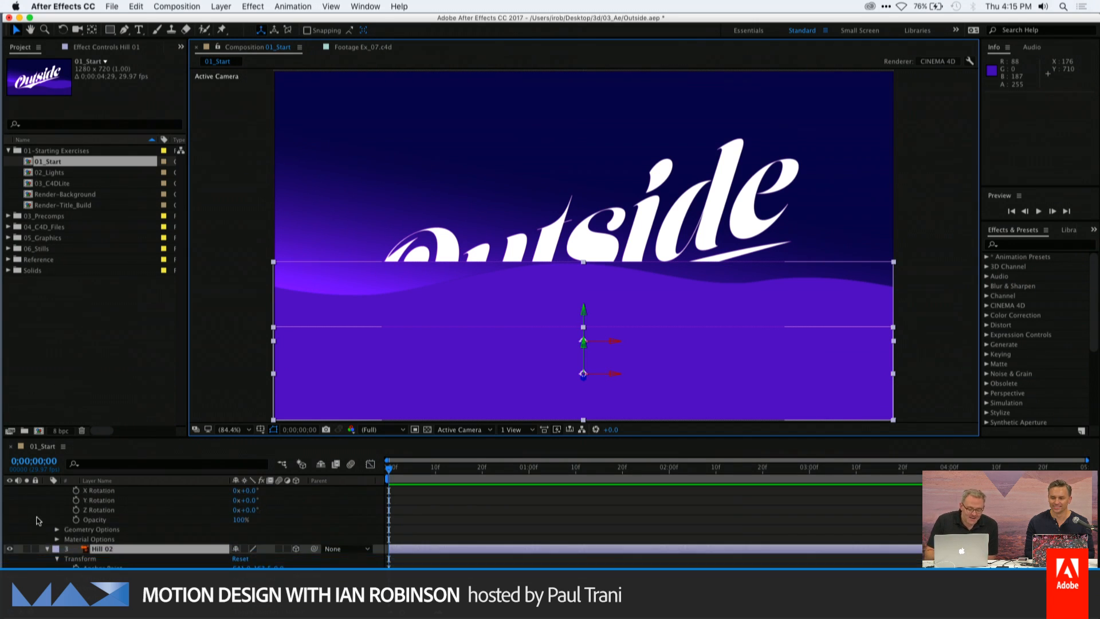
{"action": "scroll", "coordinate": [39, 520], "scroll_direction": "down", "scroll_amount": 1}
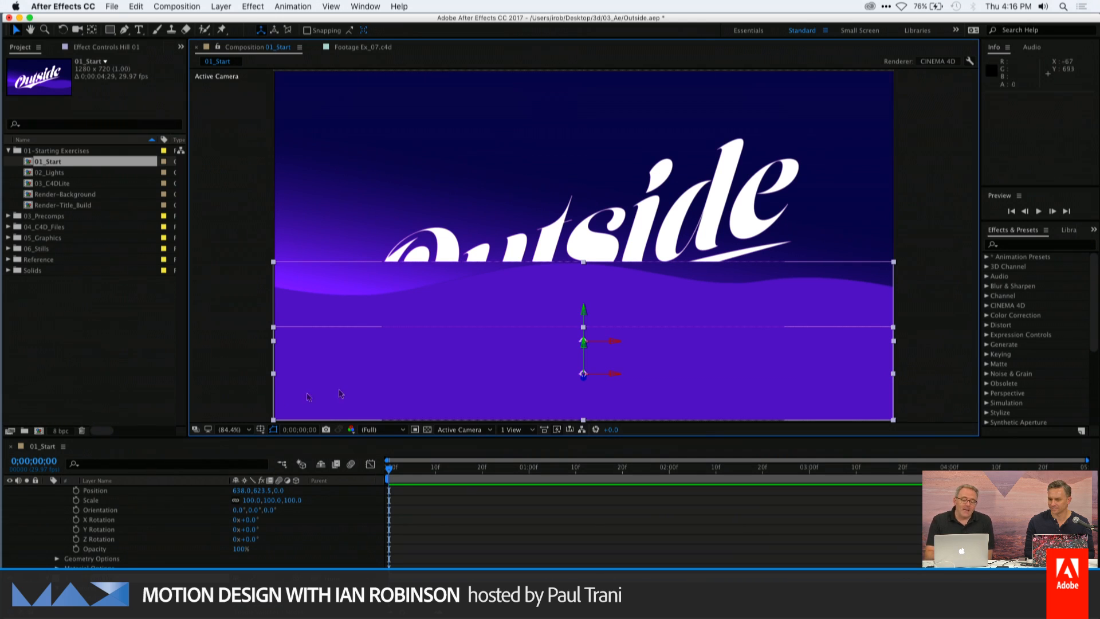
{"action": "key", "text": "apostrophe"}
{"action": "key", "text": "apostrophe"}
{"action": "key", "text": "apostrophe"}
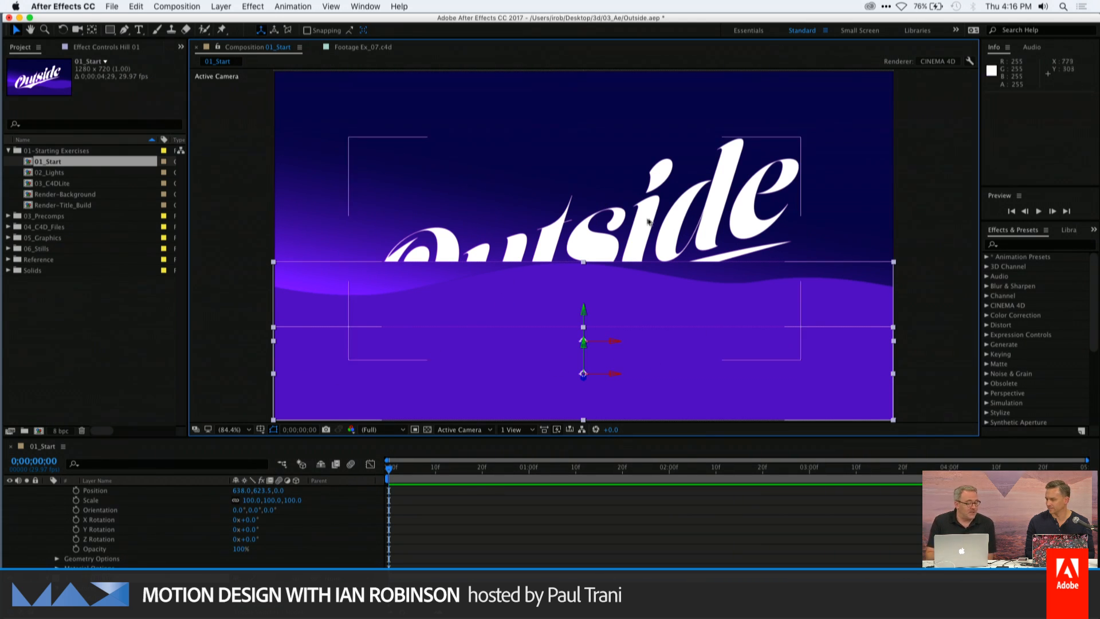
{"action": "key", "text": "apostrophe"}
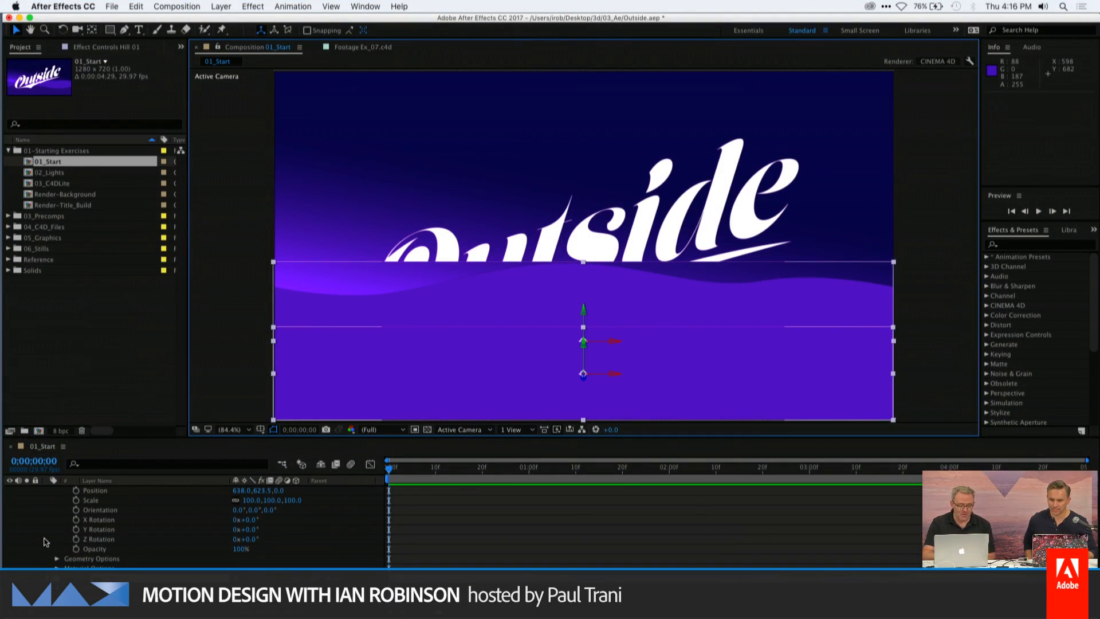
{"action": "right_click", "coordinate": [46, 541]}
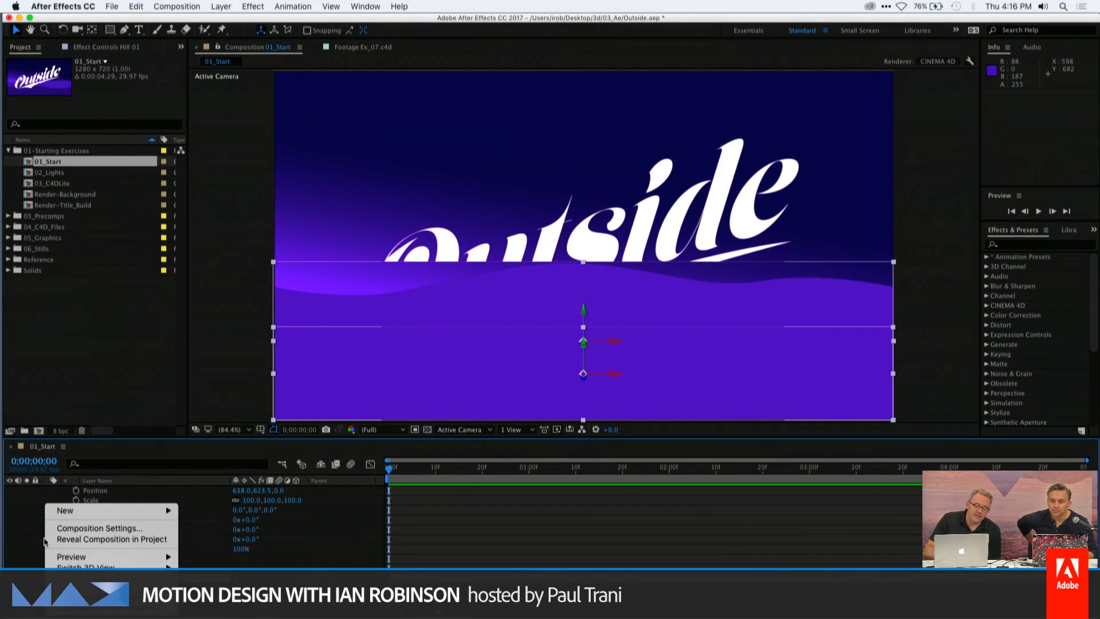
{"action": "left_click", "coordinate": [32, 537]}
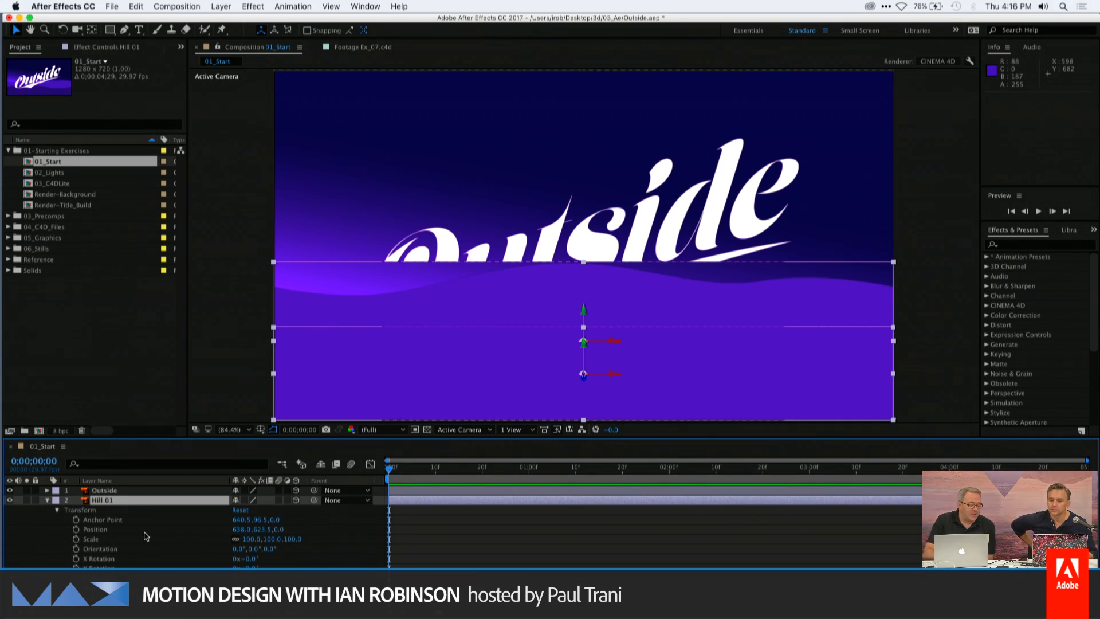
Show only the Position property of Hill 01 and Hill 02, and deselect all layers
{"action": "scroll", "coordinate": [146, 537], "scroll_direction": "down", "scroll_amount": 3}
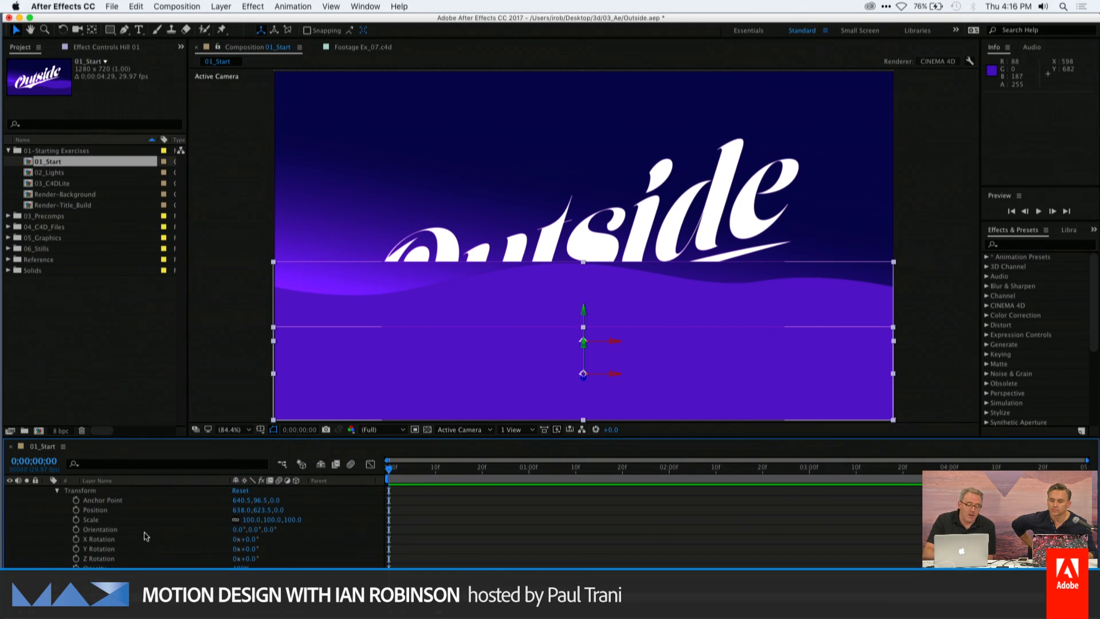
{"action": "scroll", "coordinate": [146, 537], "scroll_direction": "up", "scroll_amount": 3}
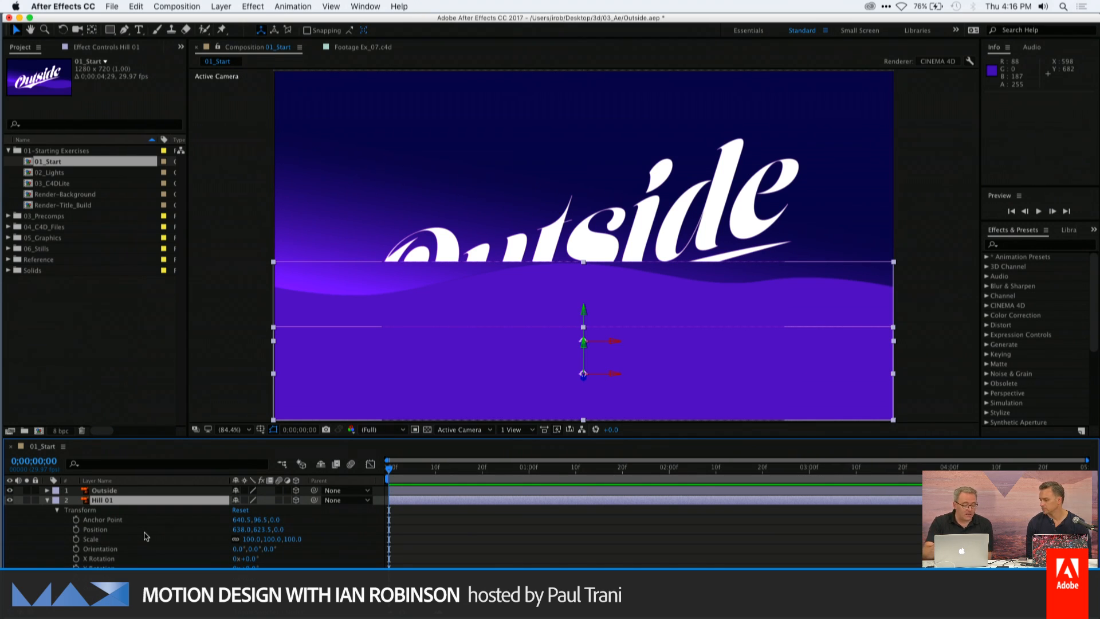
{"action": "key", "text": "p"}
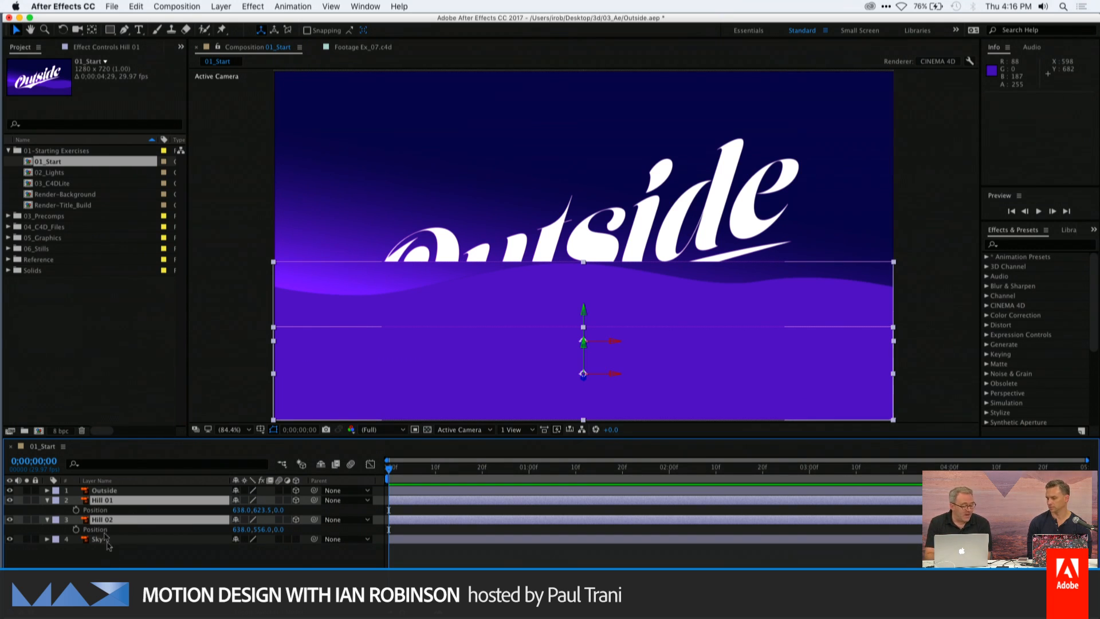
{"action": "key", "text": "F2"}
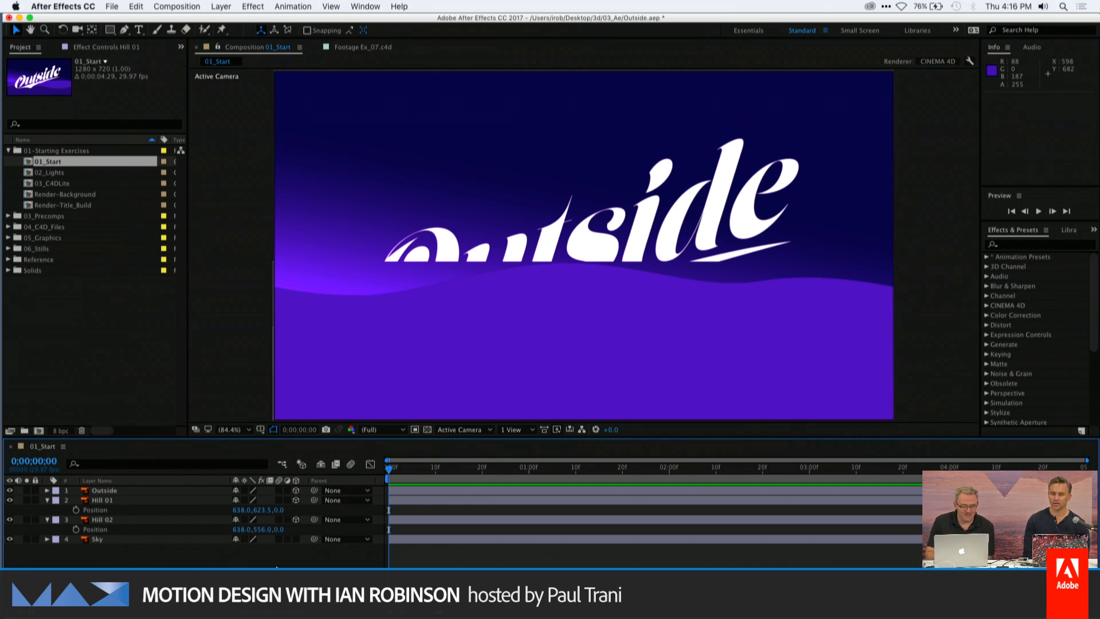
Push the Hill 01 layer back in depth by setting its Z Position to 150
{"action": "left_click", "coordinate": [282, 516]}
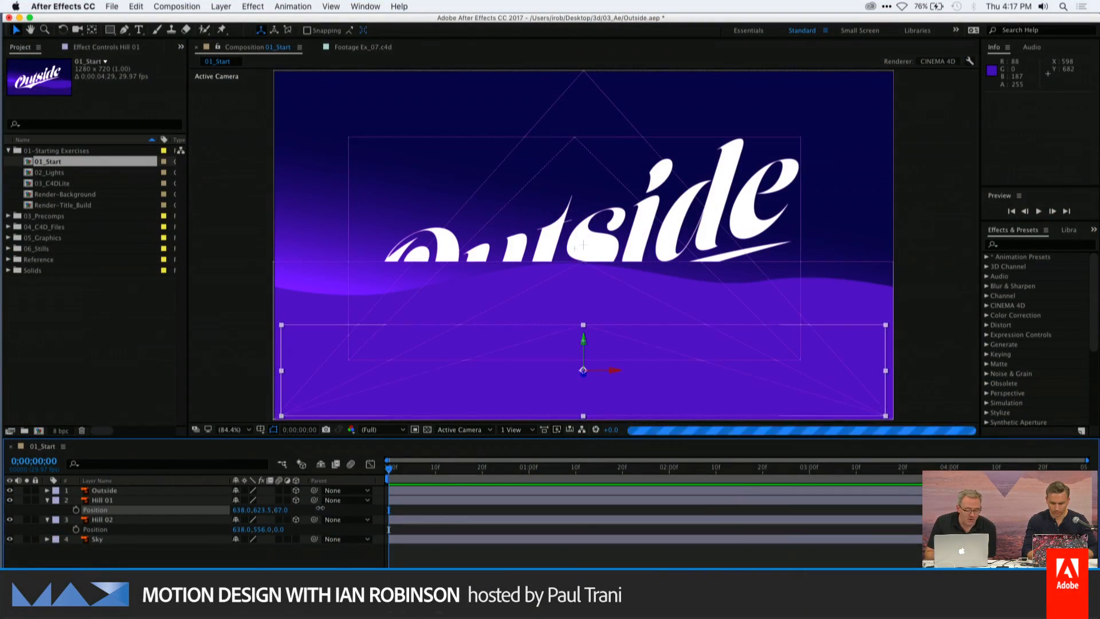
{"action": "mouse_move", "coordinate": [274, 510]}
{"action": "left_mouse_down"}
{"action": "mouse_move", "coordinate": [252, 509]}
{"action": "mouse_move", "coordinate": [350, 503]}
{"action": "mouse_move", "coordinate": [225, 510]}
{"action": "mouse_move", "coordinate": [343, 505]}
{"action": "mouse_move", "coordinate": [281, 514]}
{"action": "left_mouse_up"}
{"action": "left_click", "coordinate": [281, 510]}
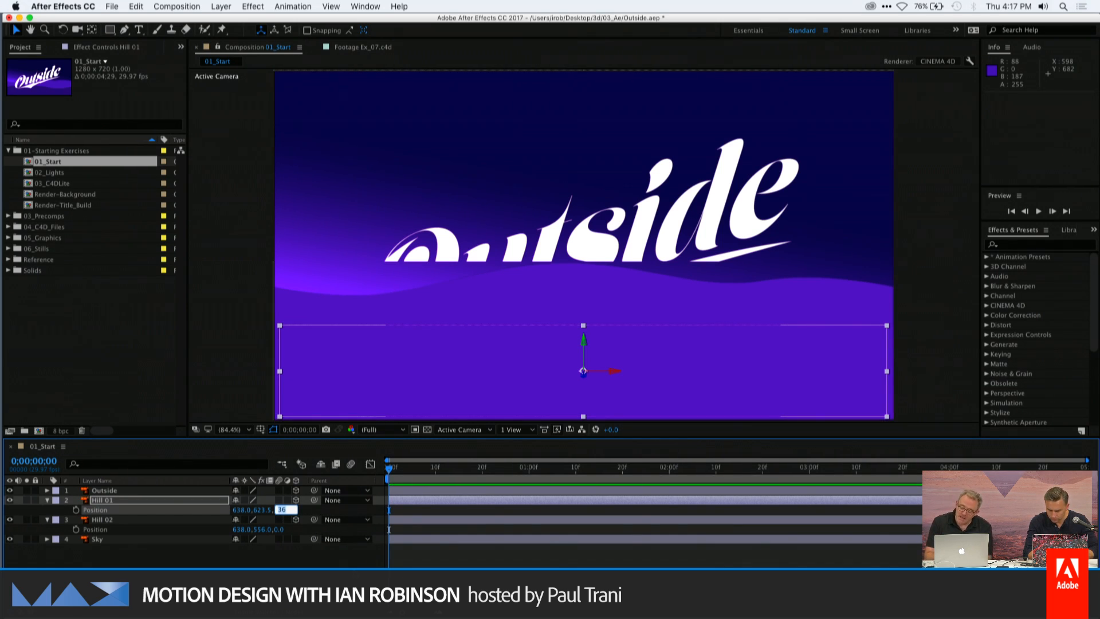
{"action": "type", "text": "150"}
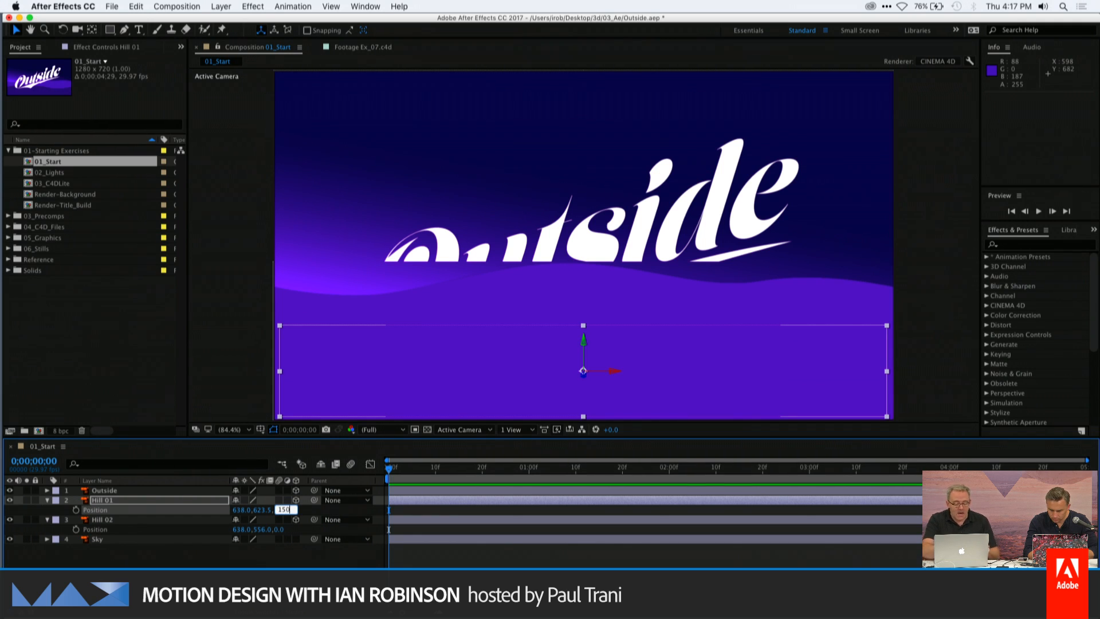
{"action": "key", "text": "Tab"}
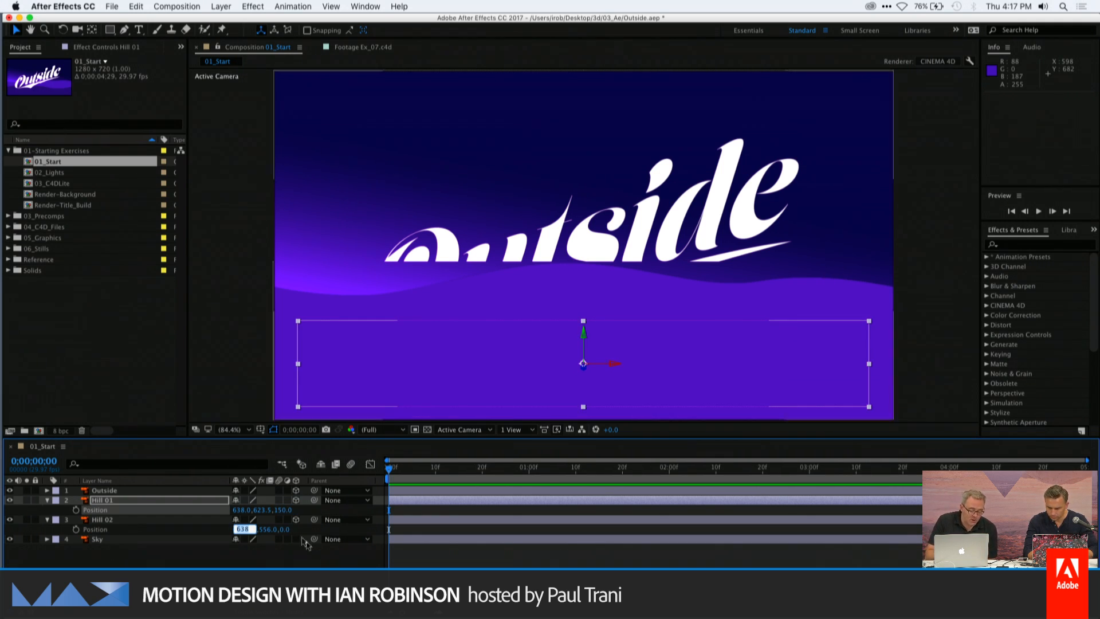
Push the Hill 02 layer further back in depth by setting its Z Position to 225
{"action": "left_click", "coordinate": [283, 534]}
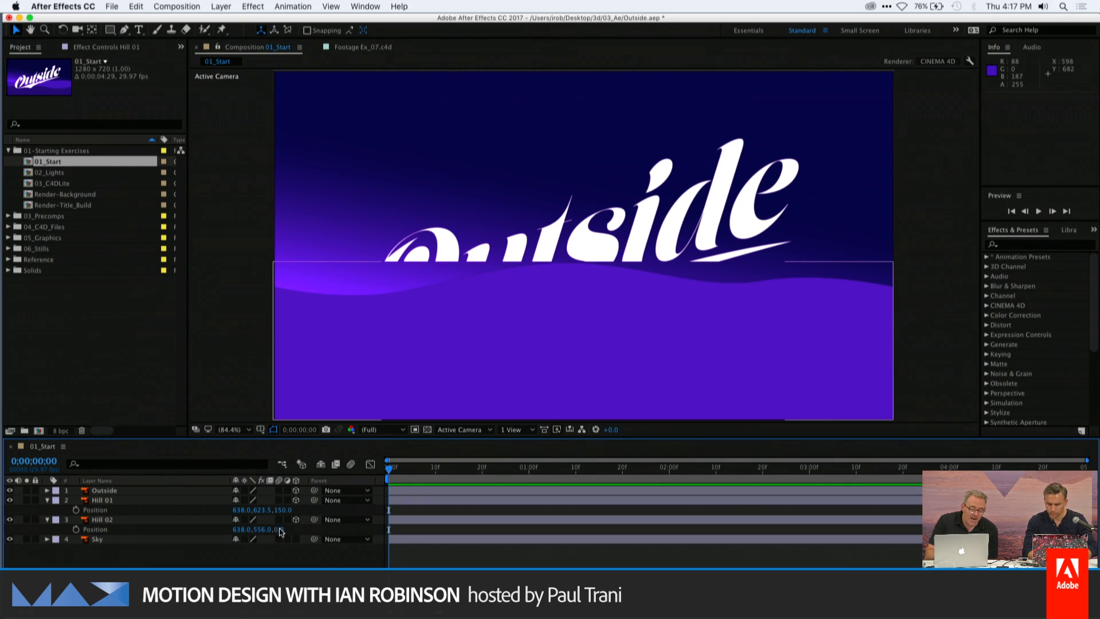
{"action": "left_click", "coordinate": [279, 529]}
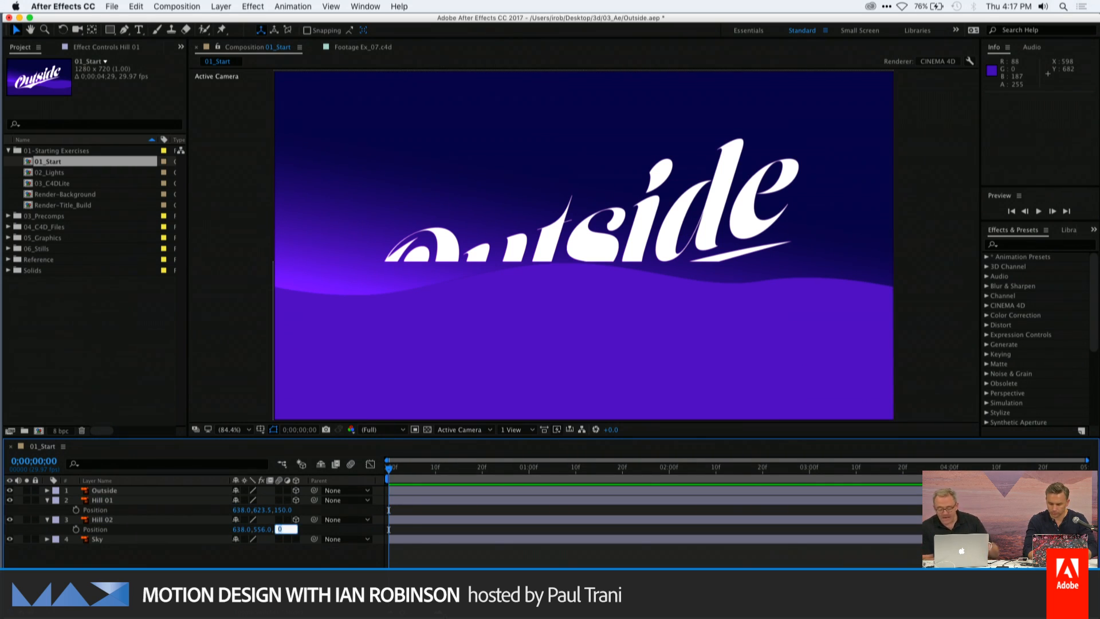
{"action": "type", "text": "225"}
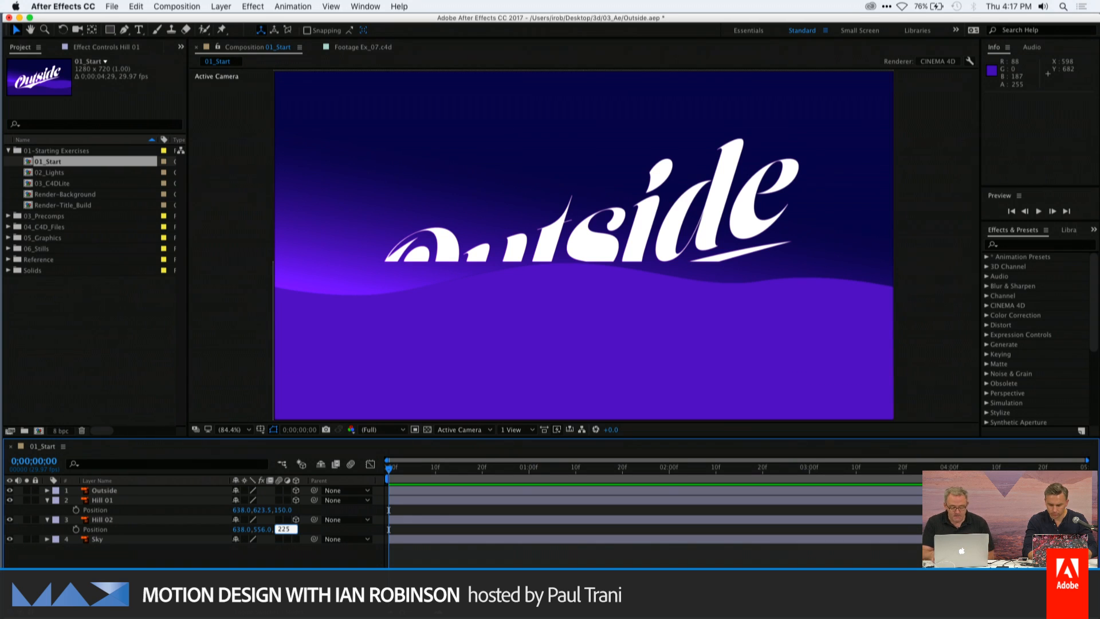
{"action": "key", "text": "Return"}
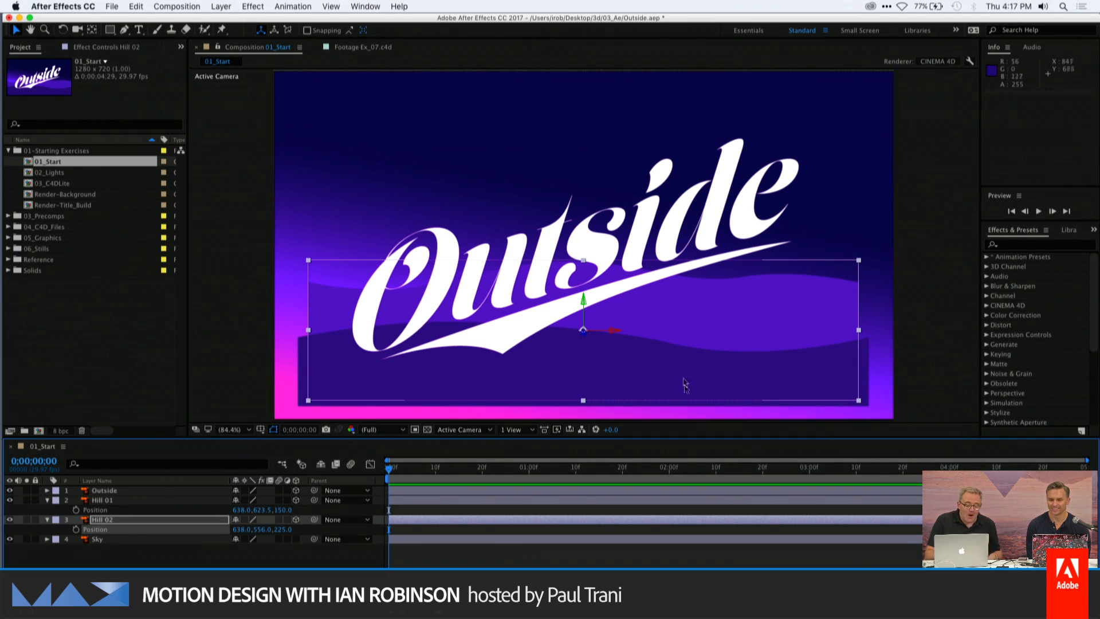
Show the Scale property of Hill 01 and Hill 02 together and set both layers to 115%
{"action": "left_click", "coordinate": [105, 500], "text": "shift"}
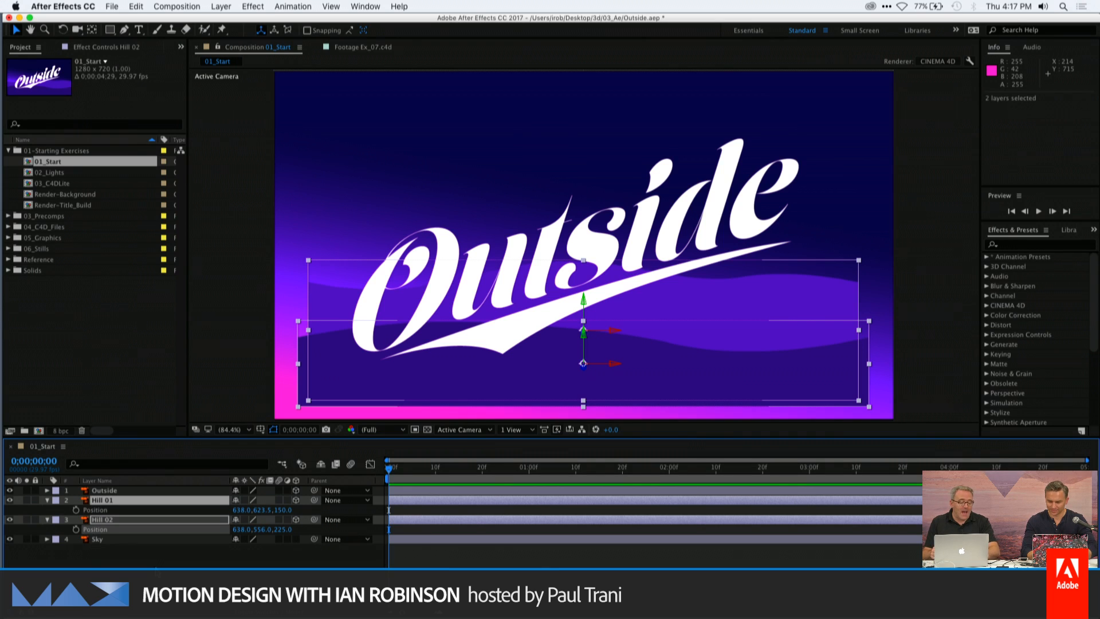
{"action": "key", "text": "s"}
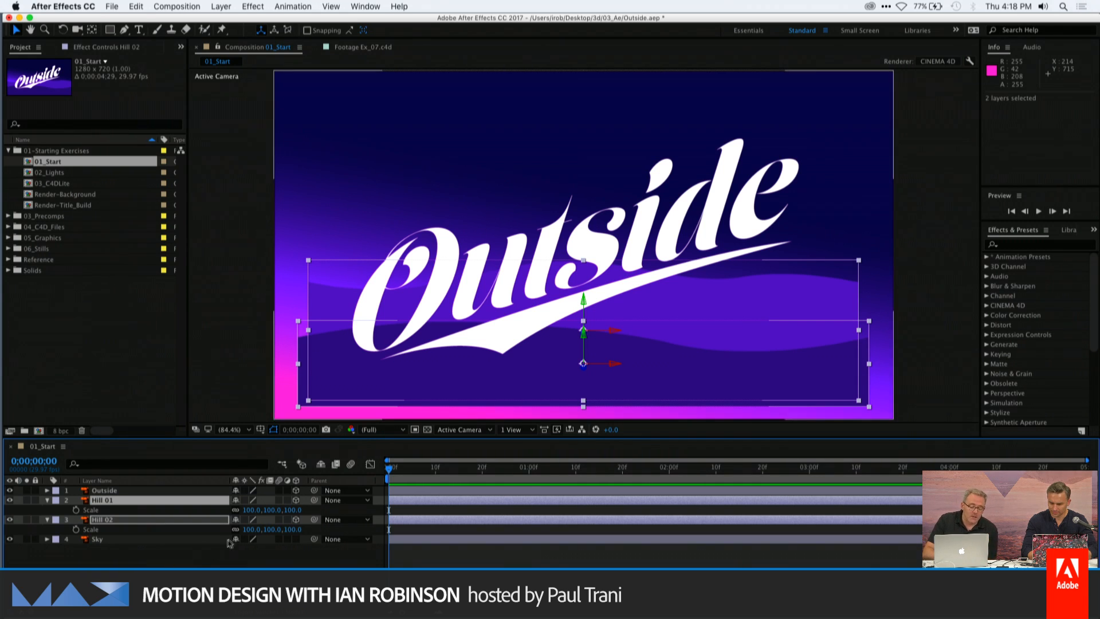
{"action": "left_click_drag", "start_coordinate": [254, 512], "coordinate": [259, 510]}
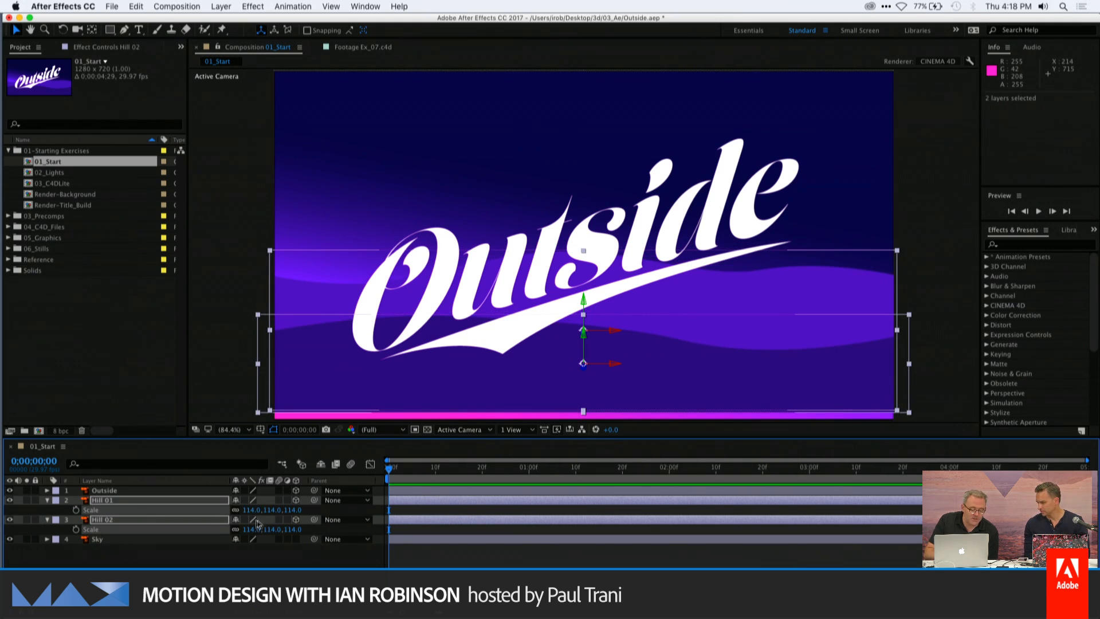
{"action": "left_click", "coordinate": [252, 510]}
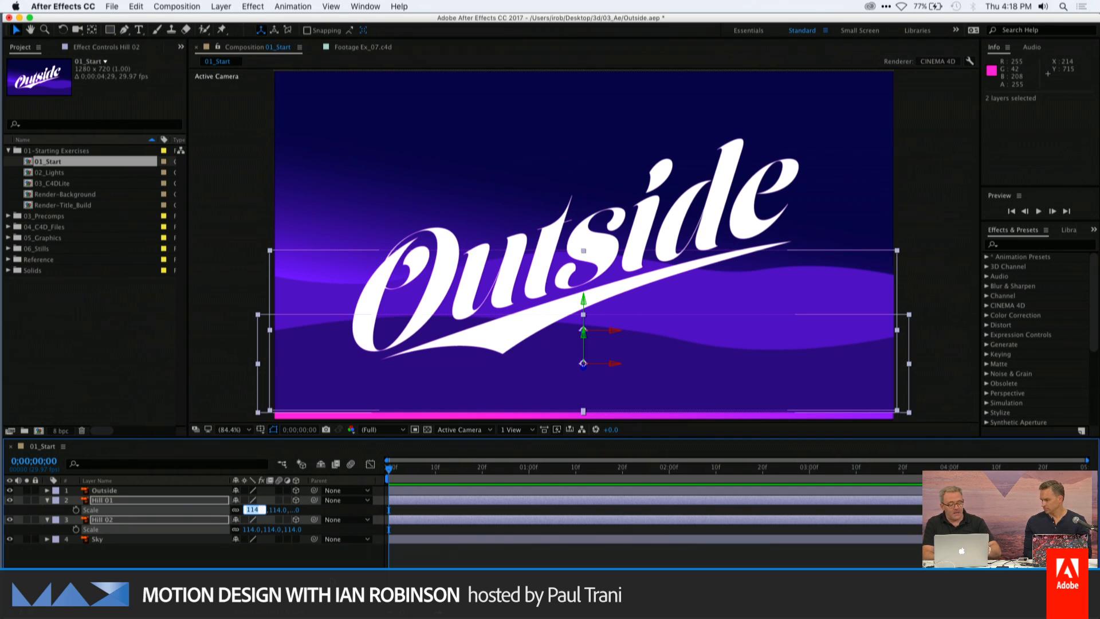
{"action": "type", "text": "115"}
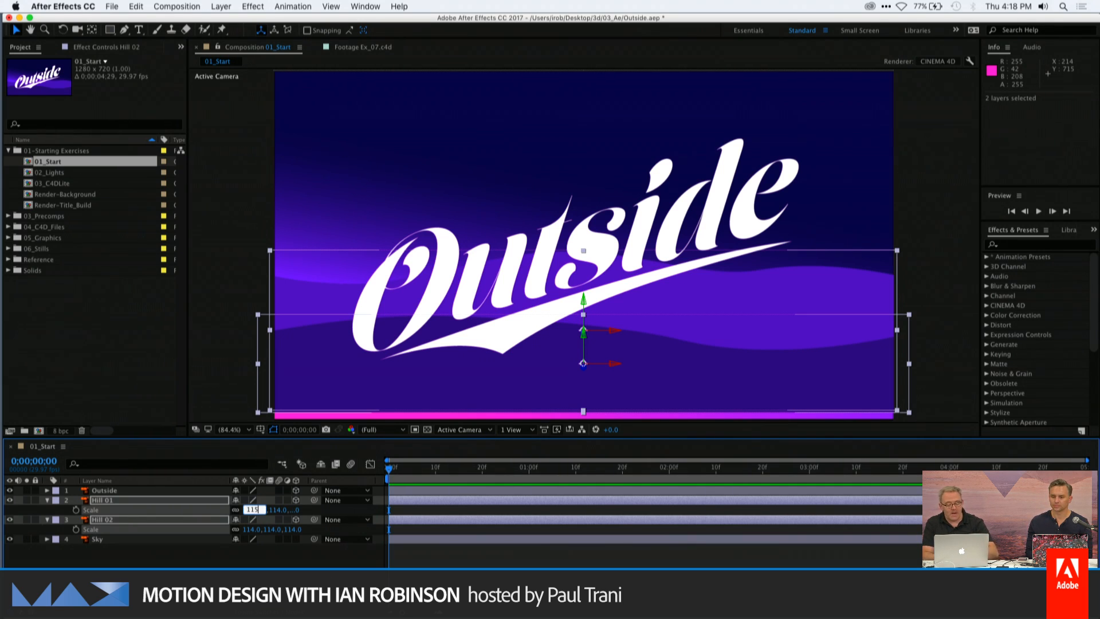
{"action": "key", "text": "Return"}
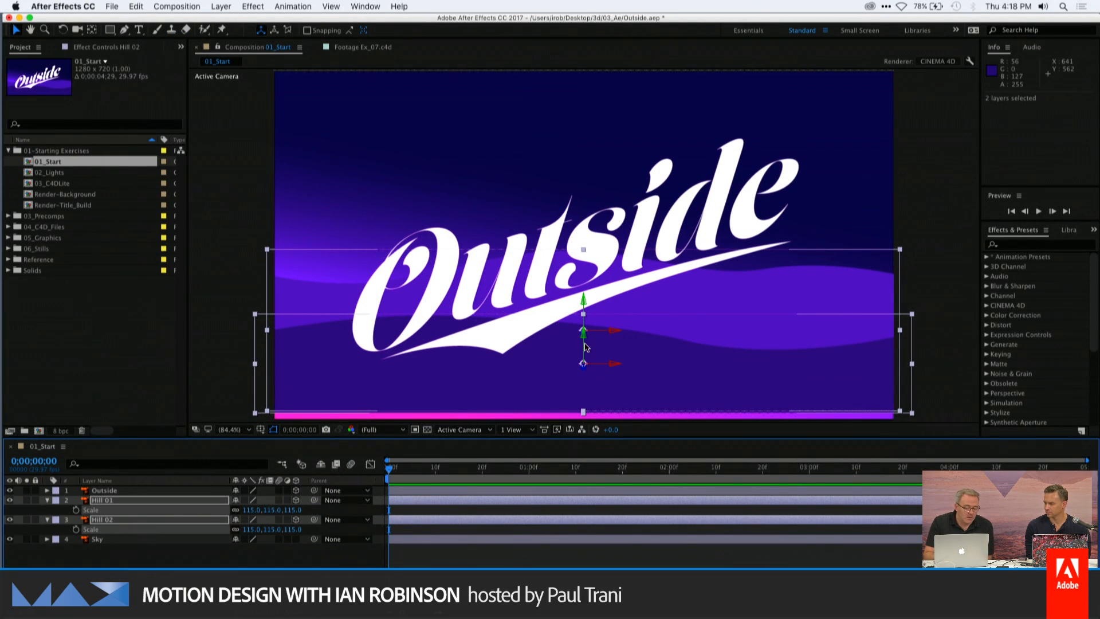
Move both hill layers down about 28 px to cover the composition's lower edge, then deselect and collapse them
{"action": "left_click", "coordinate": [584, 346]}
{"action": "left_click_drag", "start_coordinate": [583, 346], "coordinate": [584, 359]}
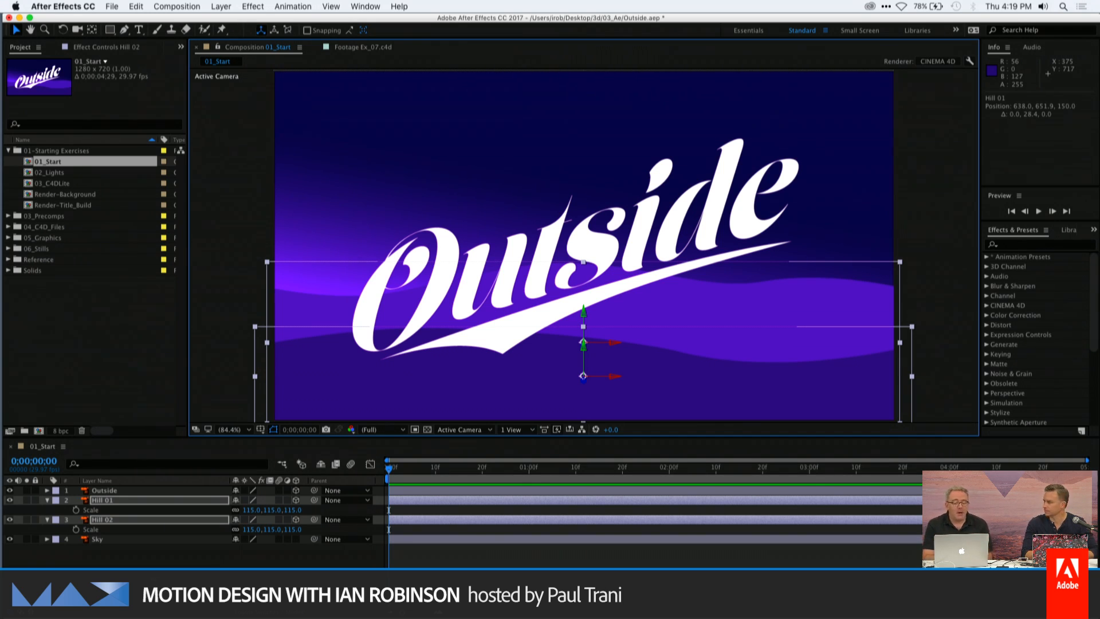
{"action": "left_click", "coordinate": [238, 539]}
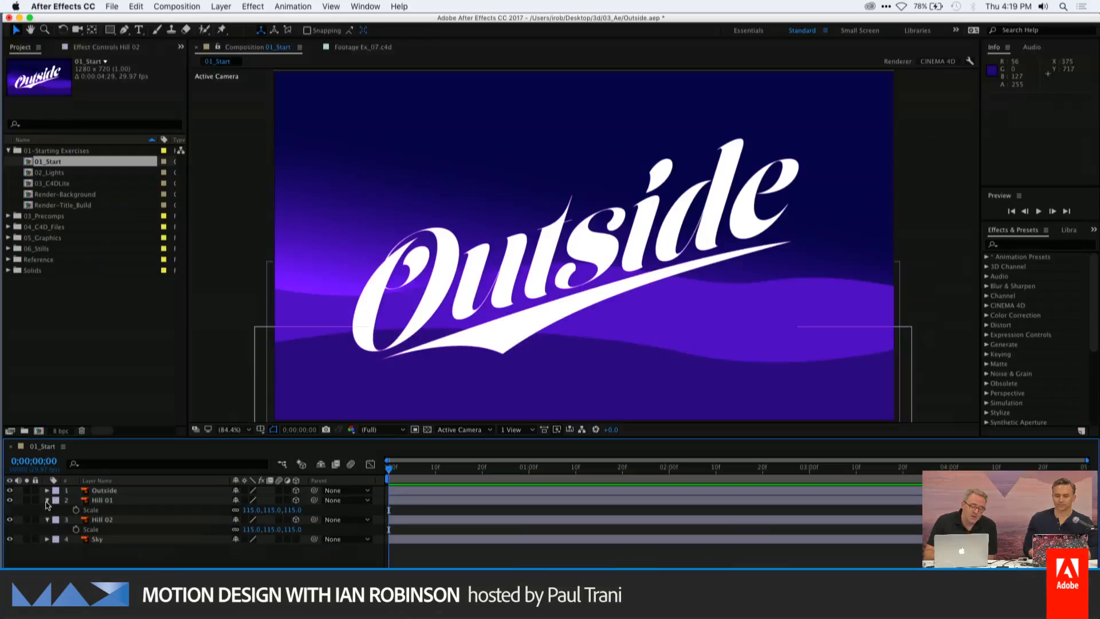
{"action": "left_click", "coordinate": [47, 501]}
{"action": "left_click", "coordinate": [47, 509]}
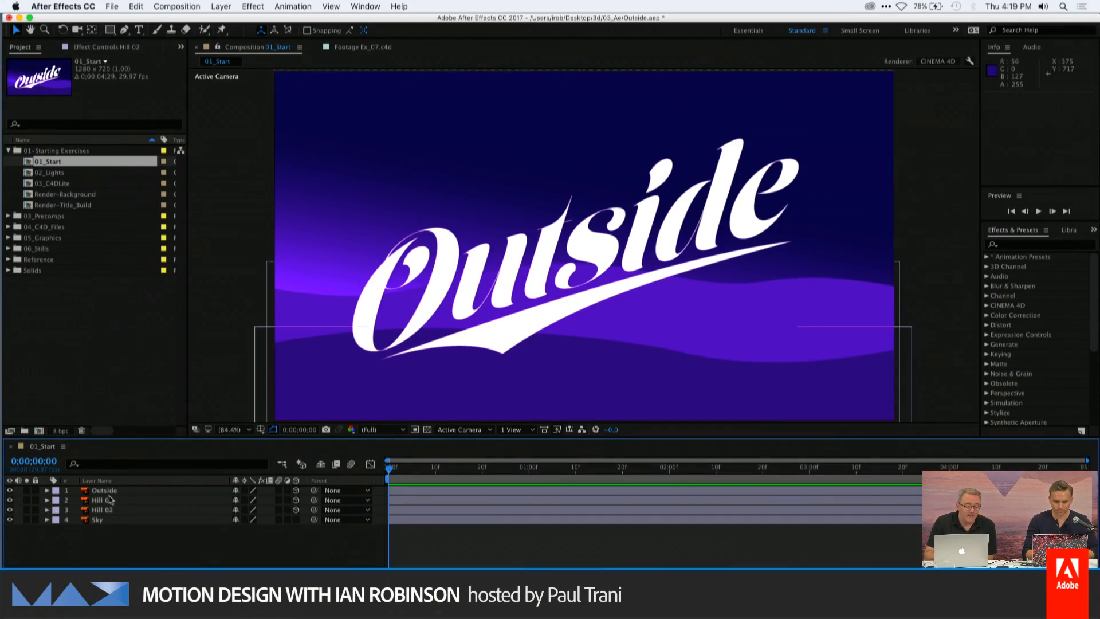
Reveal the Outside layer's Geometry and Material Options, and create shapes from this vector layer
{"action": "left_click", "coordinate": [107, 492]}
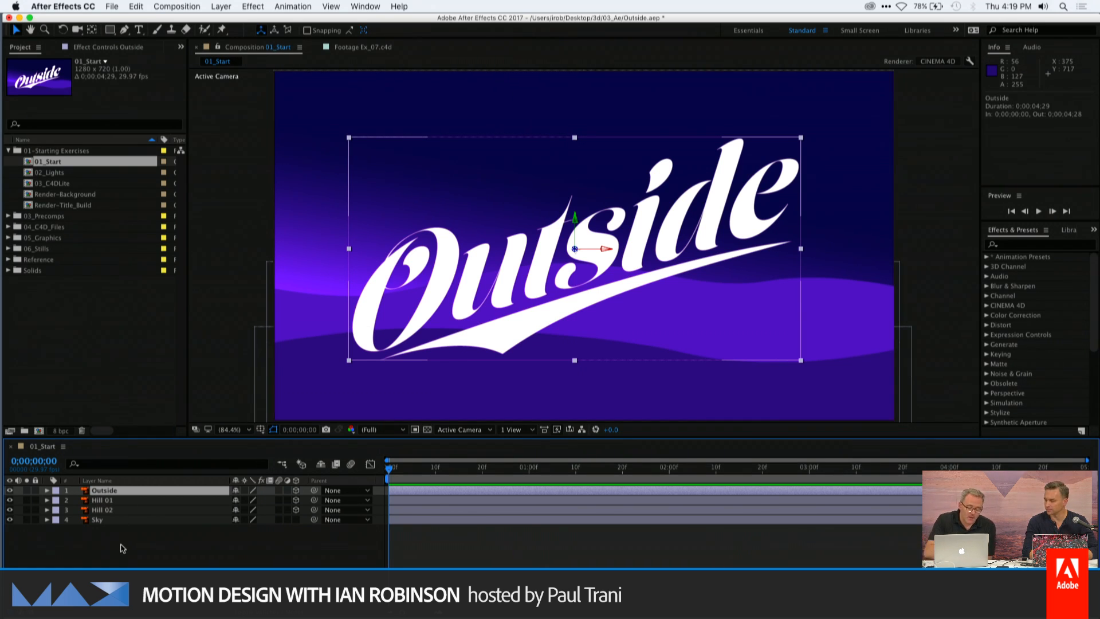
{"action": "key", "text": "a"}
{"action": "key", "text": "a"}
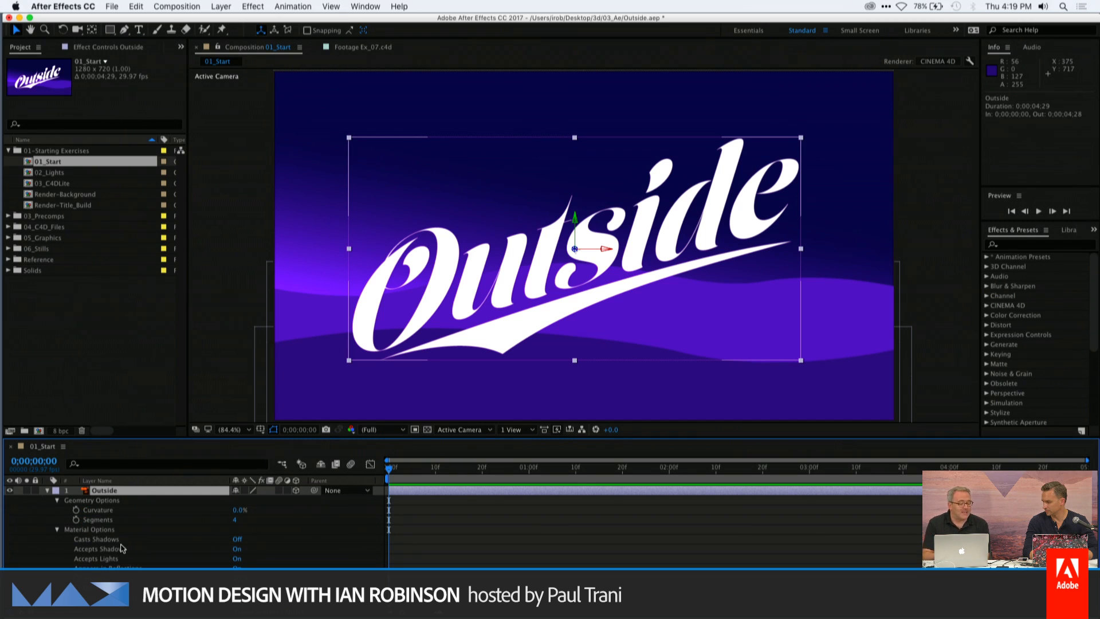
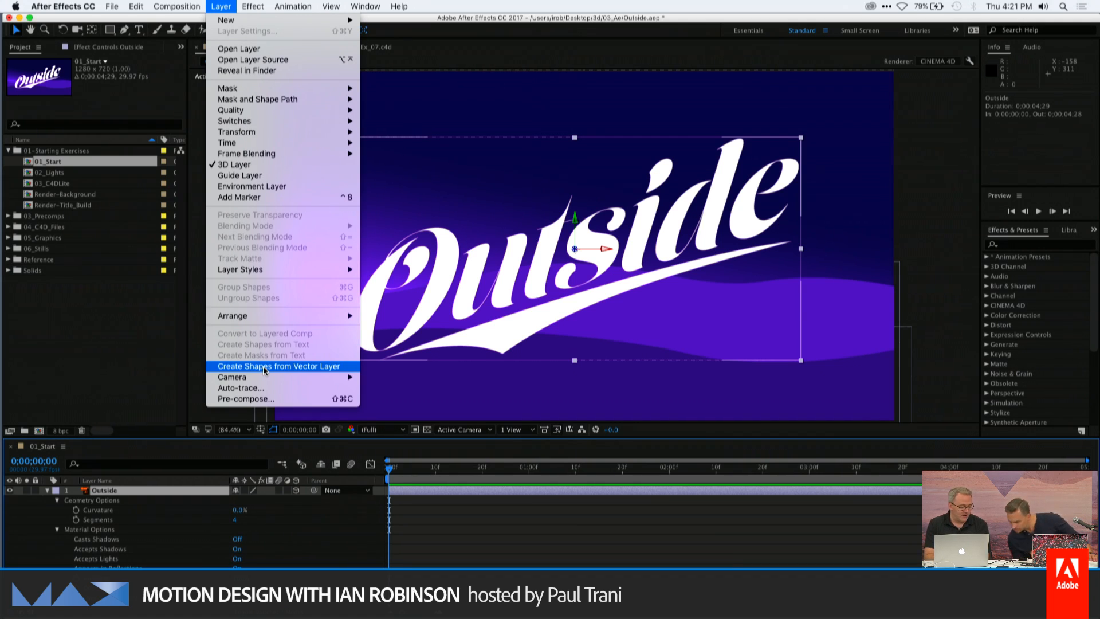
{"action": "left_click", "coordinate": [263, 367]}
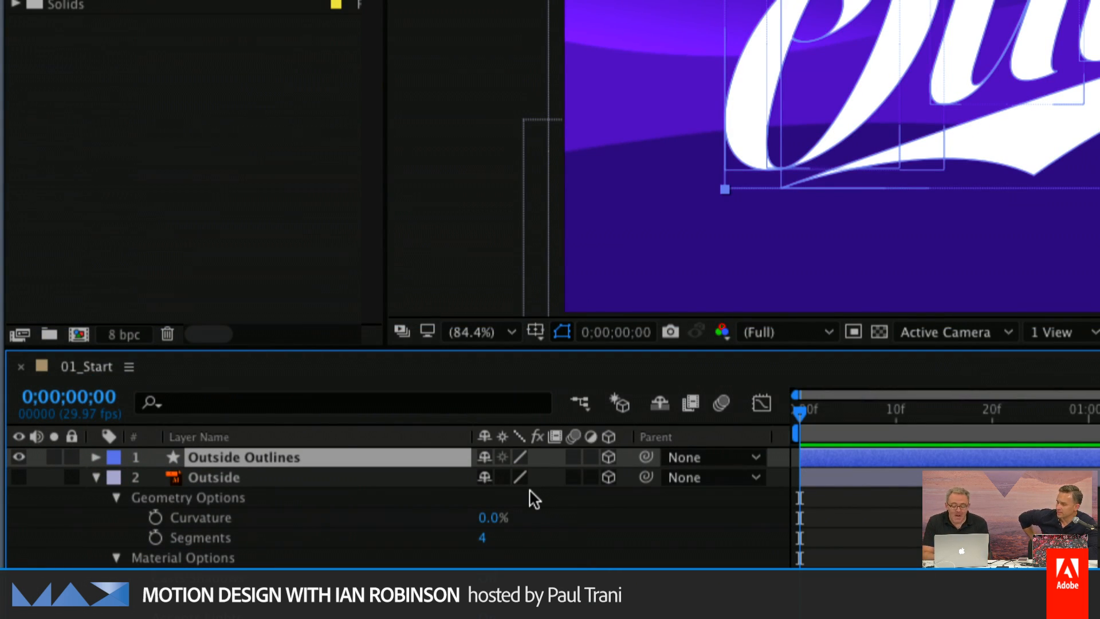
Mark the original Outside artwork layer as shy and hide shy layers in the timeline
{"action": "left_click", "coordinate": [487, 478]}
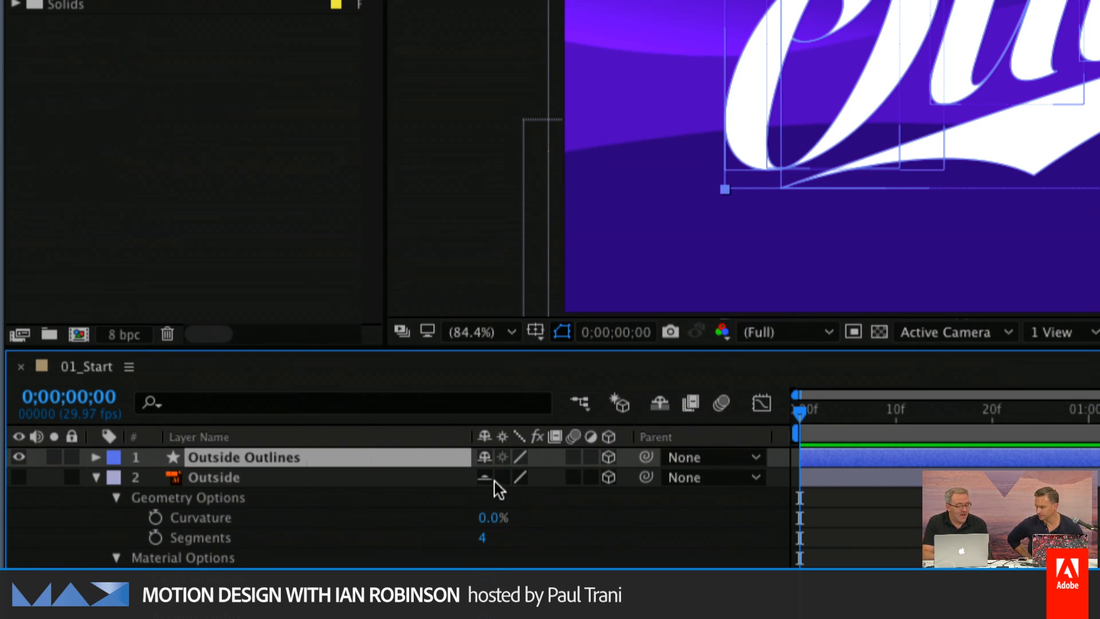
{"action": "left_click", "coordinate": [663, 400]}
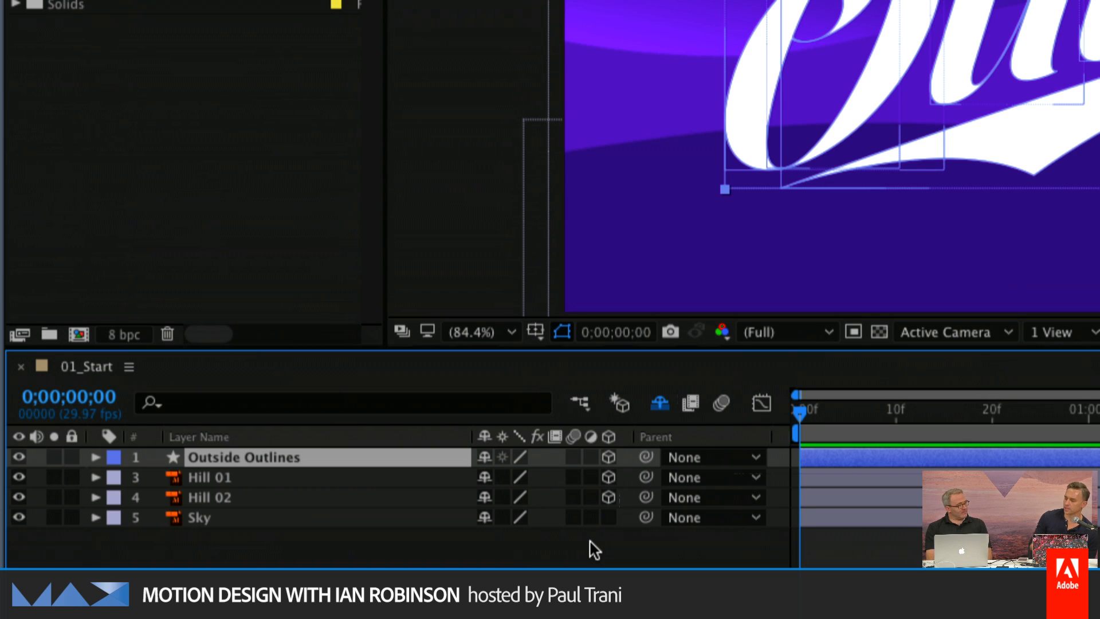
{"action": "left_click", "coordinate": [661, 407]}
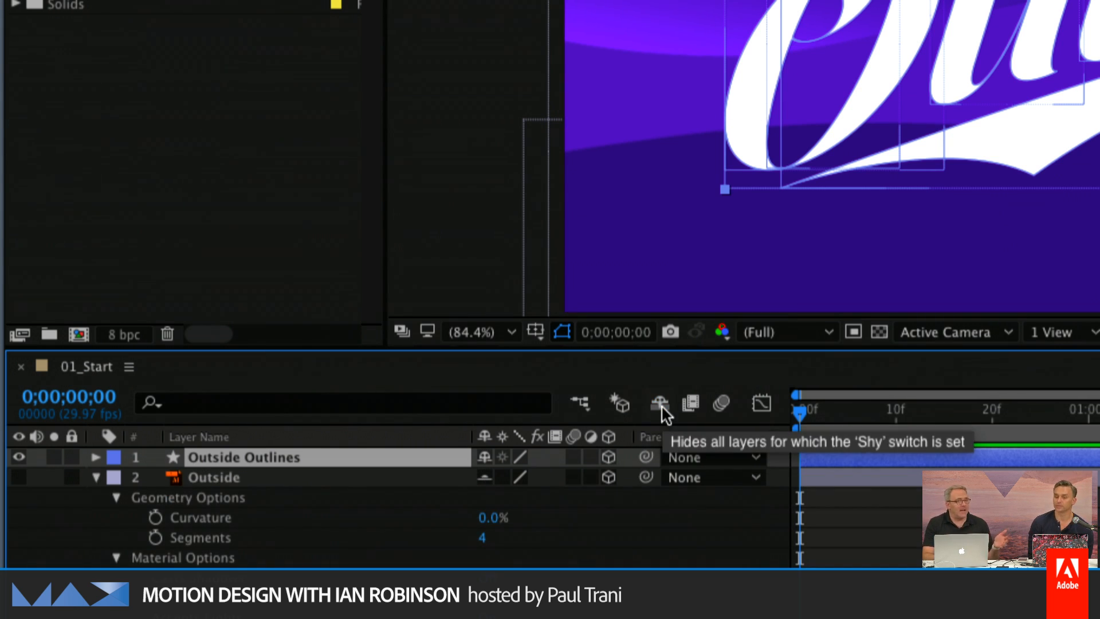
{"action": "left_click", "coordinate": [661, 405]}
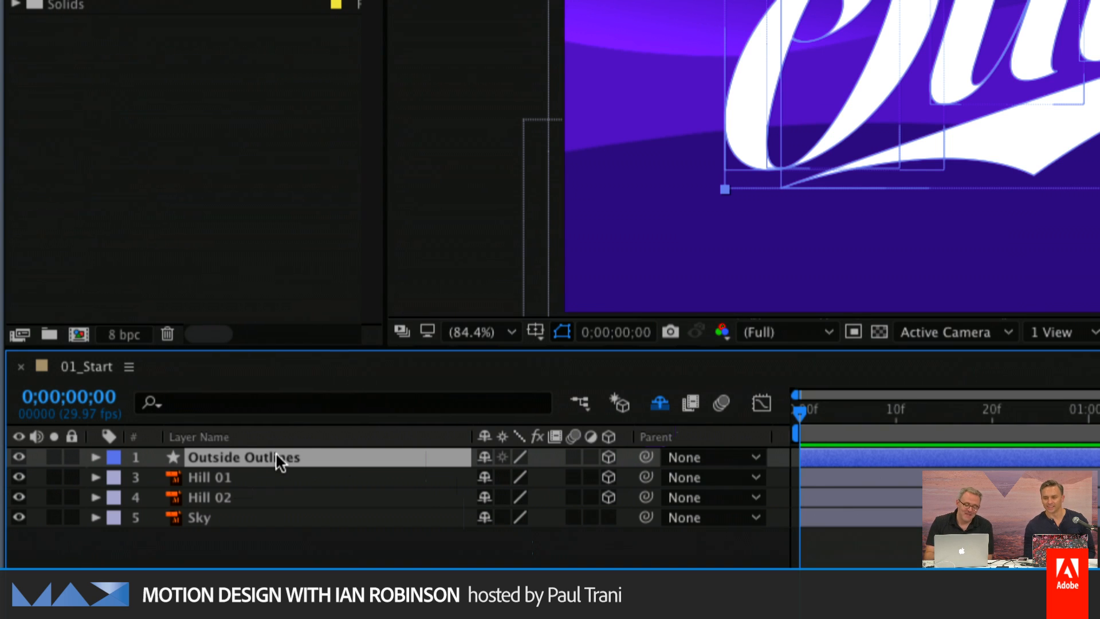
Expand the Geometry Options of Outside Outlines and set its Extrusion Depth to 179
{"action": "left_click", "coordinate": [95, 456]}
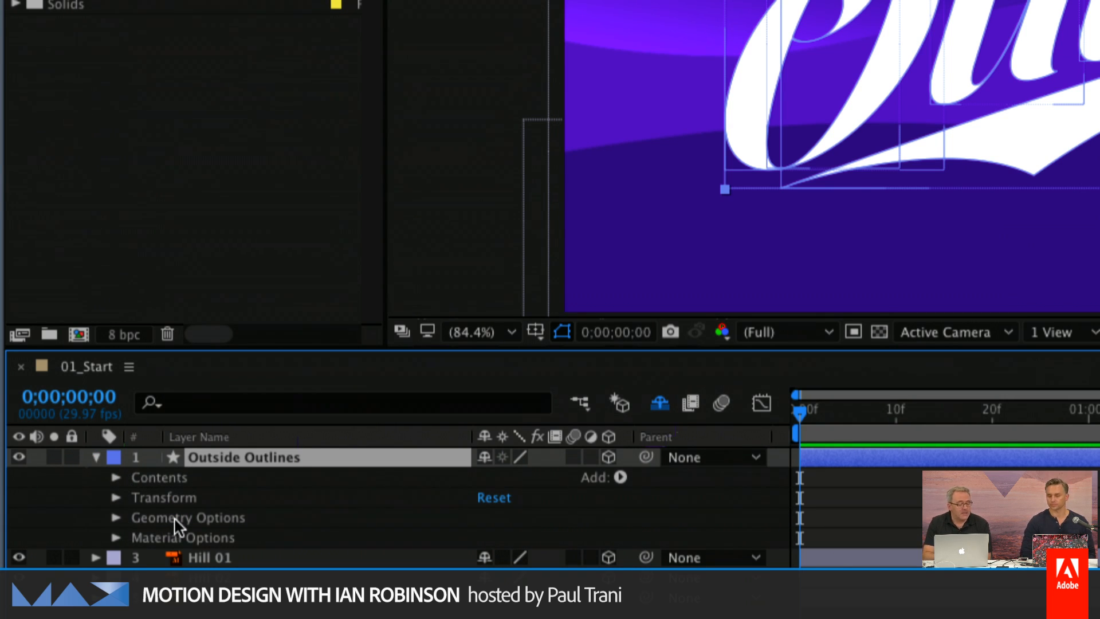
{"action": "left_click", "coordinate": [117, 518]}
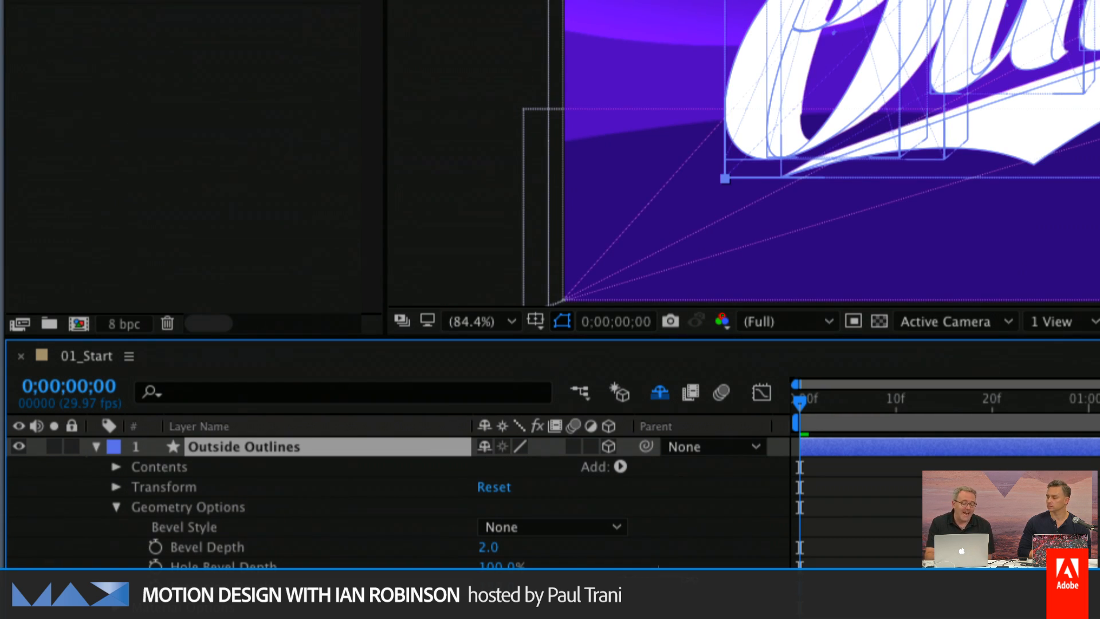
{"action": "left_click", "coordinate": [692, 586]}
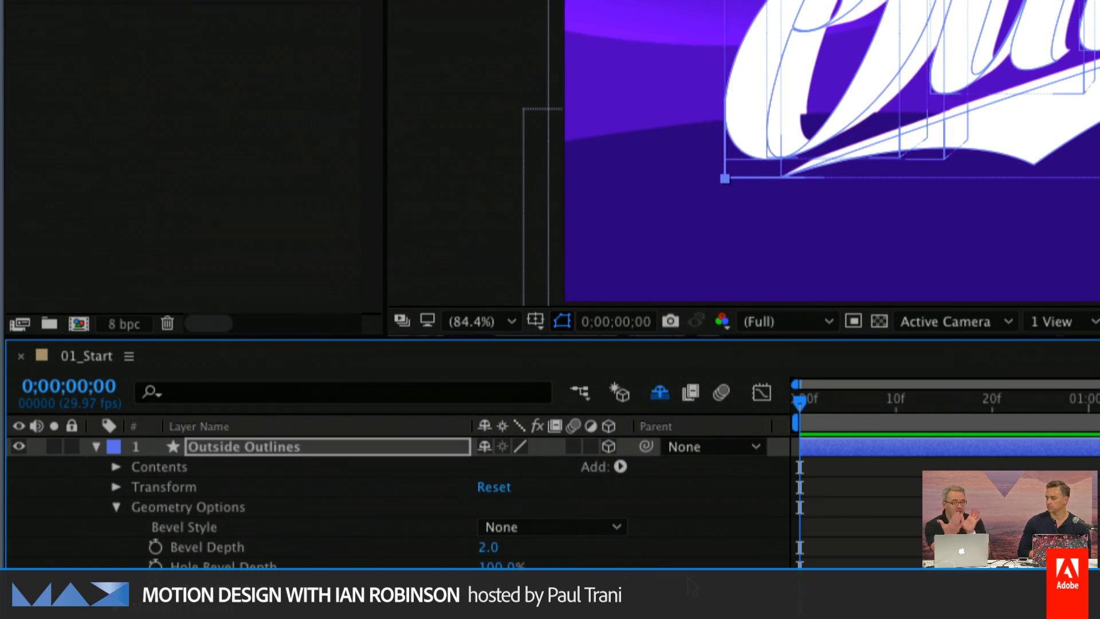
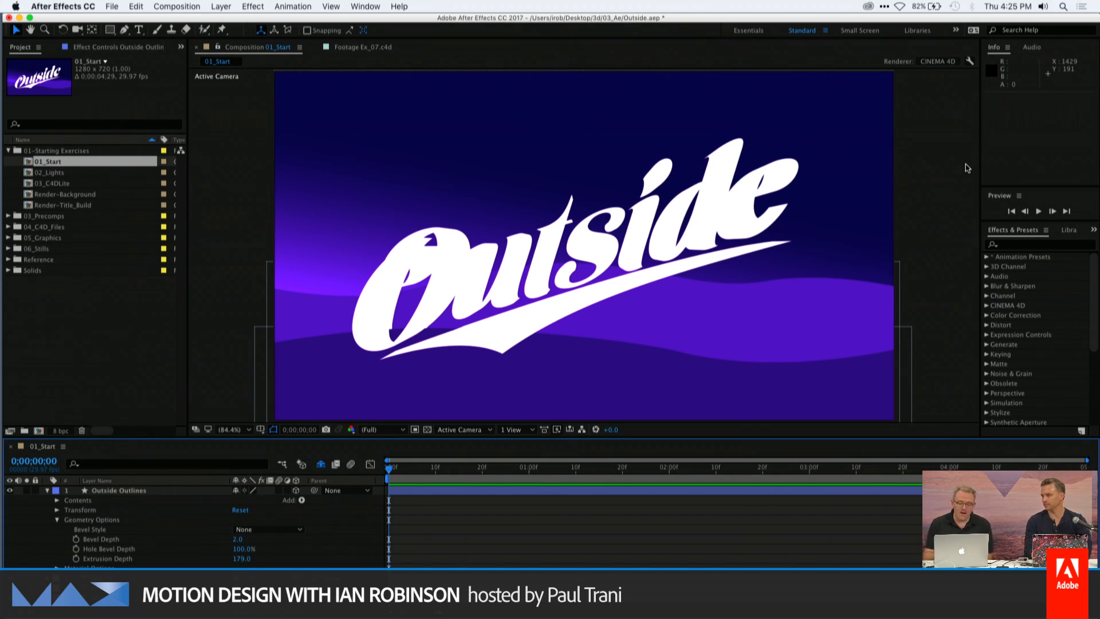
Start a new light layer named Light 1 and set its light type to Spot
{"action": "left_click", "coordinate": [220, 6]}
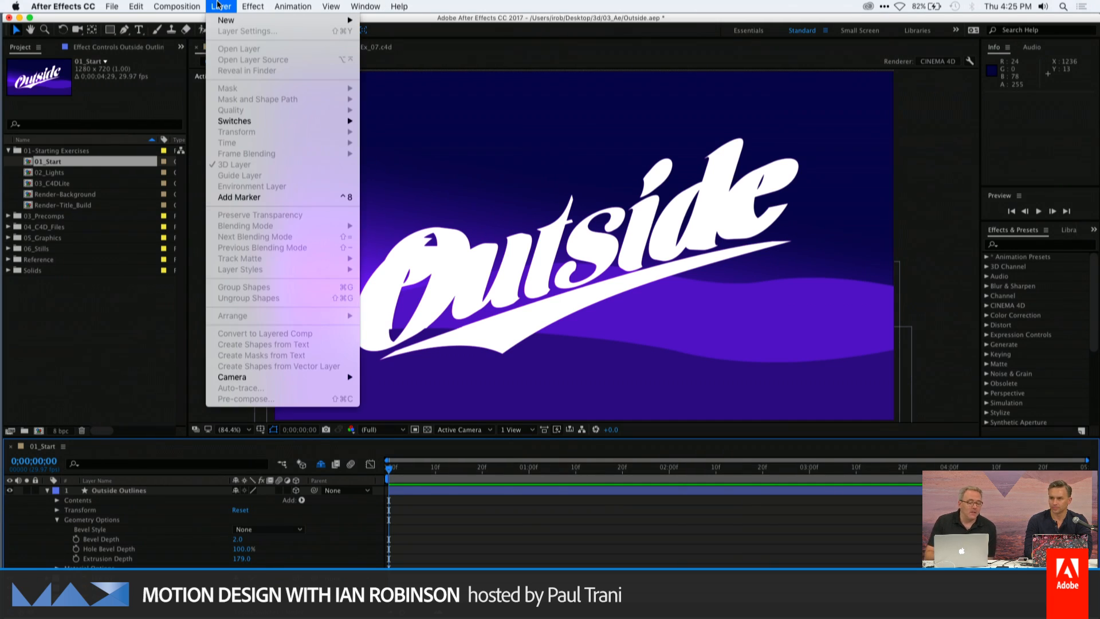
{"action": "mouse_move", "coordinate": [222, 22]}
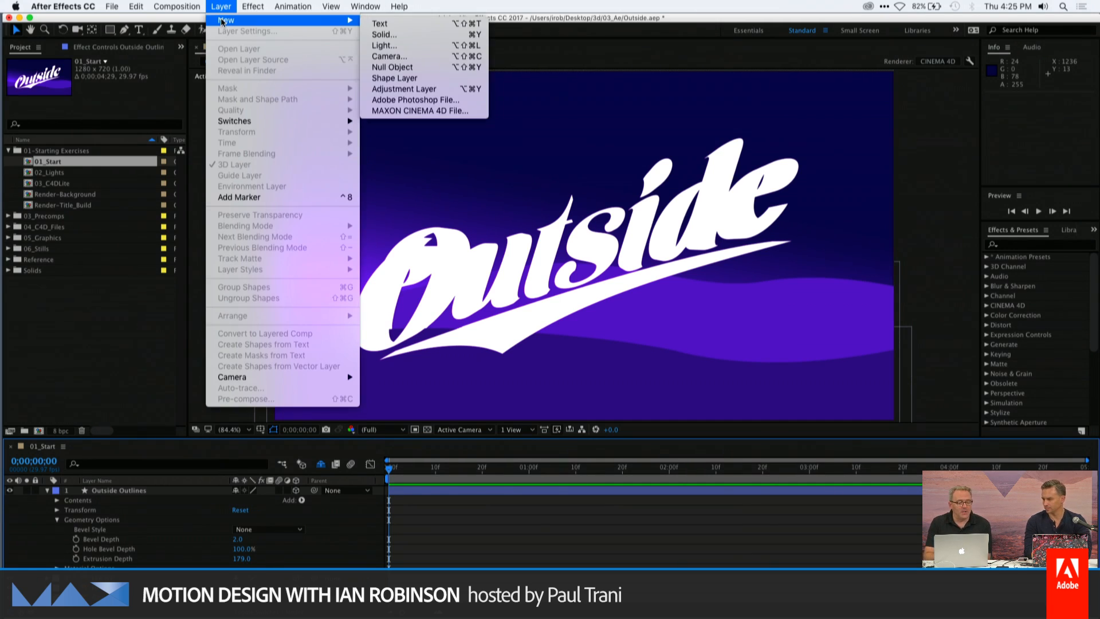
{"action": "left_click", "coordinate": [405, 47]}
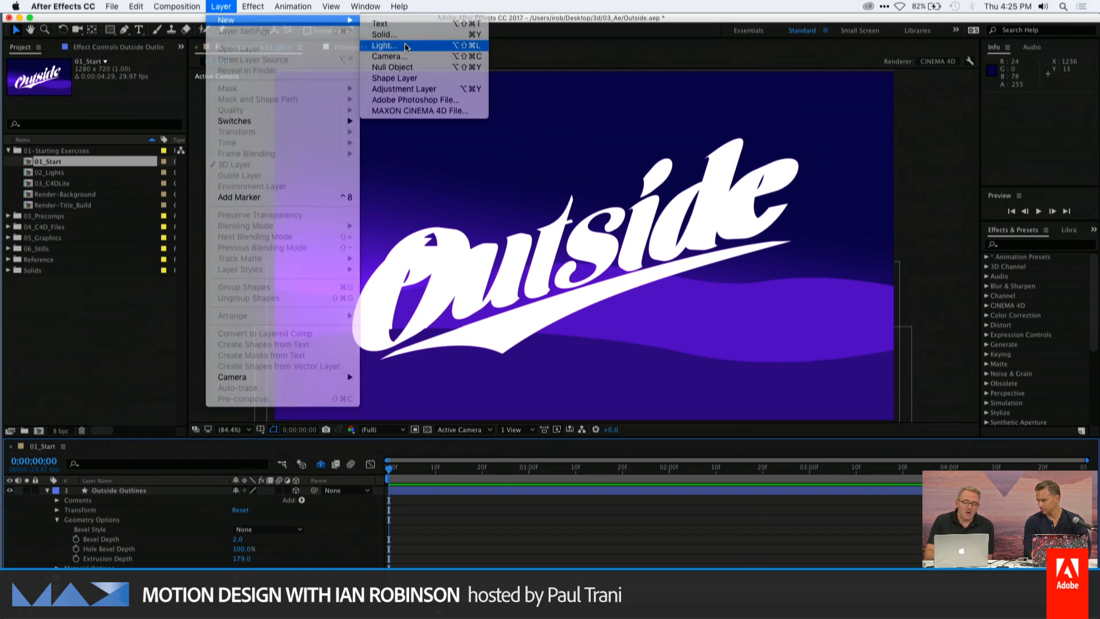
{"action": "left_click_drag", "start_coordinate": [467, 129], "coordinate": [483, 131]}
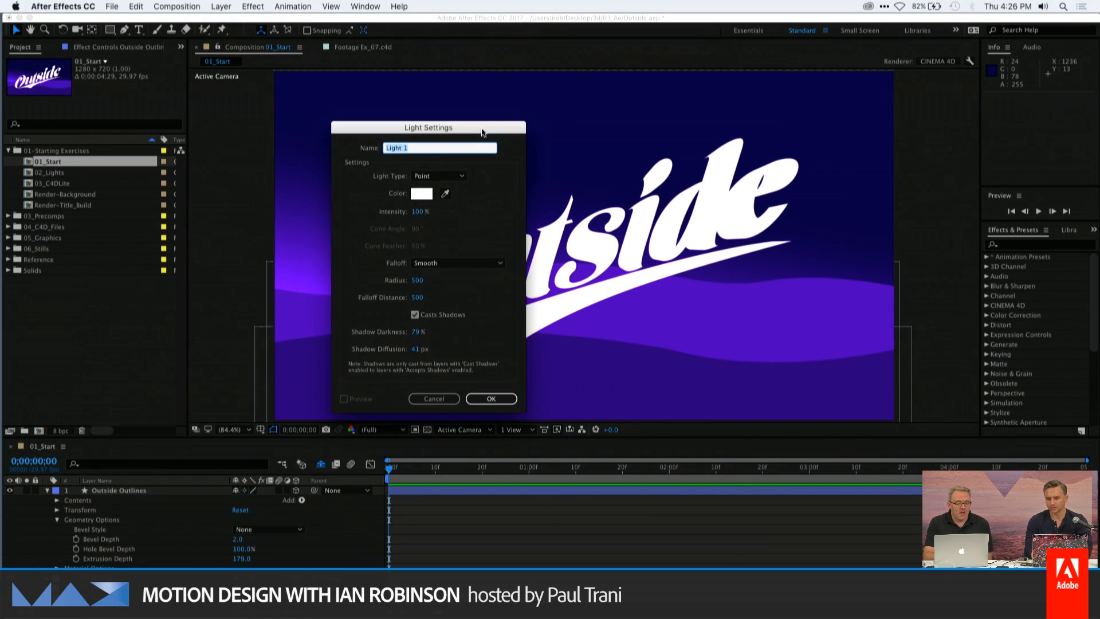
{"action": "left_click", "coordinate": [462, 177]}
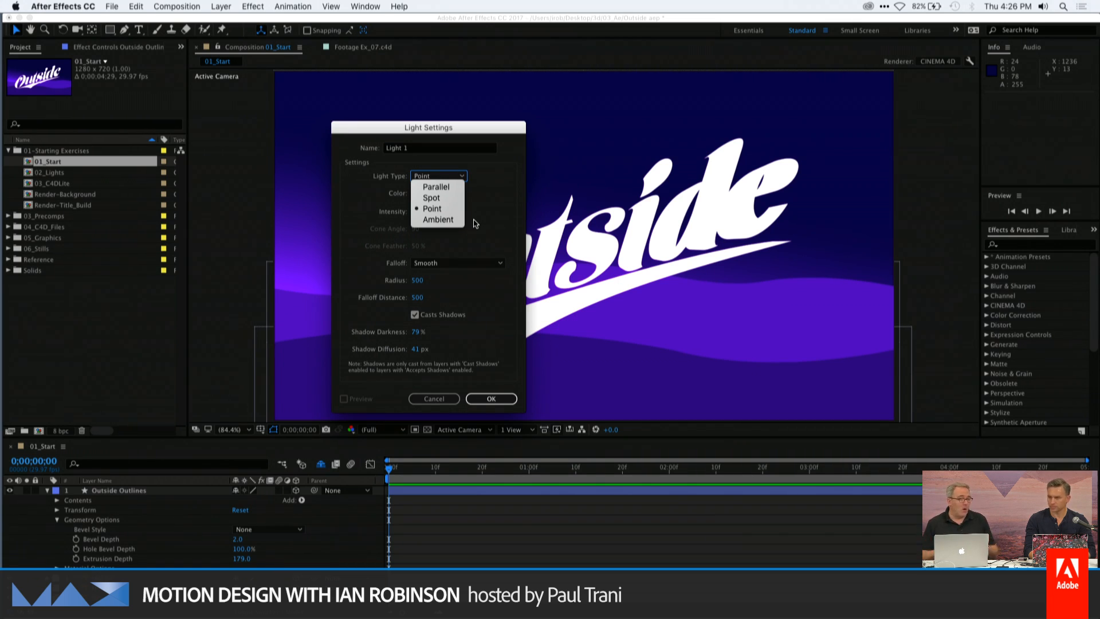
{"action": "left_click", "coordinate": [448, 197]}
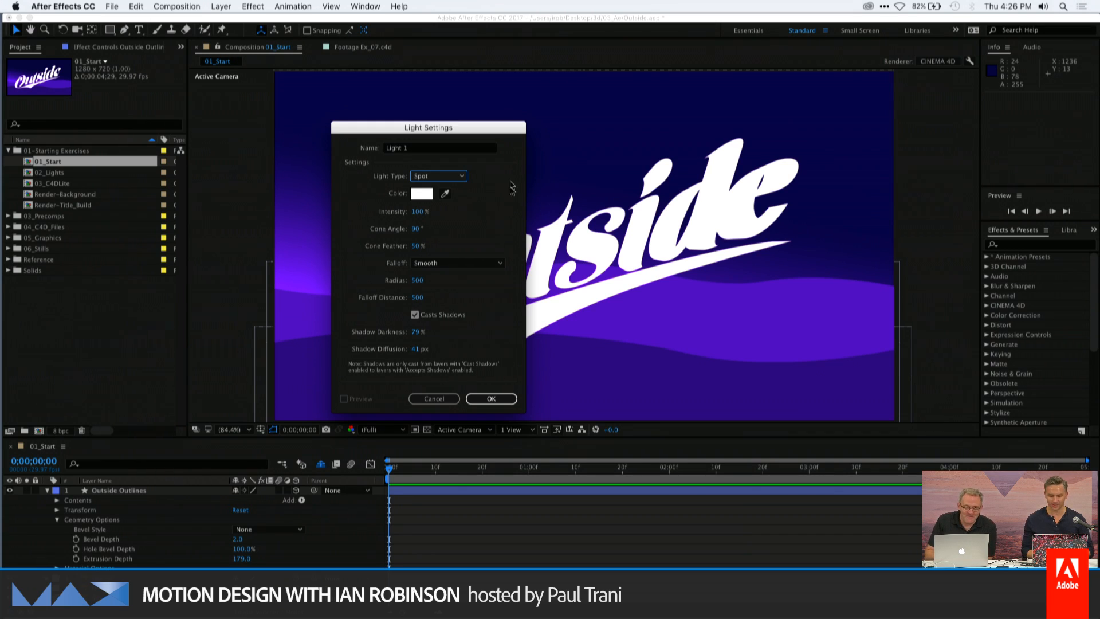
Set the spot light's cone angle to 120° and create the light with shadow casting enabled
{"action": "left_click_drag", "start_coordinate": [488, 133], "coordinate": [470, 115]}
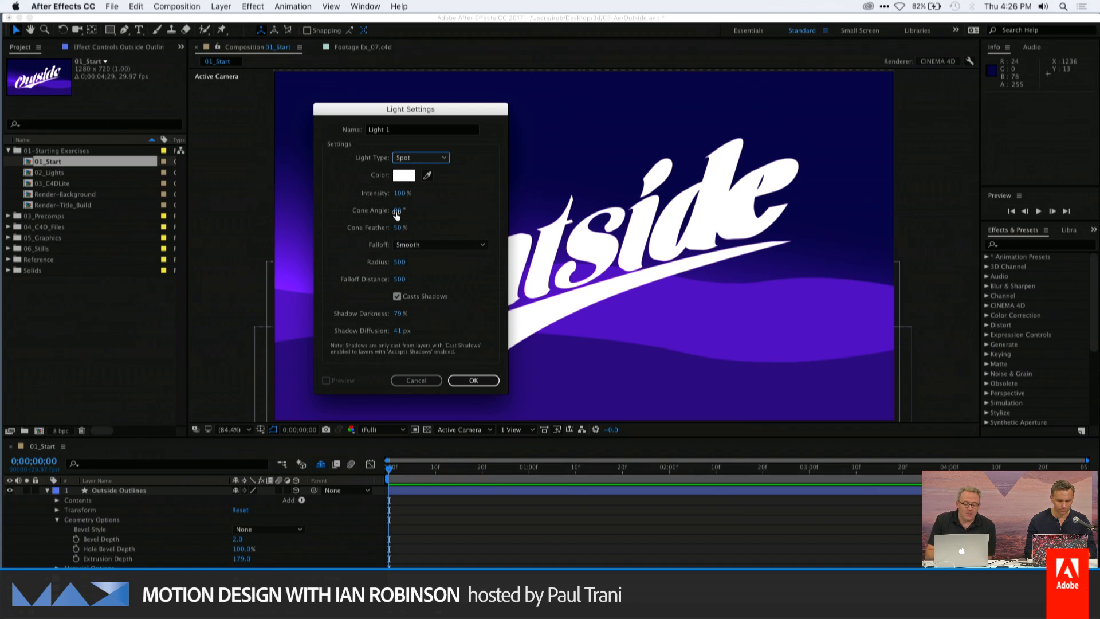
{"action": "left_click_drag", "start_coordinate": [396, 214], "coordinate": [417, 212]}
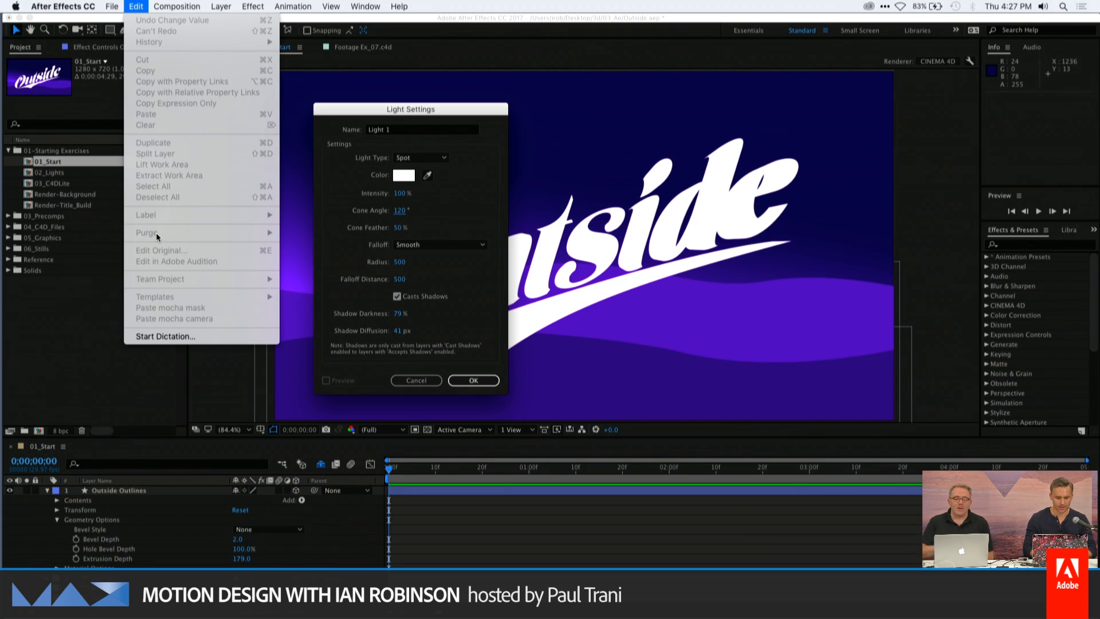
{"action": "left_click", "coordinate": [176, 6]}
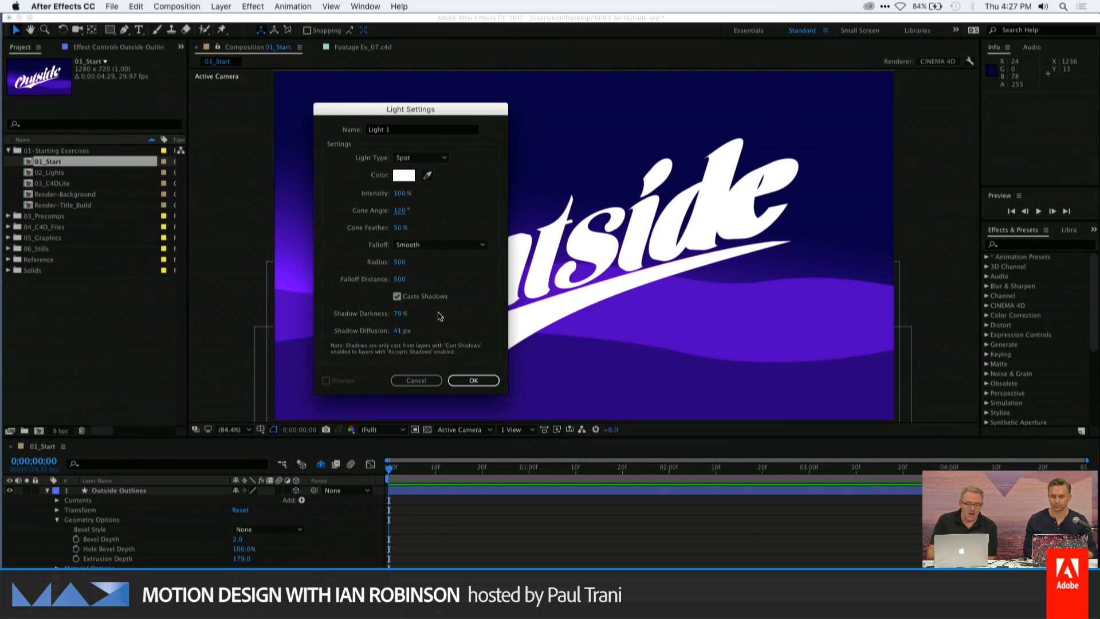
{"action": "left_click", "coordinate": [467, 382]}
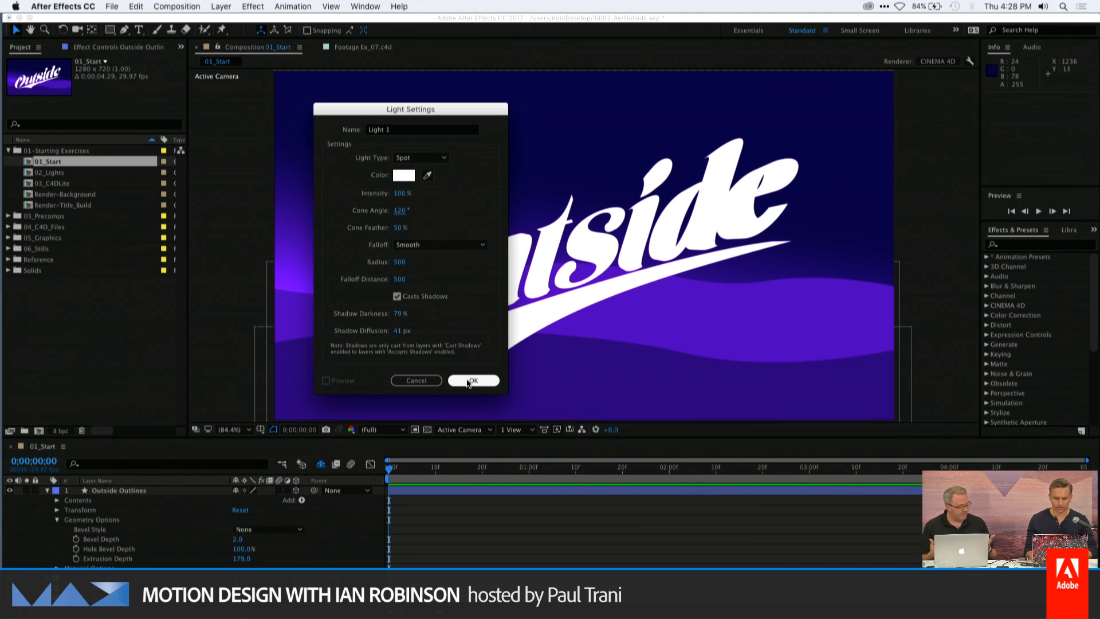
{"action": "left_click", "coordinate": [472, 383]}
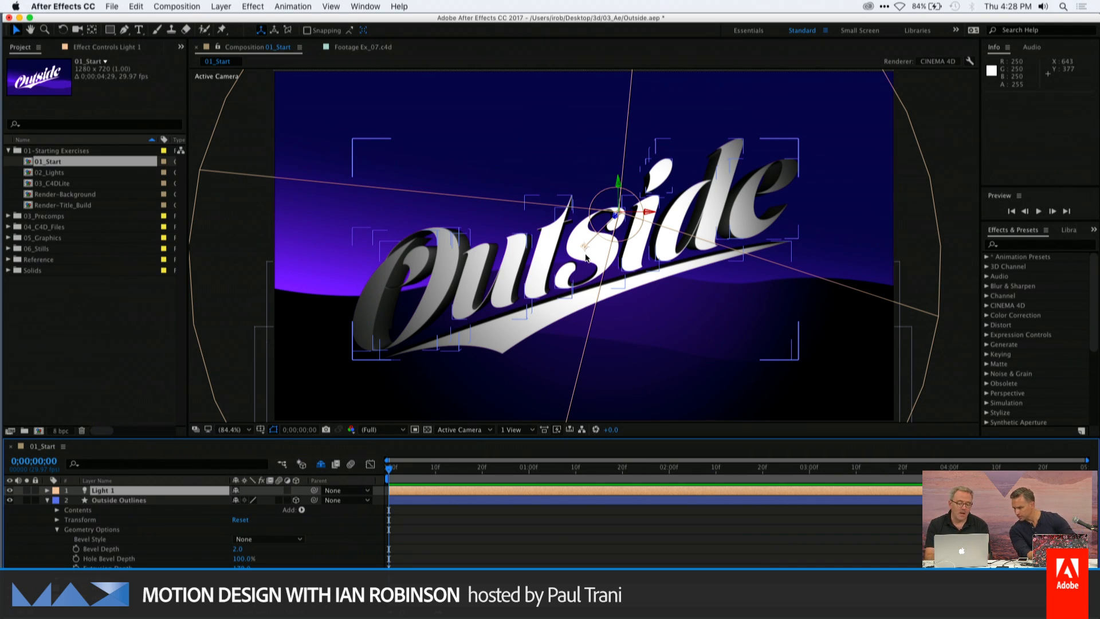
Reposition Light 1 in front of the title along its X axis and dismiss the error dialog
{"action": "left_click", "coordinate": [648, 213]}
{"action": "mouse_move", "coordinate": [647, 213]}
{"action": "left_mouse_down"}
{"action": "mouse_move", "coordinate": [717, 211]}
{"action": "mouse_move", "coordinate": [646, 217]}
{"action": "left_mouse_up"}
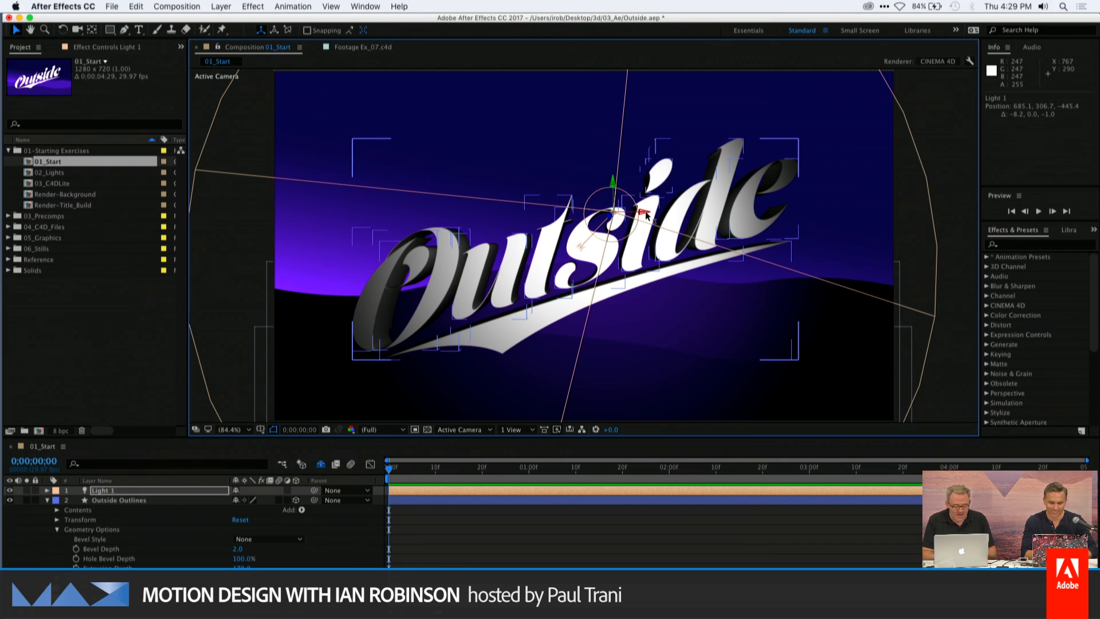
{"action": "left_click_drag", "start_coordinate": [641, 208], "coordinate": [678, 205]}
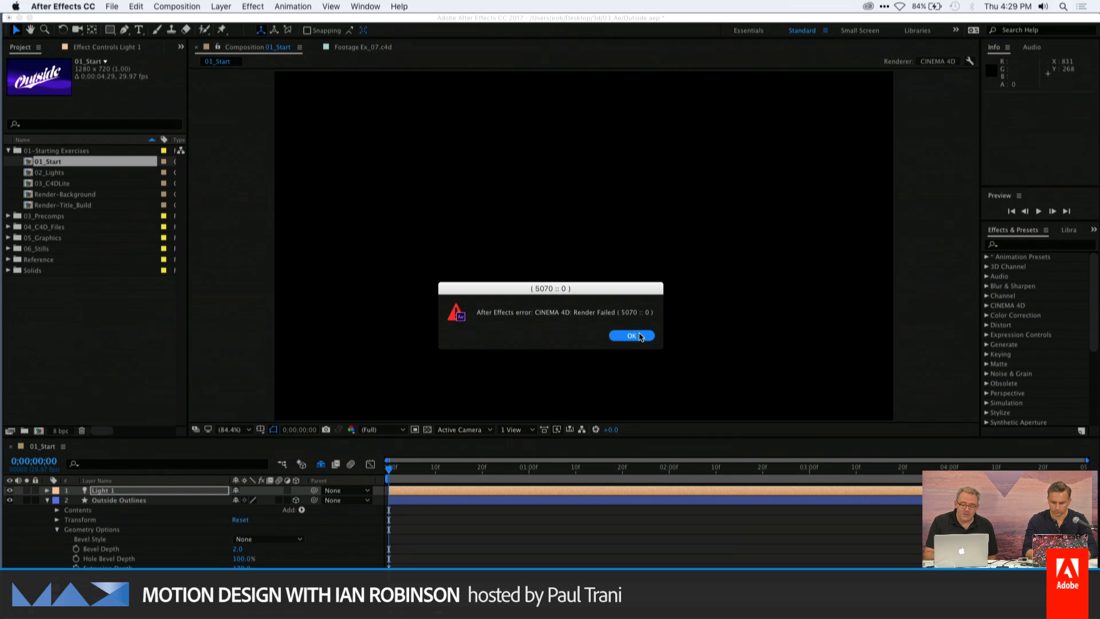
{"action": "left_click", "coordinate": [641, 337]}
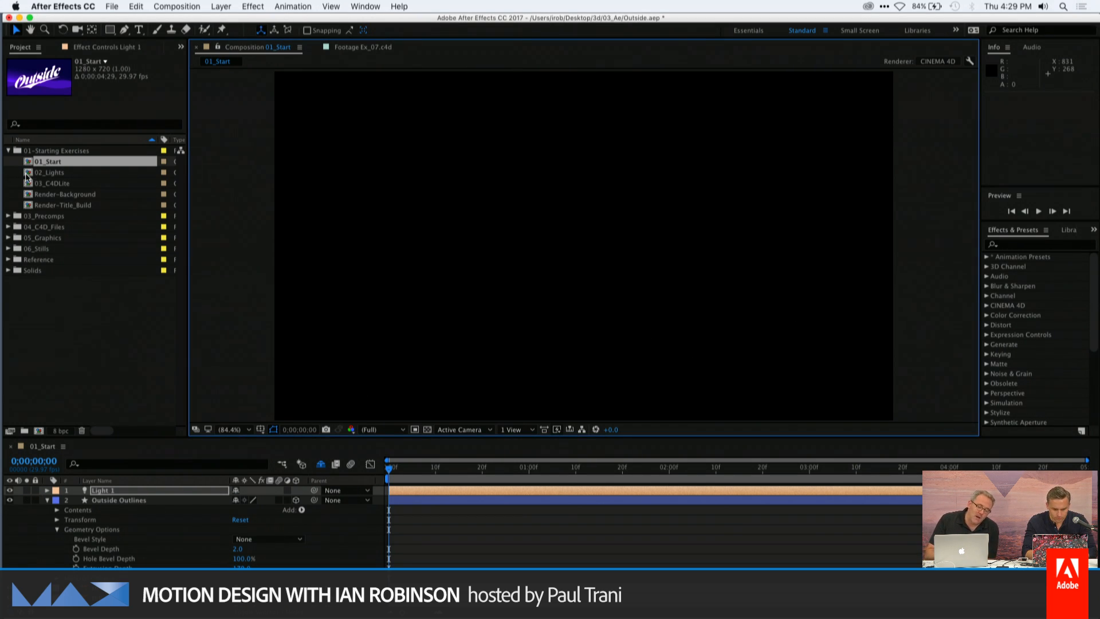
Open the 02_Lights composition and collapse the Hill 01 and Hill 02 layers in its timeline
{"action": "double_click", "coordinate": [27, 174]}
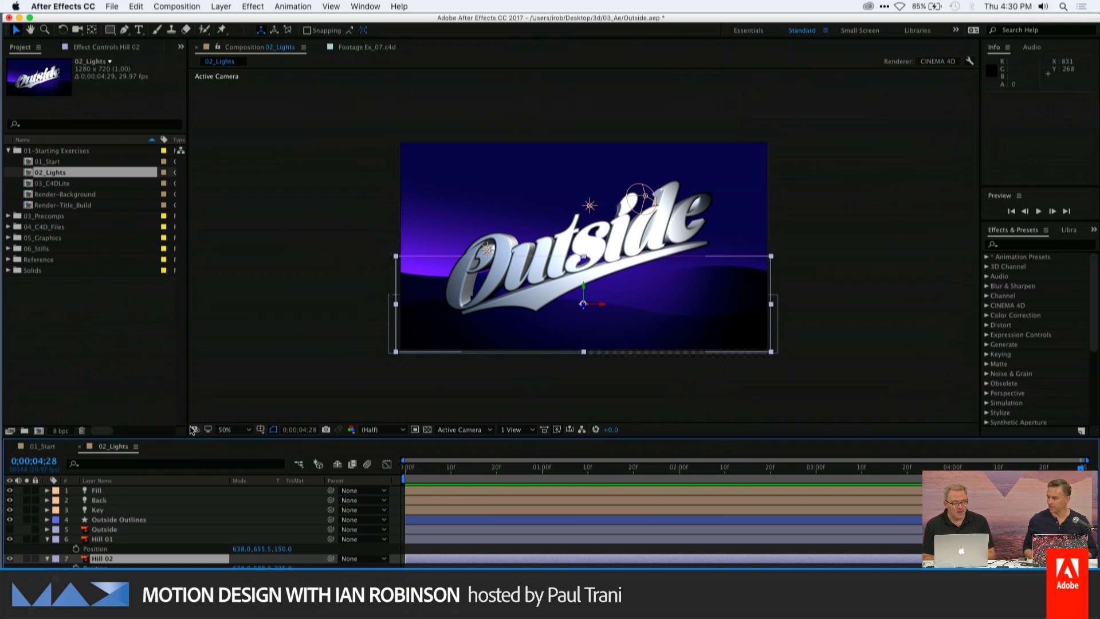
{"action": "left_click", "coordinate": [47, 540]}
{"action": "left_click", "coordinate": [47, 548]}
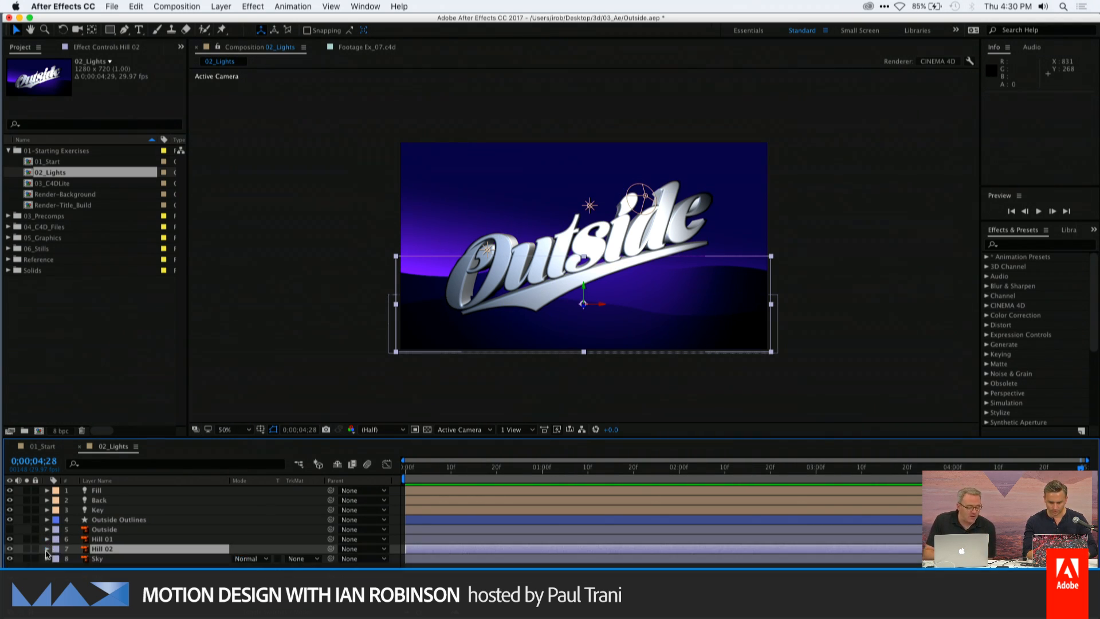
Select the Fill, Back and Key lights in turn to inspect where each sits in the scene
{"action": "left_click", "coordinate": [98, 493]}
{"action": "left_click", "coordinate": [98, 500]}
{"action": "left_click", "coordinate": [99, 510]}
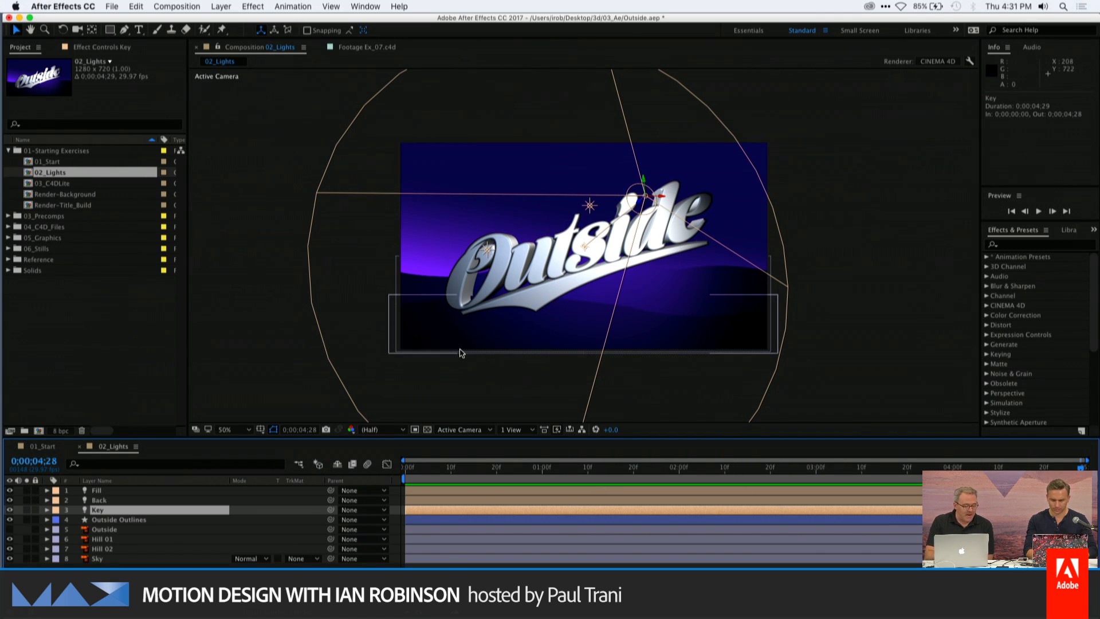
Show the composition in two horizontal views and set the Top view's magnification to Fit up to 100%
{"action": "left_click", "coordinate": [522, 430]}
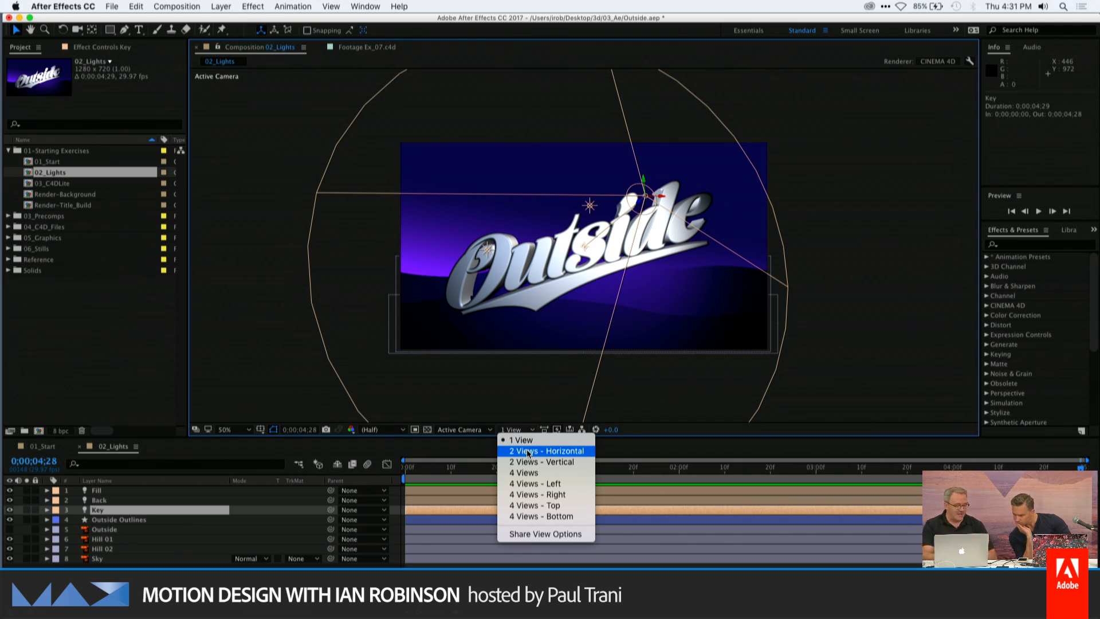
{"action": "left_click", "coordinate": [528, 452]}
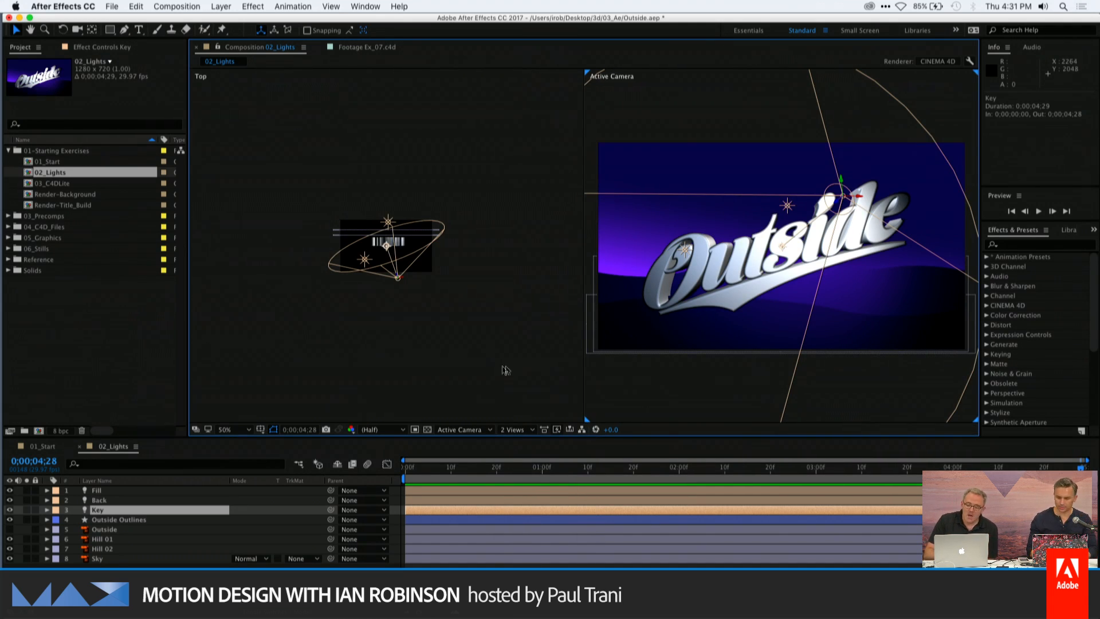
{"action": "left_click", "coordinate": [690, 394]}
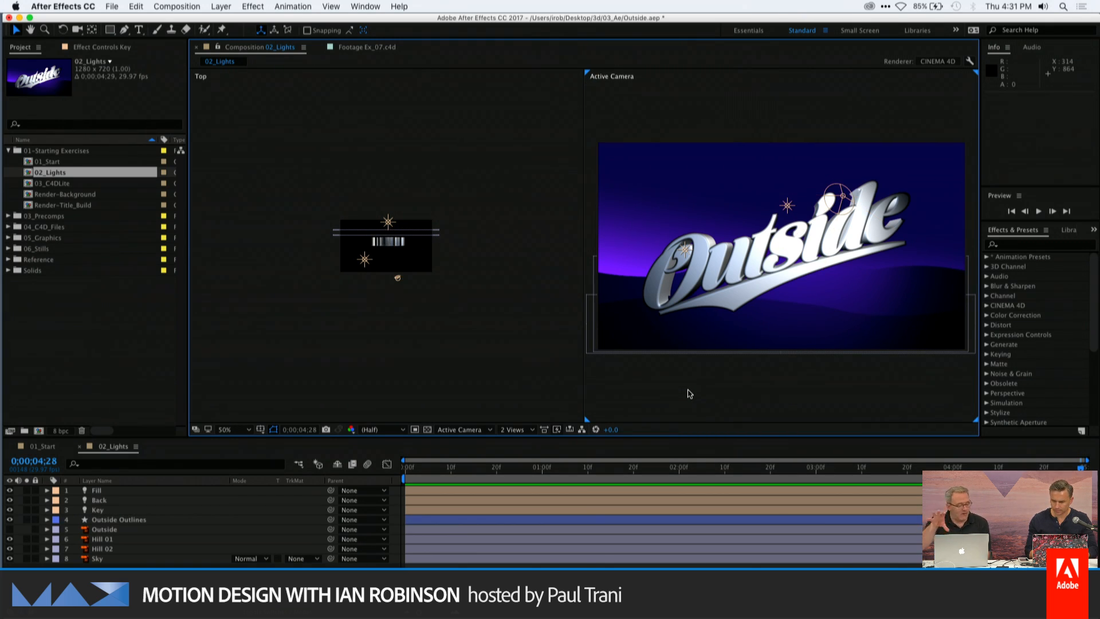
{"action": "left_click", "coordinate": [382, 361]}
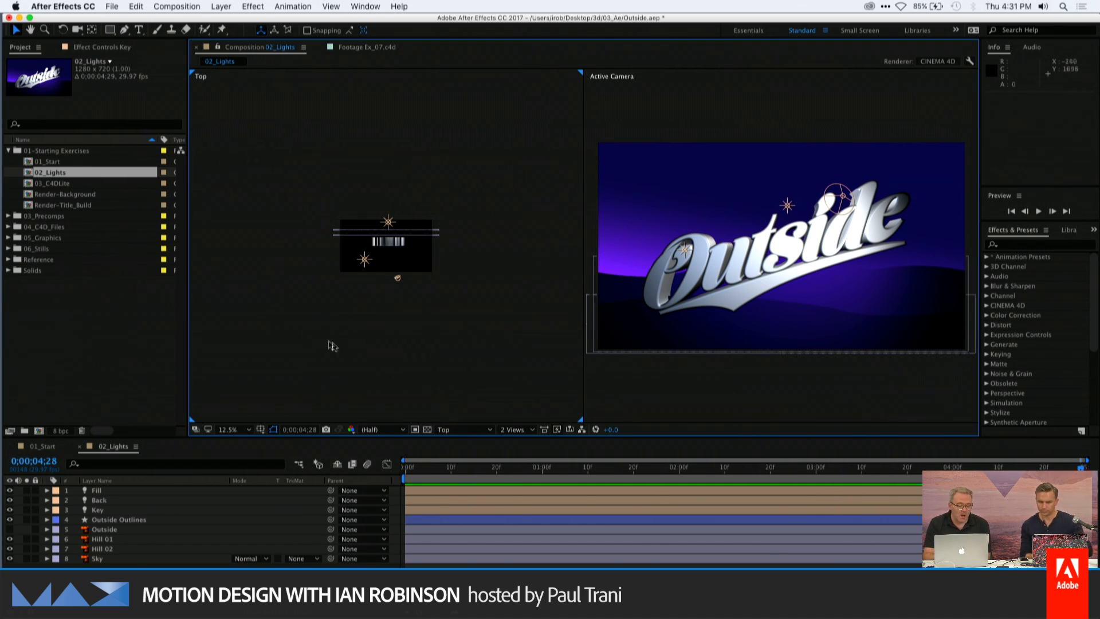
{"action": "left_click", "coordinate": [619, 392]}
{"action": "left_click", "coordinate": [534, 388]}
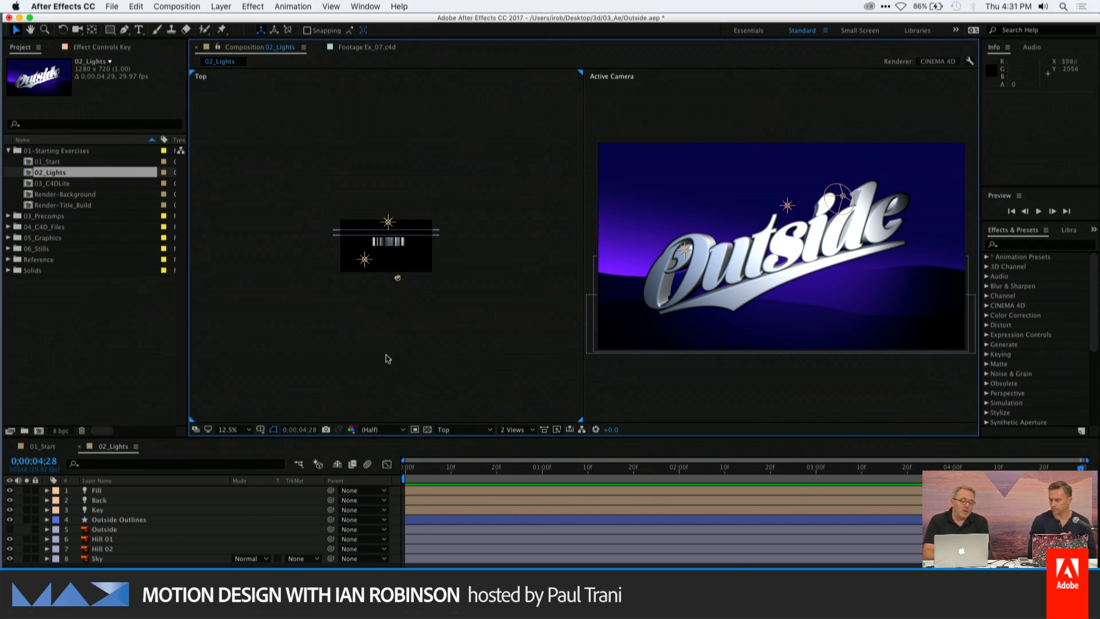
{"action": "left_click", "coordinate": [240, 430]}
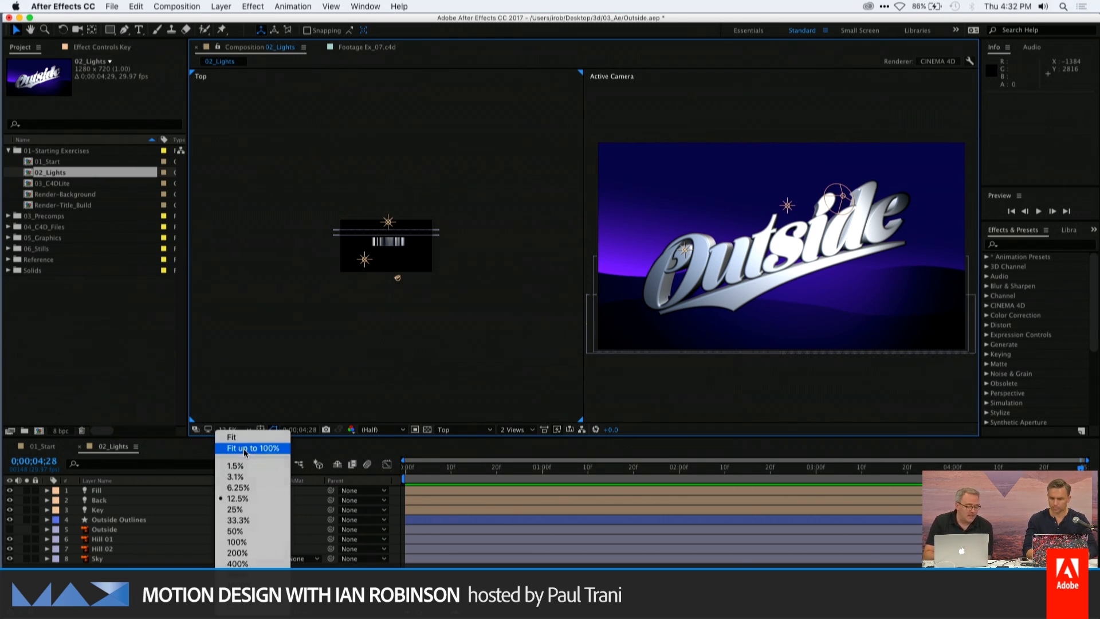
{"action": "left_click", "coordinate": [244, 450]}
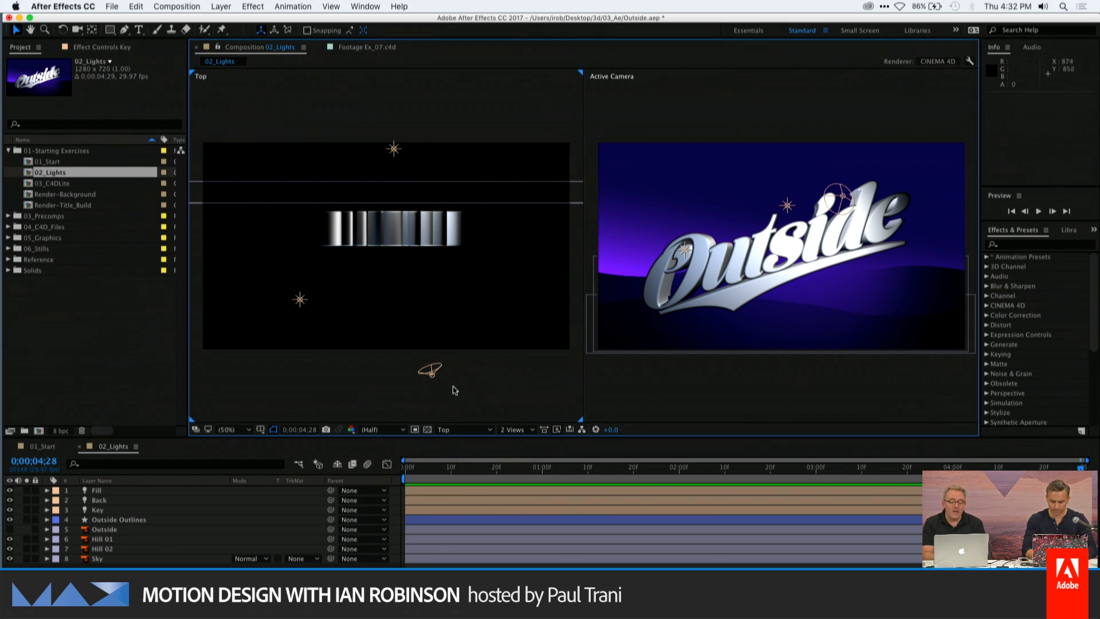
Check the light placement from the Left view and return that view to Top
{"action": "left_click", "coordinate": [454, 430]}
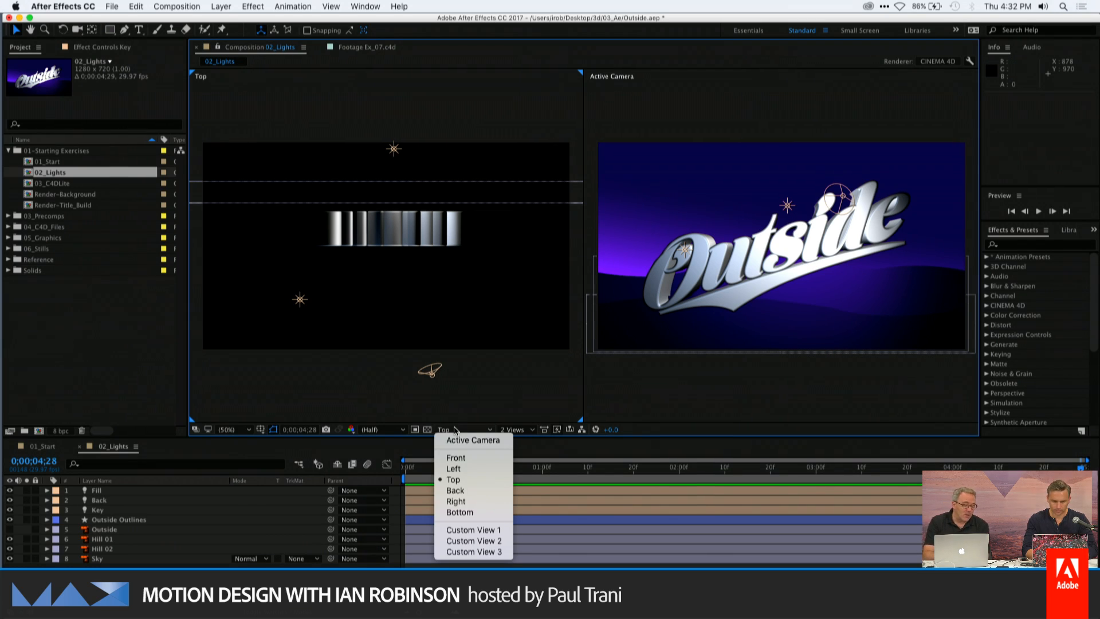
{"action": "left_click", "coordinate": [461, 470]}
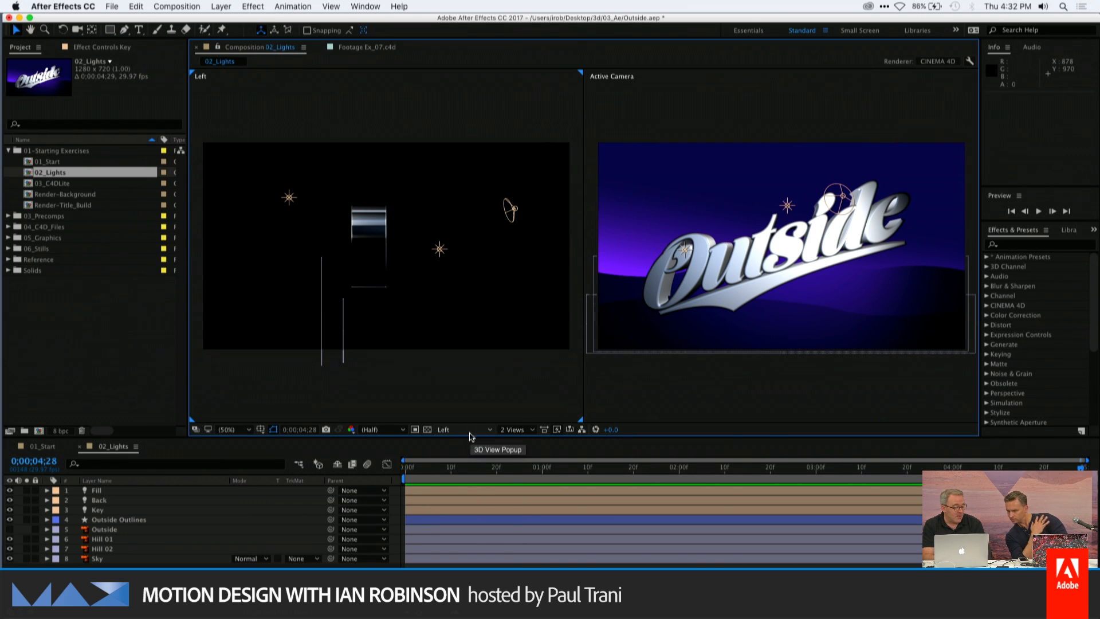
{"action": "left_click", "coordinate": [465, 429]}
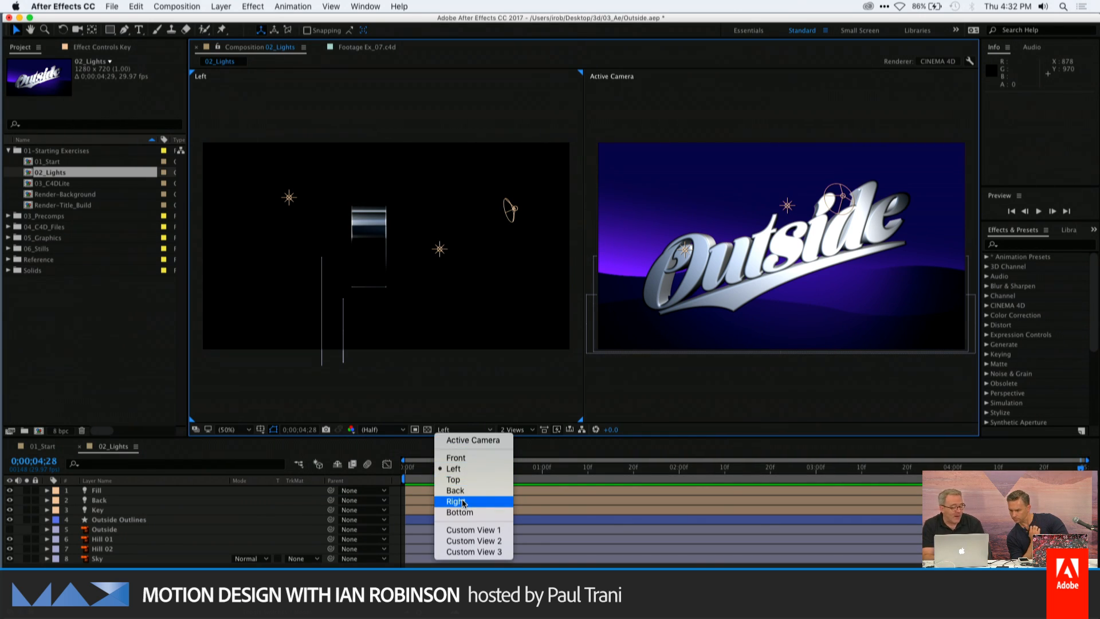
{"action": "left_click", "coordinate": [462, 480]}
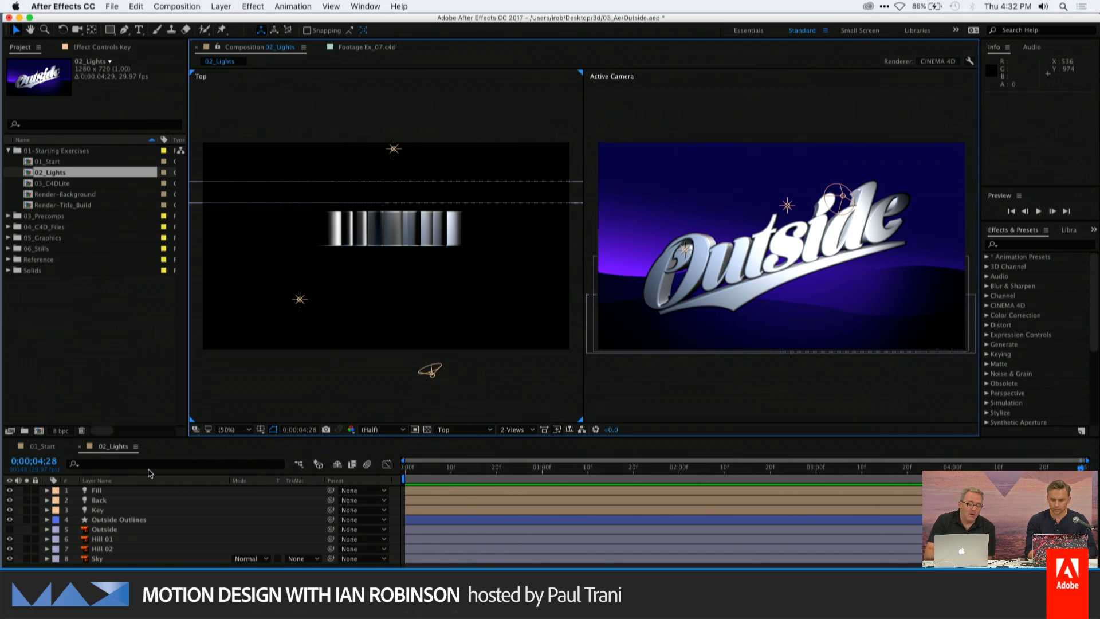
Examine the Fill light's Light Options and Light Settings, leave them unchanged, and collapse the layer
{"action": "left_click", "coordinate": [94, 491]}
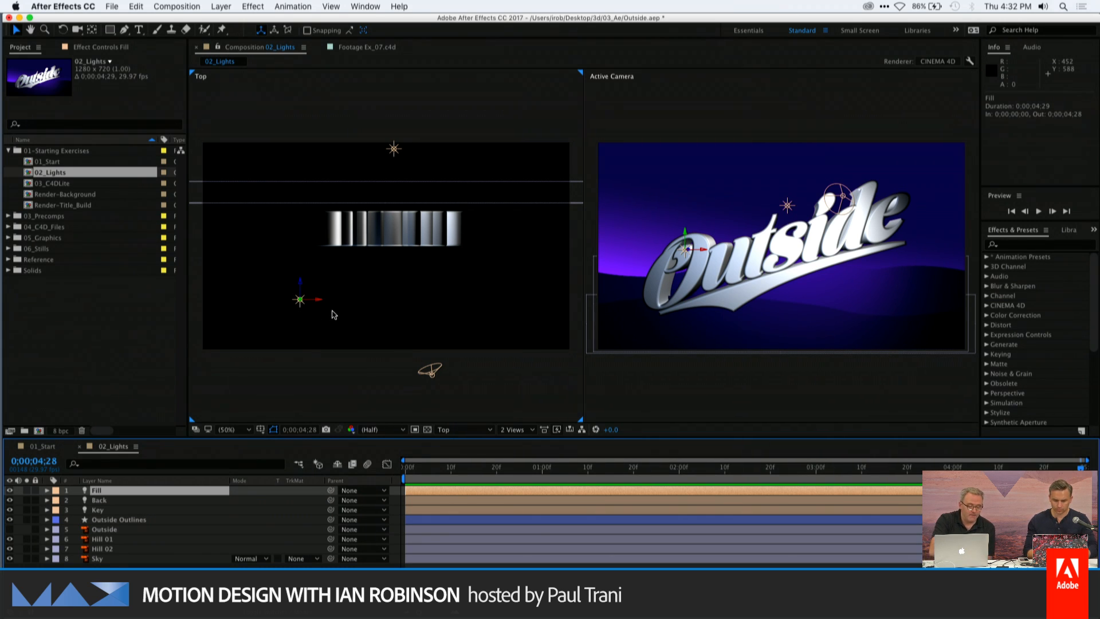
{"action": "key", "text": "a"}
{"action": "key", "text": "a"}
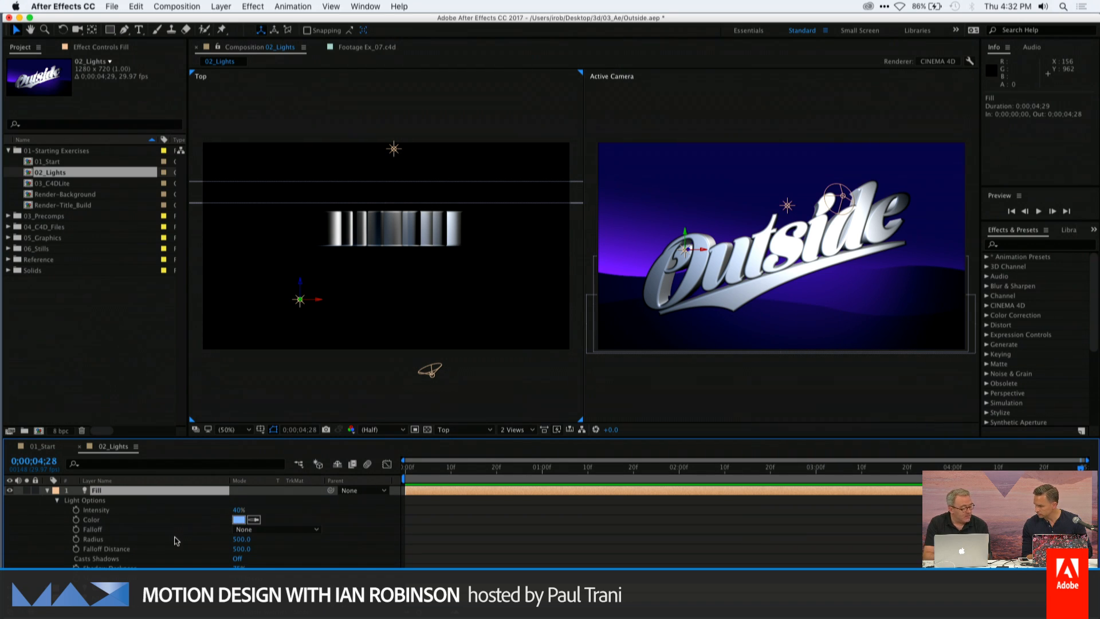
{"action": "double_click", "coordinate": [89, 491]}
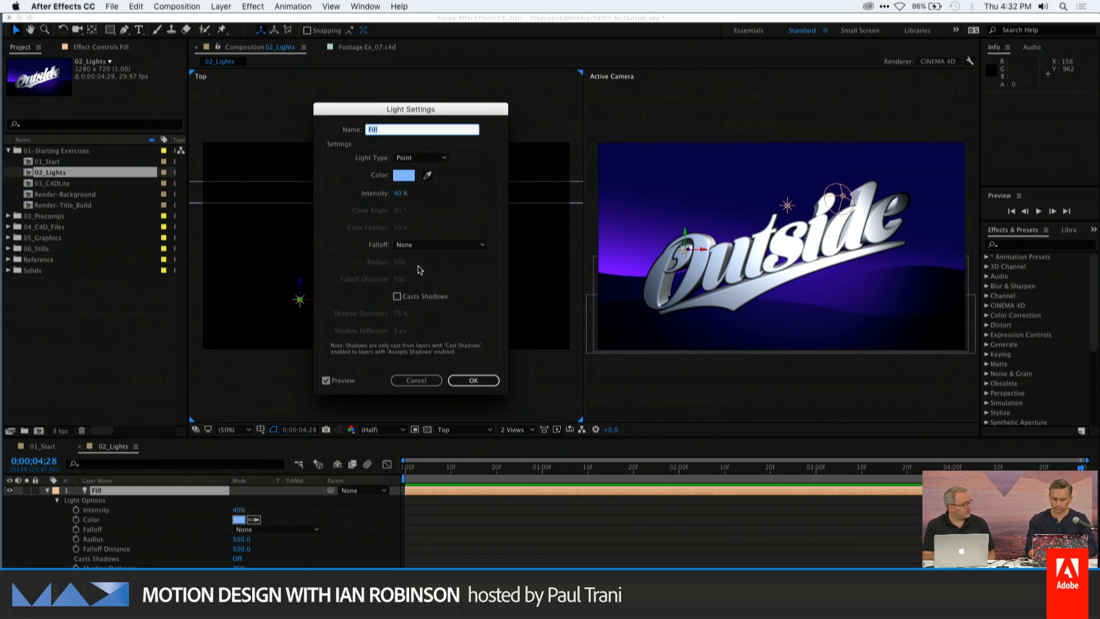
{"action": "left_click", "coordinate": [434, 380]}
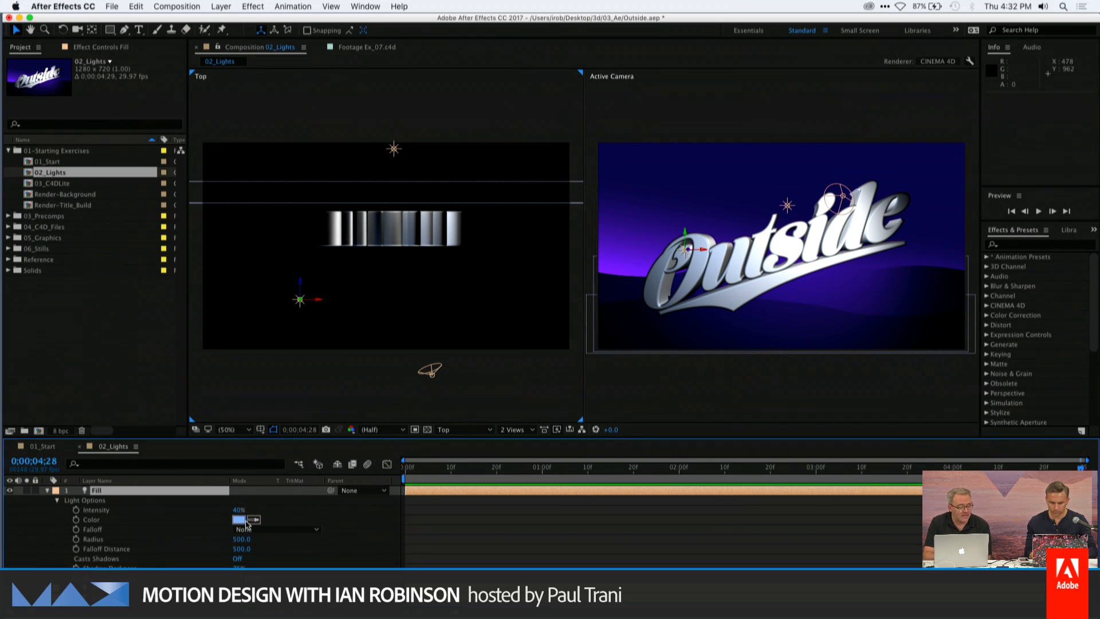
{"action": "left_click", "coordinate": [48, 490]}
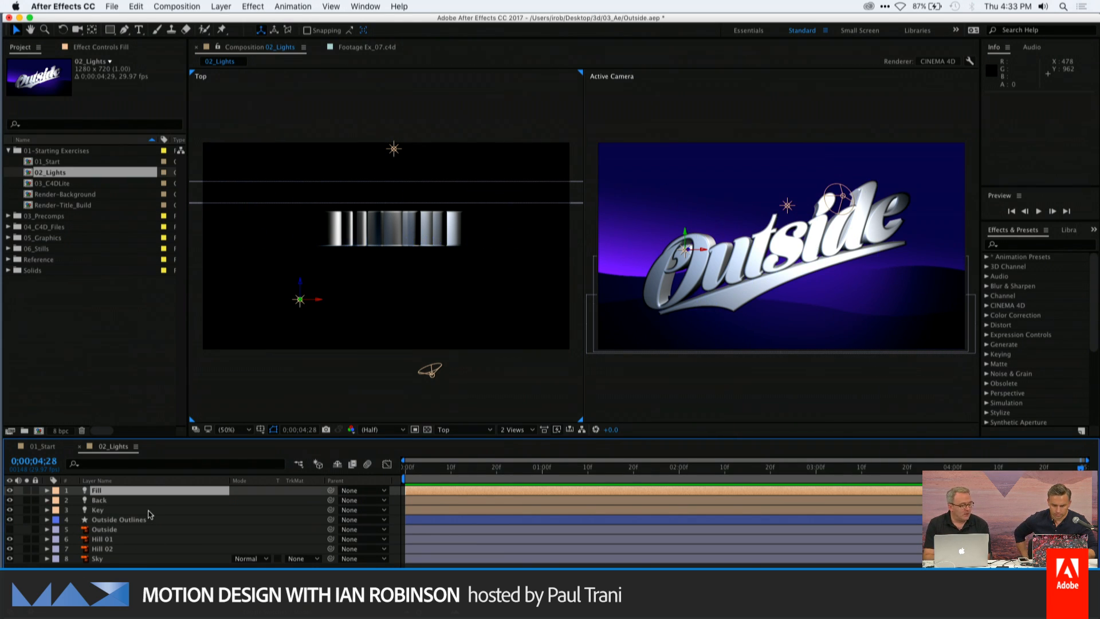
Expand the Outside Outlines layer and examine its Geometry Options, including the available Bevel Style choices
{"action": "left_click", "coordinate": [99, 501]}
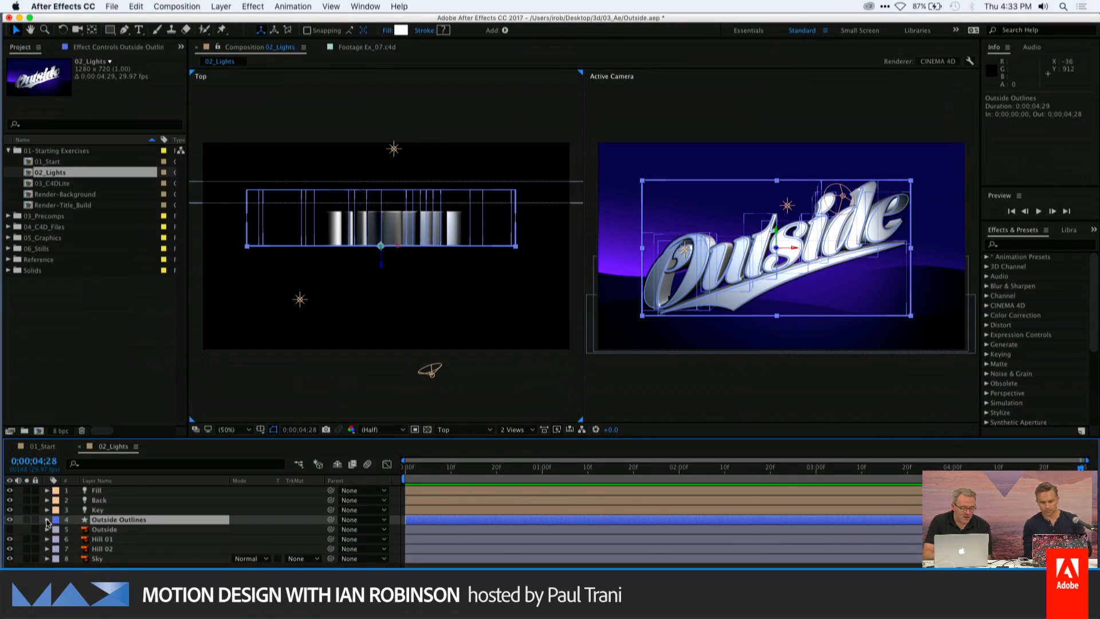
{"action": "left_click", "coordinate": [47, 520]}
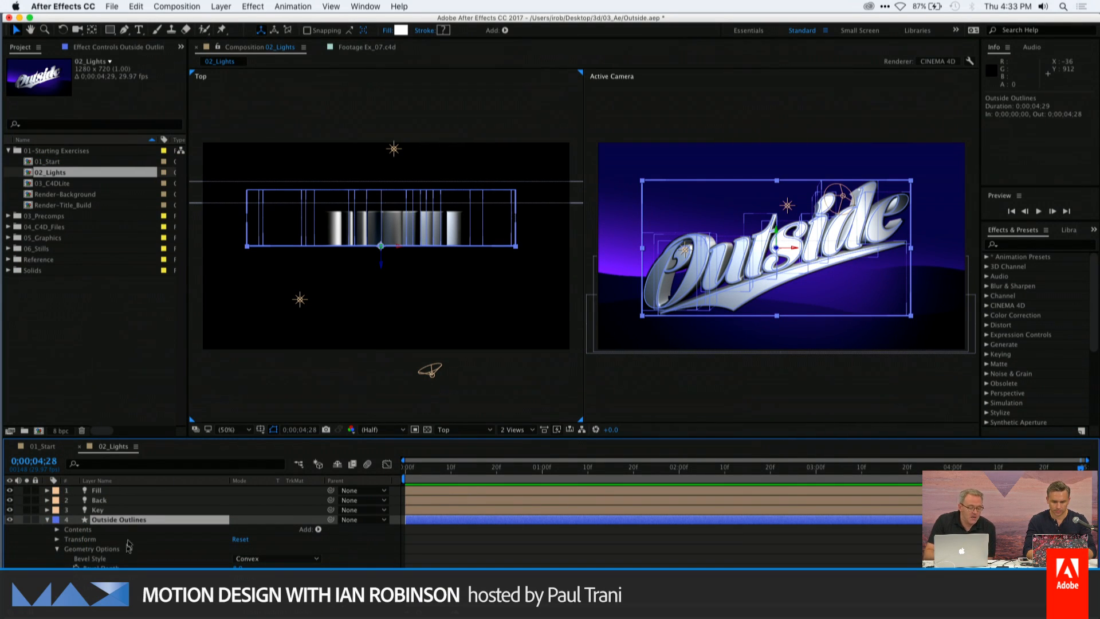
{"action": "left_click", "coordinate": [57, 549]}
{"action": "left_click", "coordinate": [57, 549]}
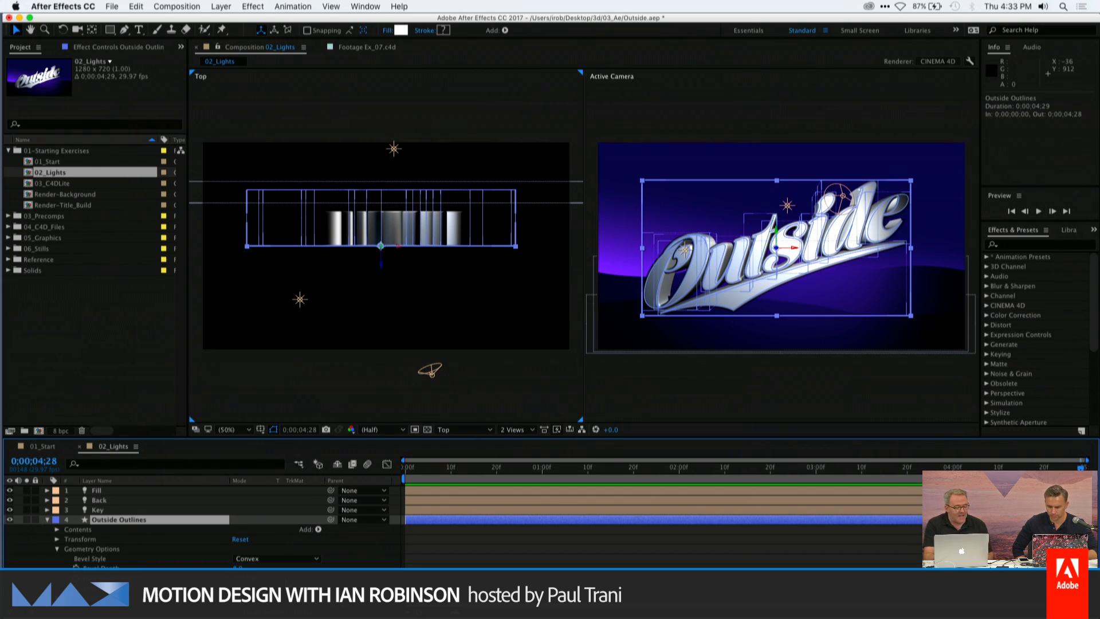
{"action": "left_click", "coordinate": [277, 560]}
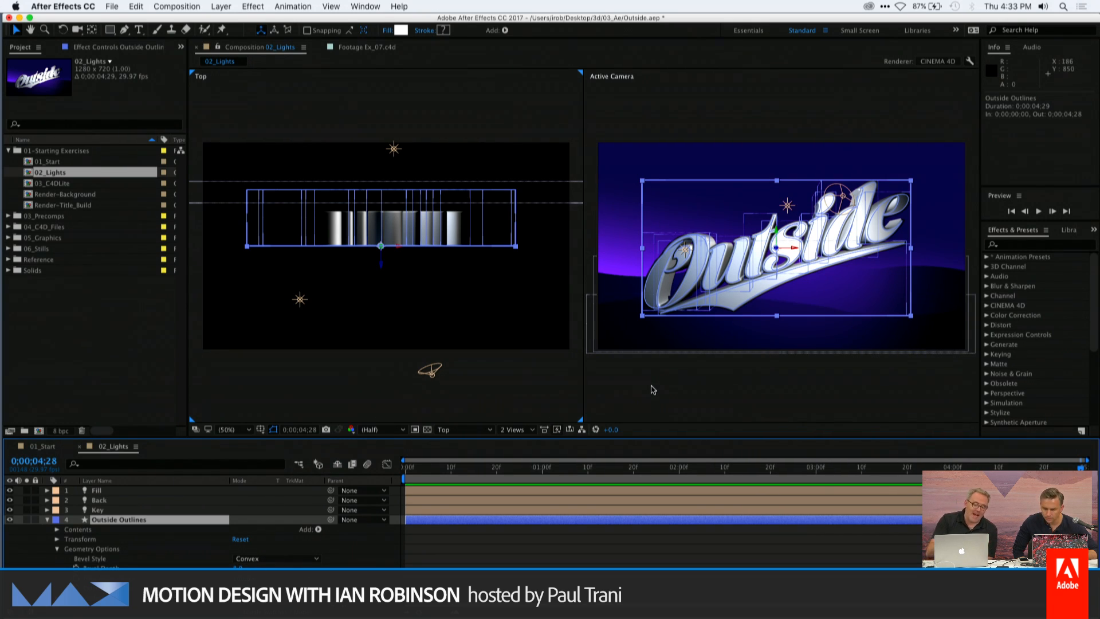
Show the composition in a single Active Camera view and set its magnification to 200%
{"action": "left_click", "coordinate": [654, 390]}
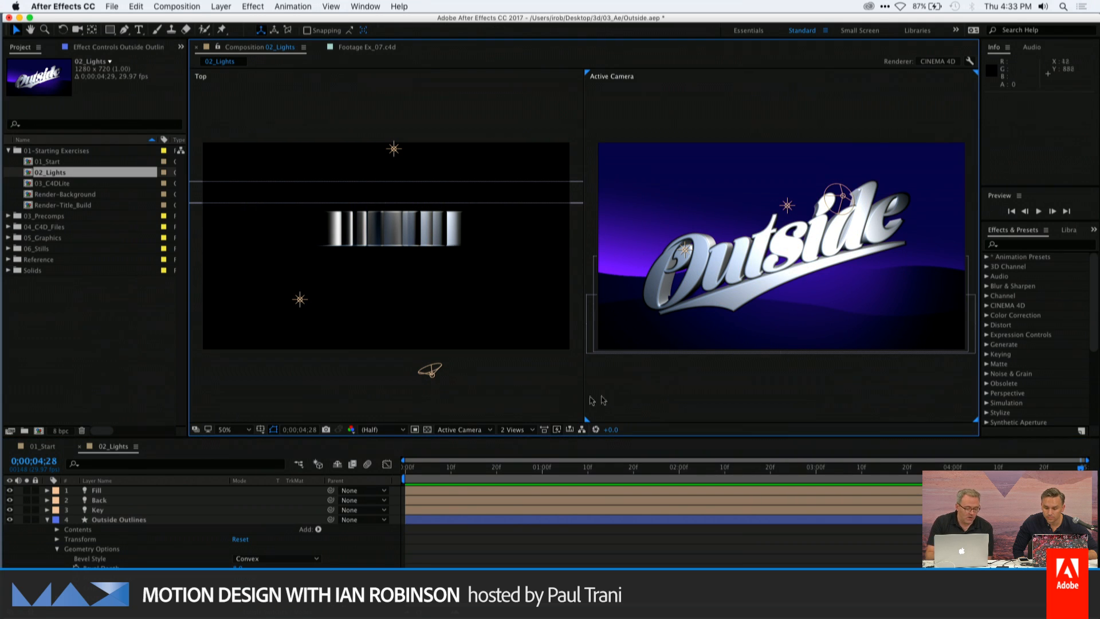
{"action": "left_click", "coordinate": [526, 430]}
{"action": "left_click", "coordinate": [524, 440]}
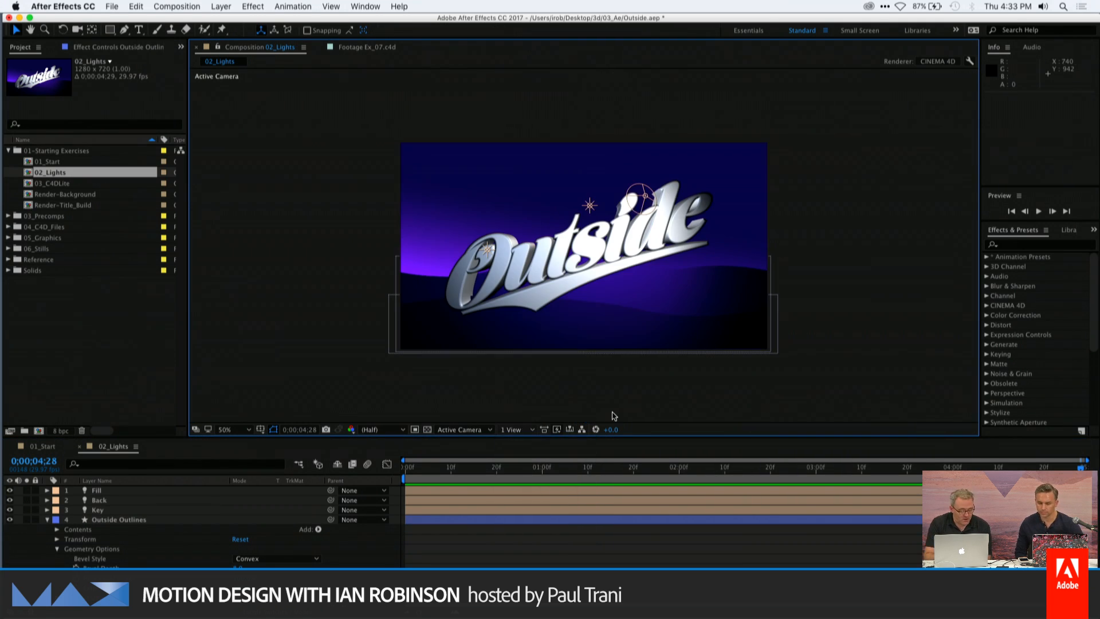
{"action": "left_click", "coordinate": [245, 430]}
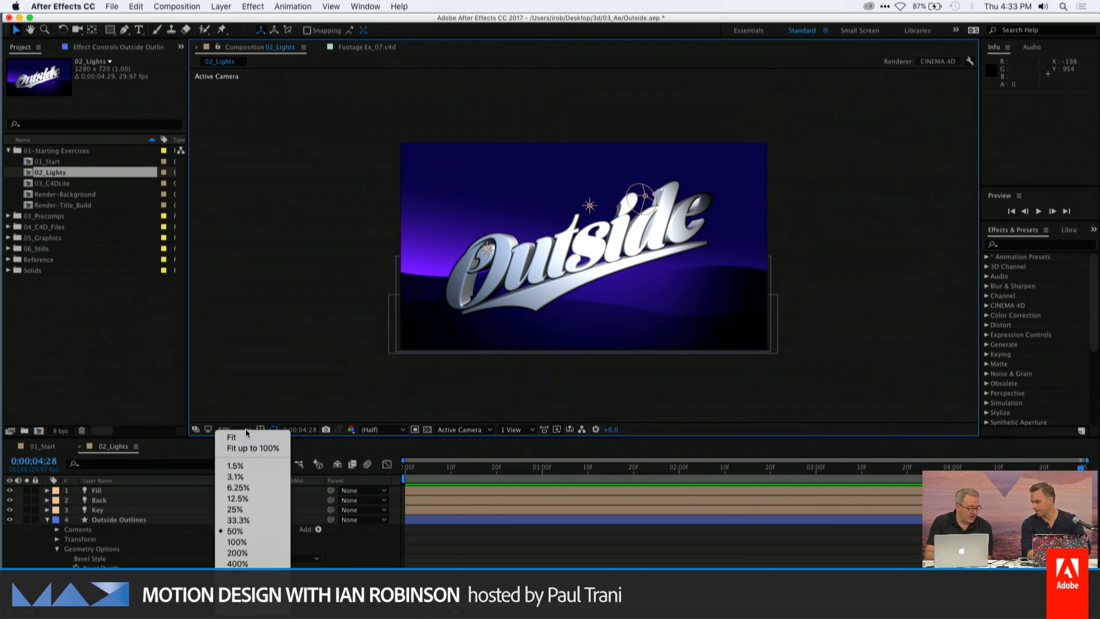
{"action": "left_click", "coordinate": [238, 553]}
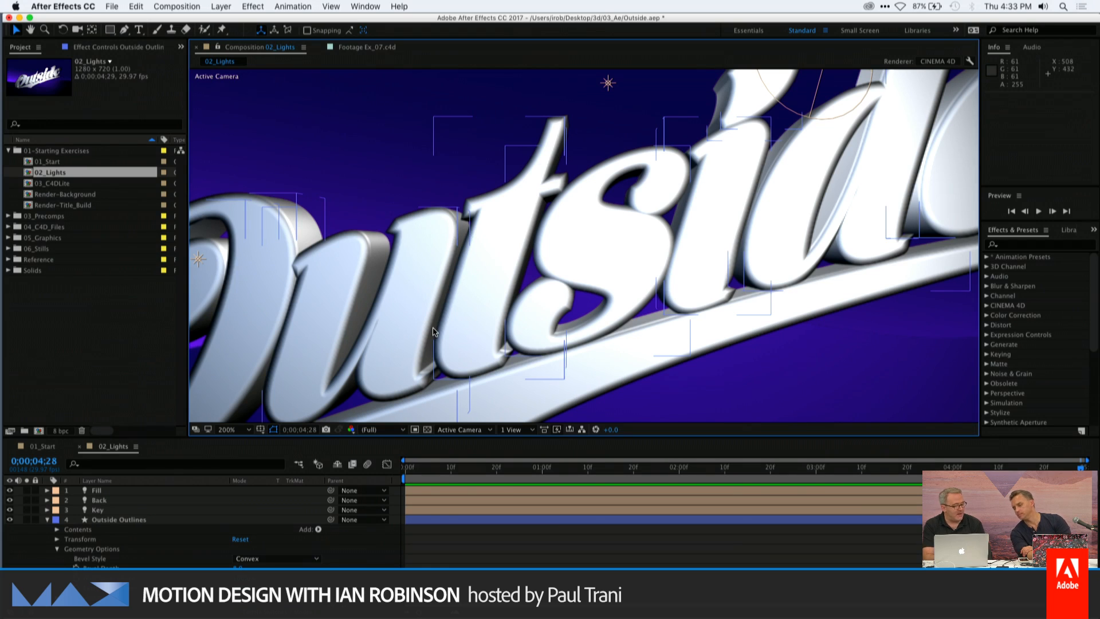
Enter a smaller Bevel Depth for the Outside Outlines layer and deselect the layer
{"action": "left_click", "coordinate": [245, 566]}
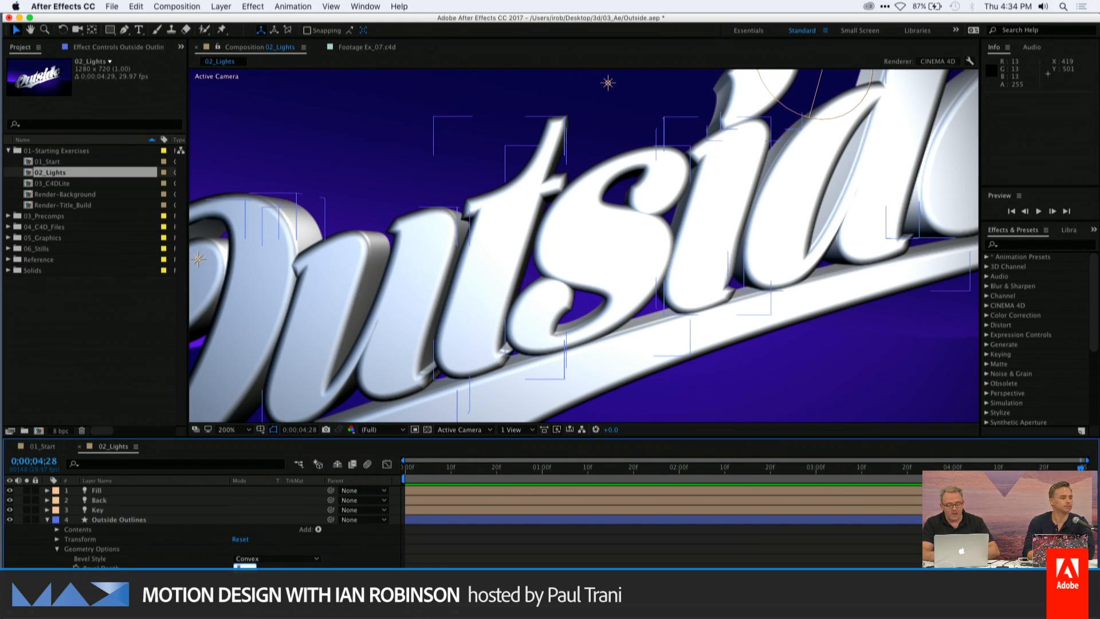
{"action": "left_click", "coordinate": [637, 383]}
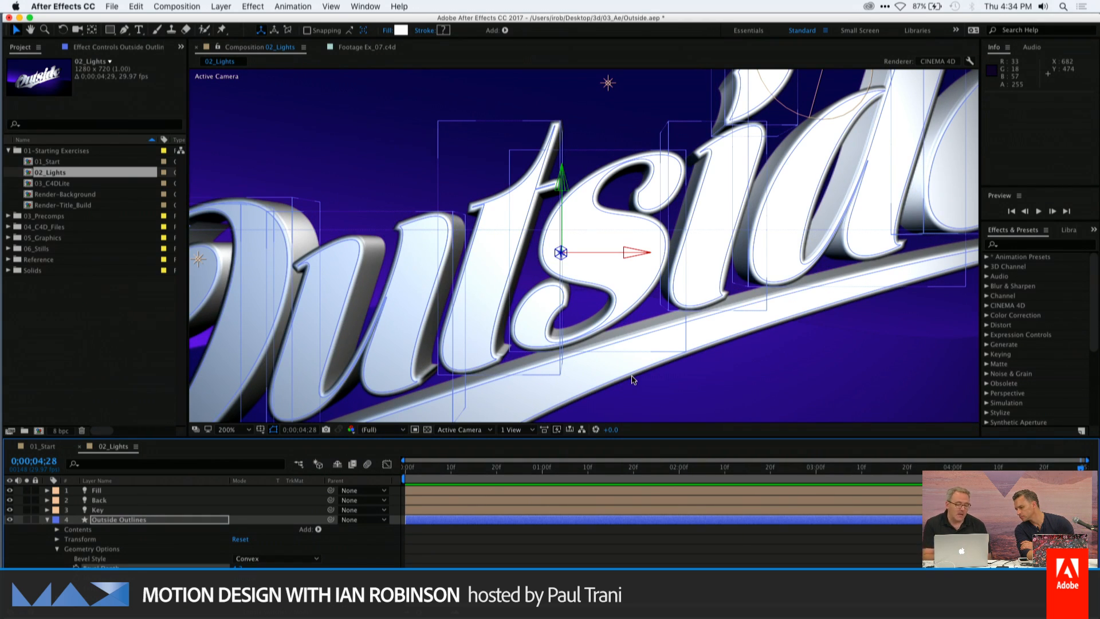
{"action": "left_click", "coordinate": [57, 566]}
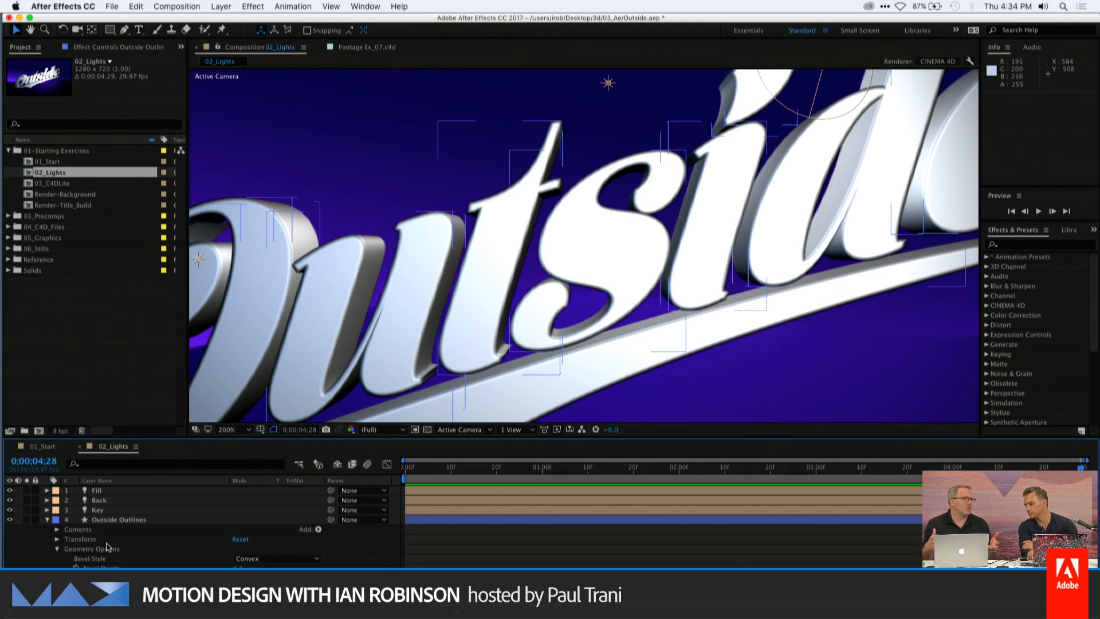
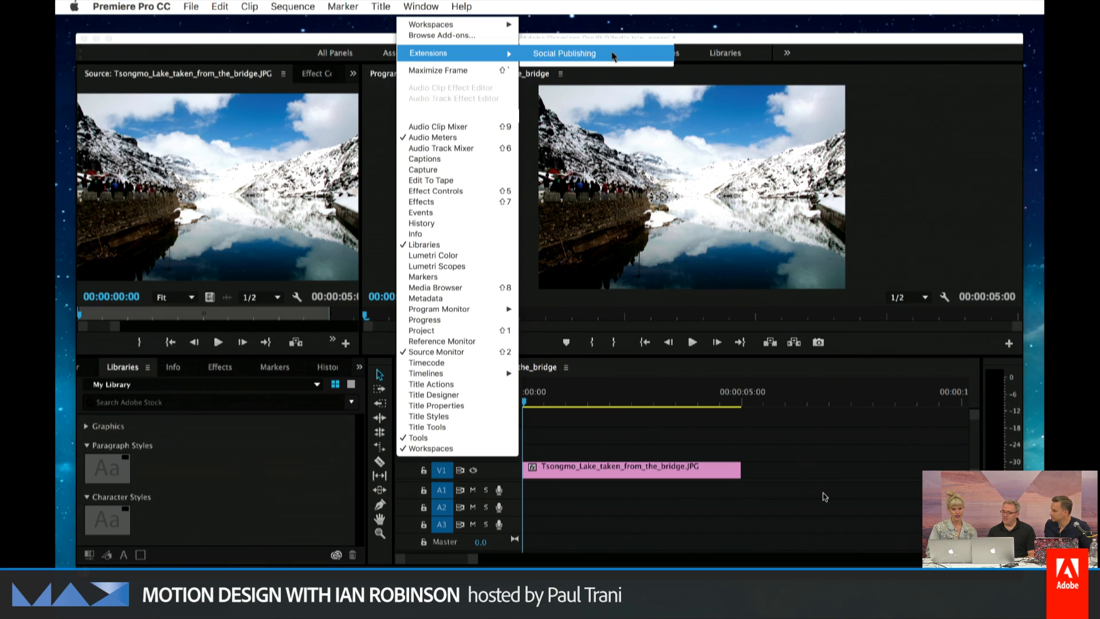
In Premiere Pro, open Social Publishing and fill in the YouTube video's rendition groups, channel, Exploring world playlist, title, description and tags
{"action": "left_click", "coordinate": [614, 56]}
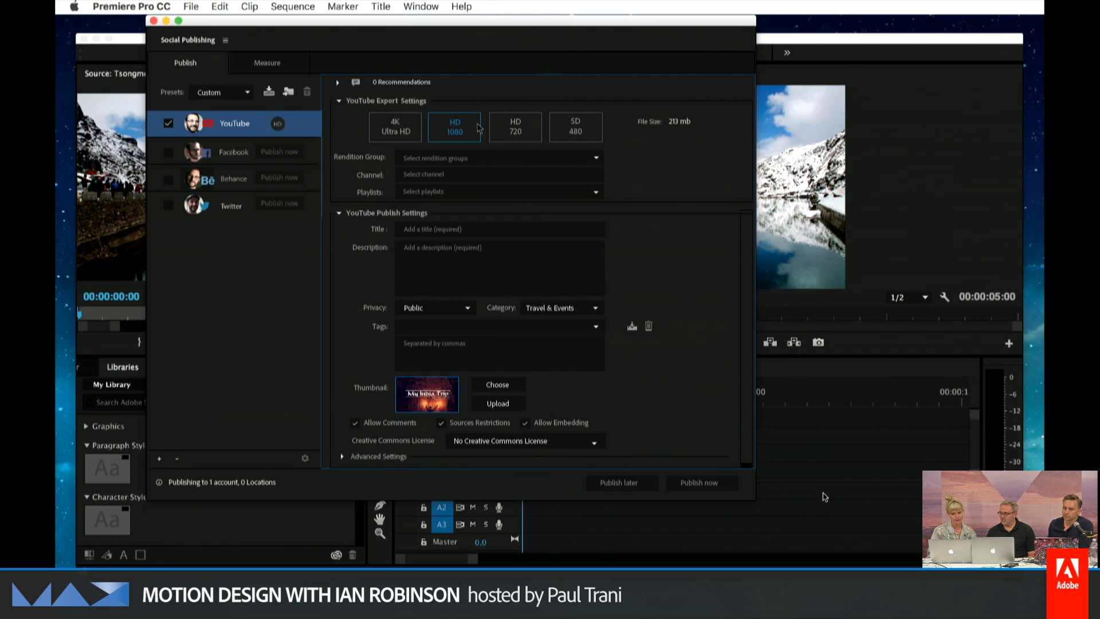
{"action": "left_click", "coordinate": [463, 157]}
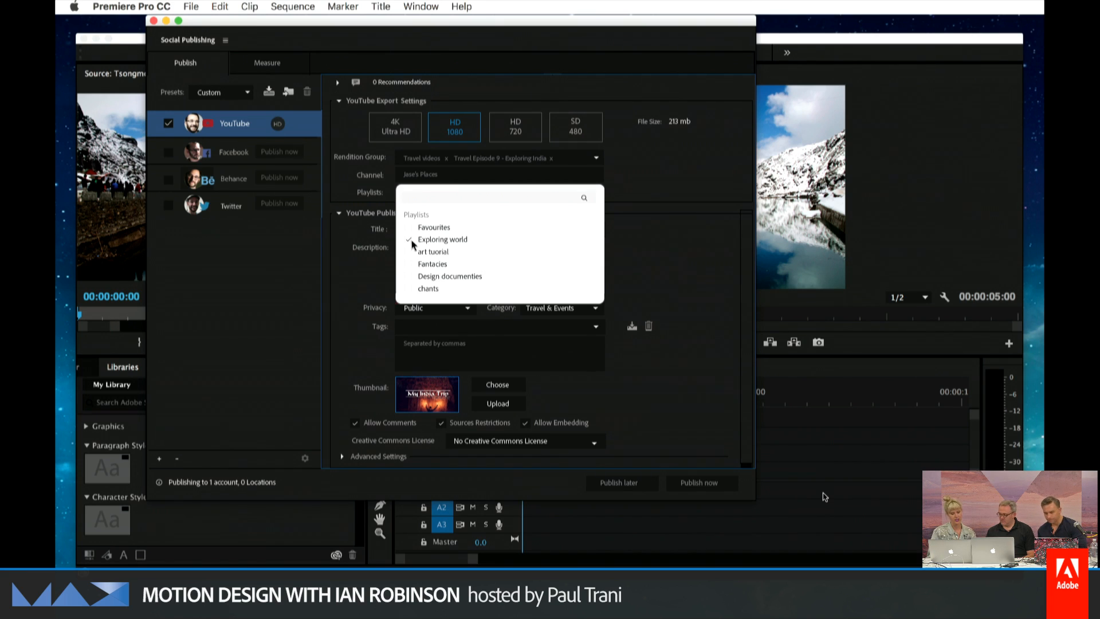
{"action": "left_click", "coordinate": [414, 229]}
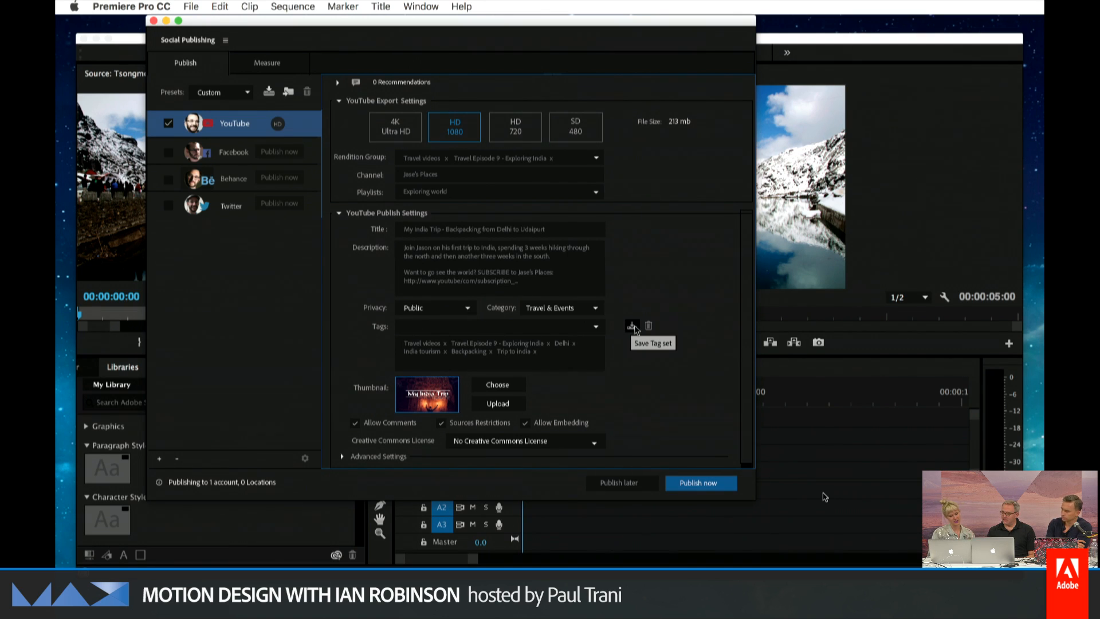
Save the YouTube video's current tags as a tag set named "Travel videos tags"
{"action": "left_click", "coordinate": [633, 326]}
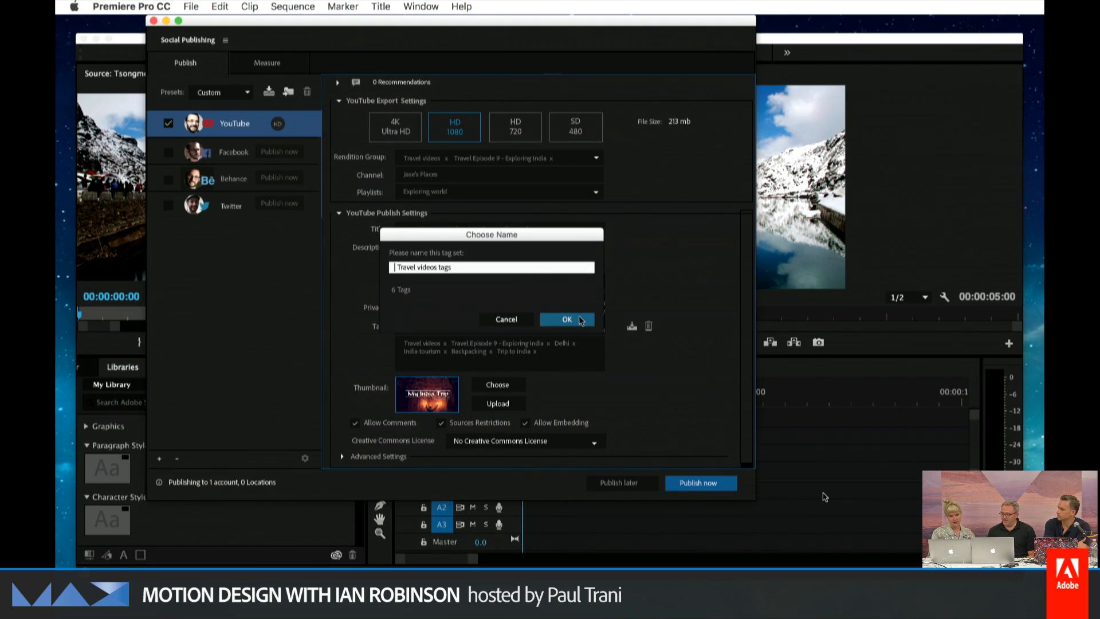
{"action": "left_click", "coordinate": [581, 320]}
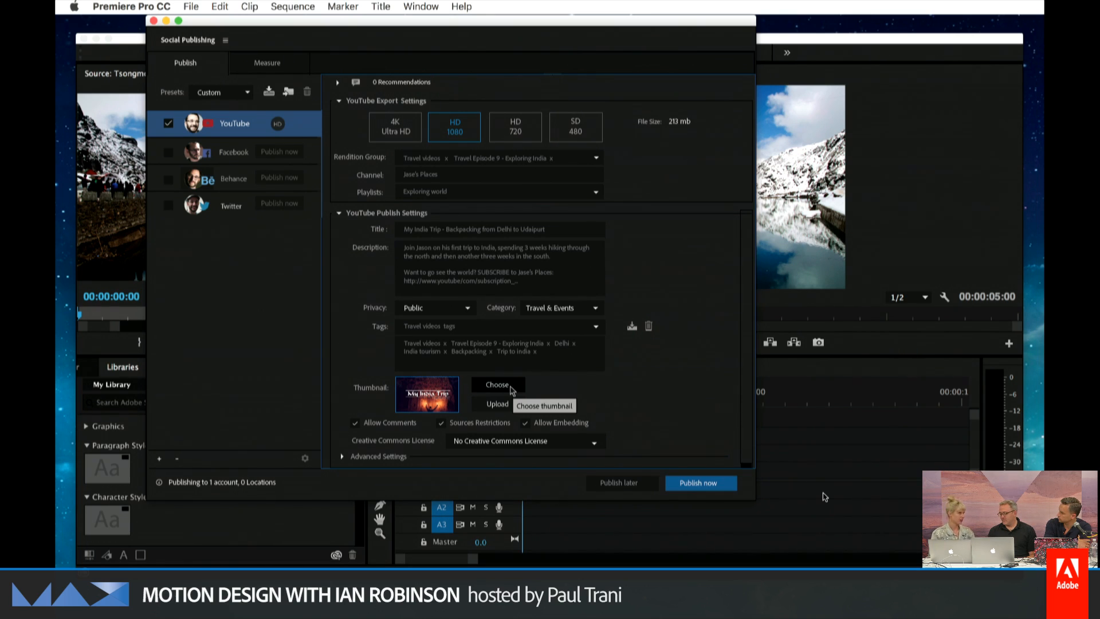
View the thumbnail frame chooser, cancel it, and publish the India trip video to YouTube immediately
{"action": "left_click", "coordinate": [512, 389]}
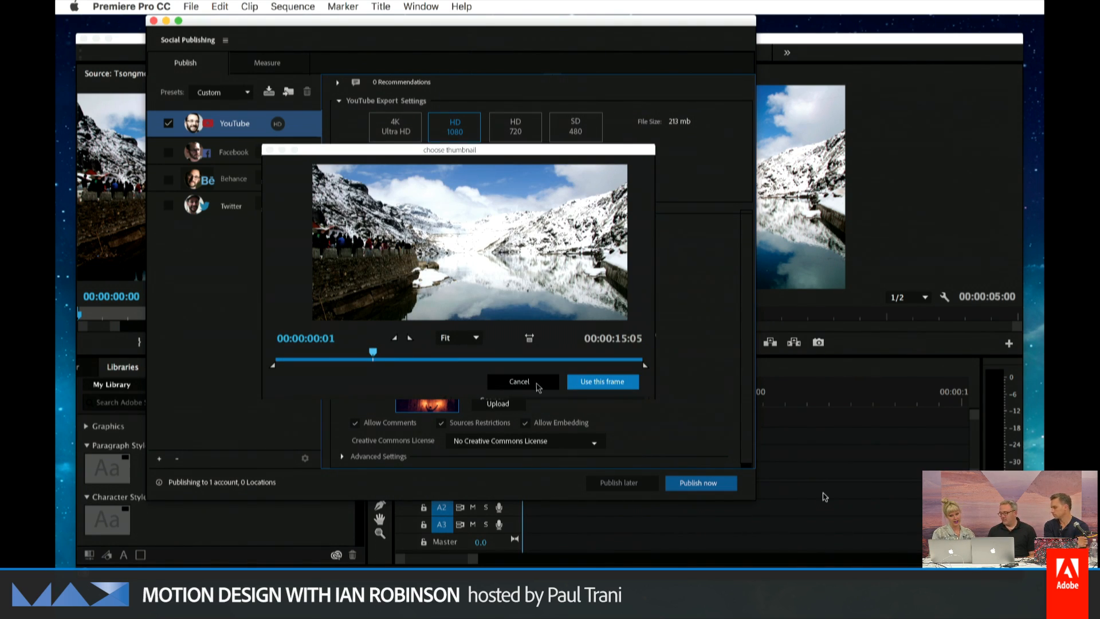
{"action": "left_click", "coordinate": [537, 384]}
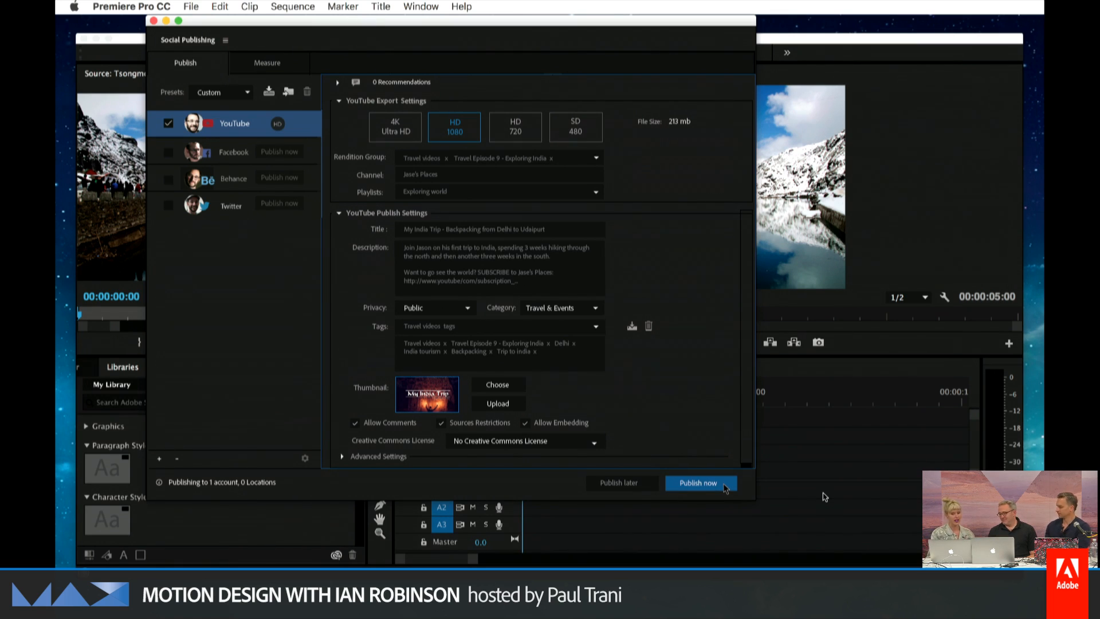
{"action": "left_click", "coordinate": [700, 483]}
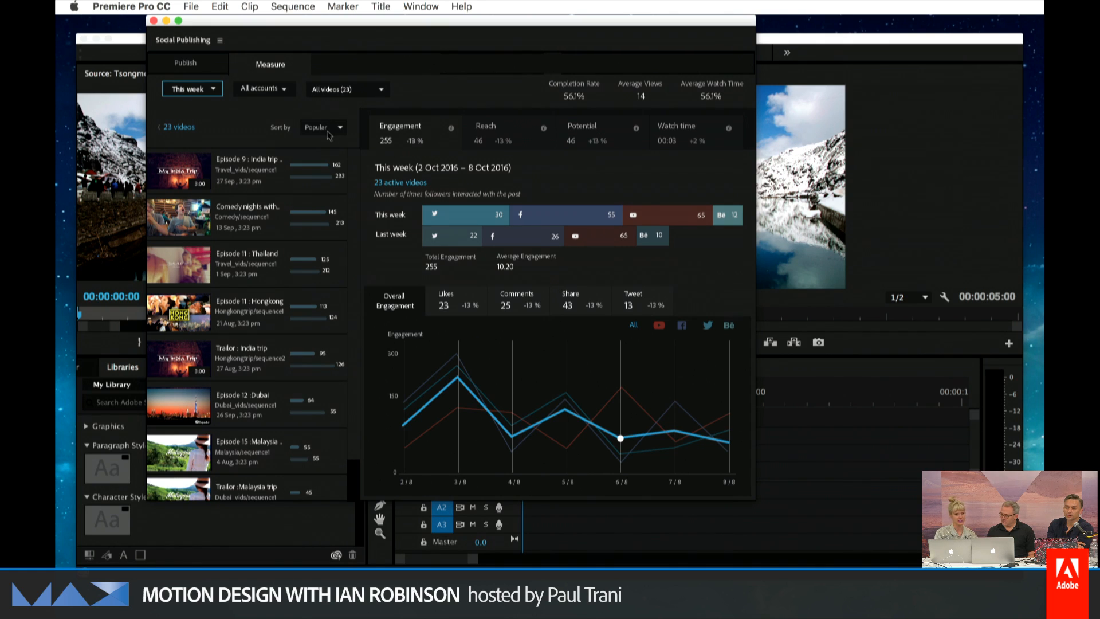
Review the sorting, date range and account filters of the Measure statistics, and list all rendition groups instead of all videos
{"action": "left_click", "coordinate": [329, 133]}
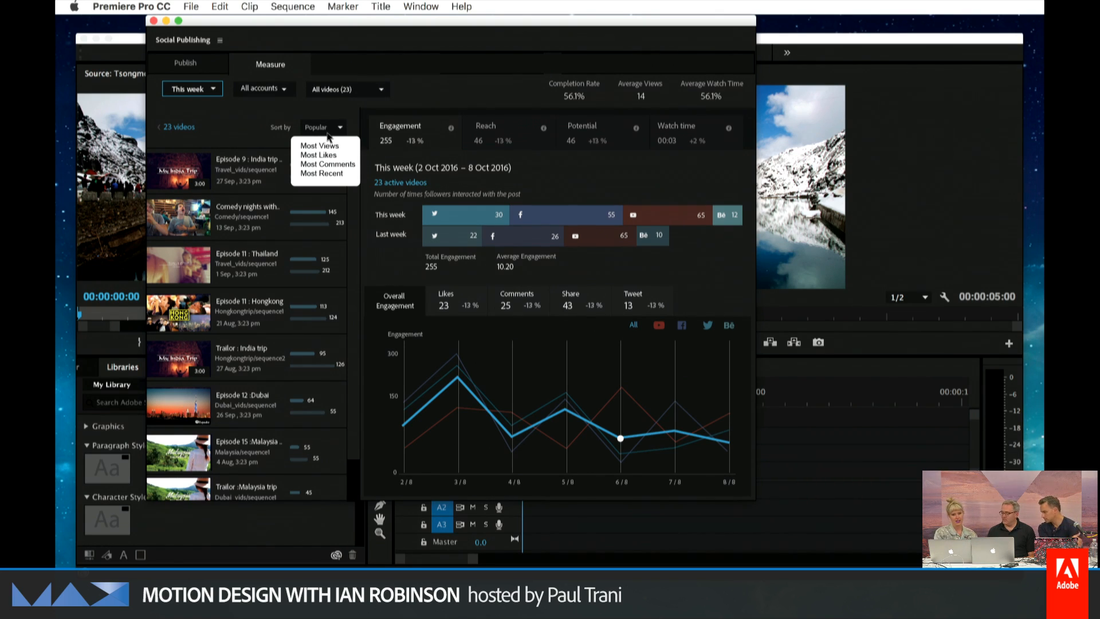
{"action": "left_click", "coordinate": [204, 92]}
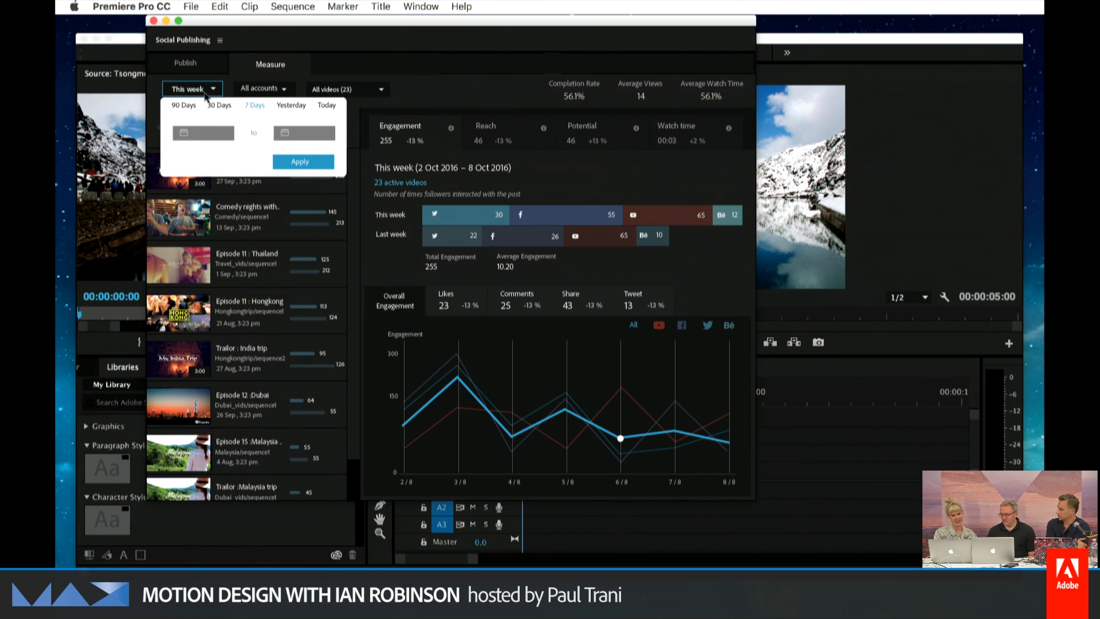
{"action": "left_click", "coordinate": [261, 88]}
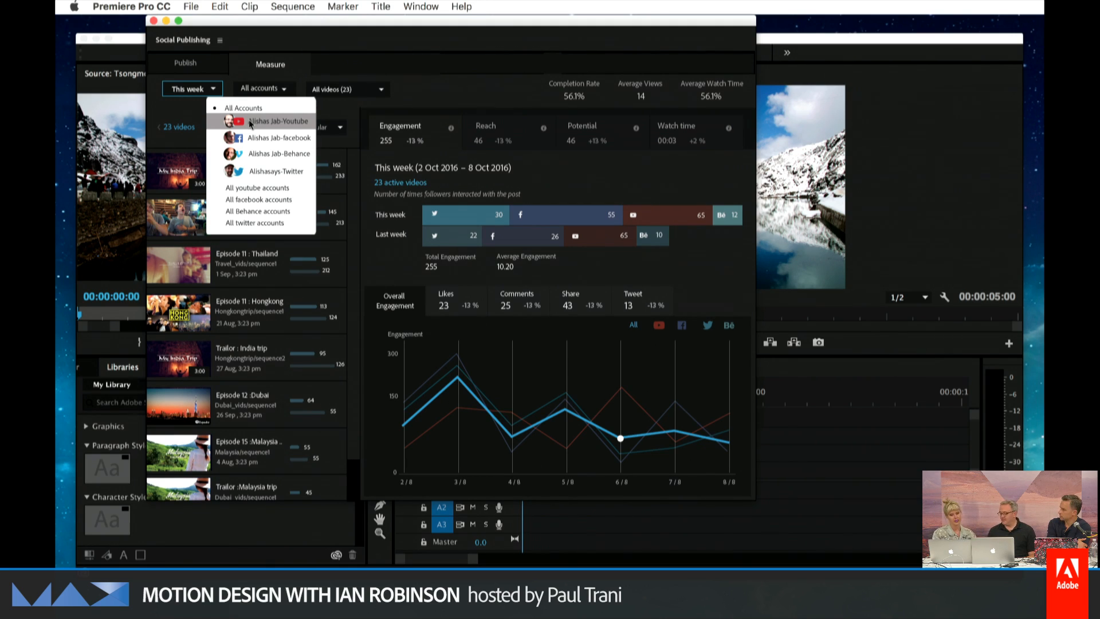
{"action": "left_click", "coordinate": [347, 89]}
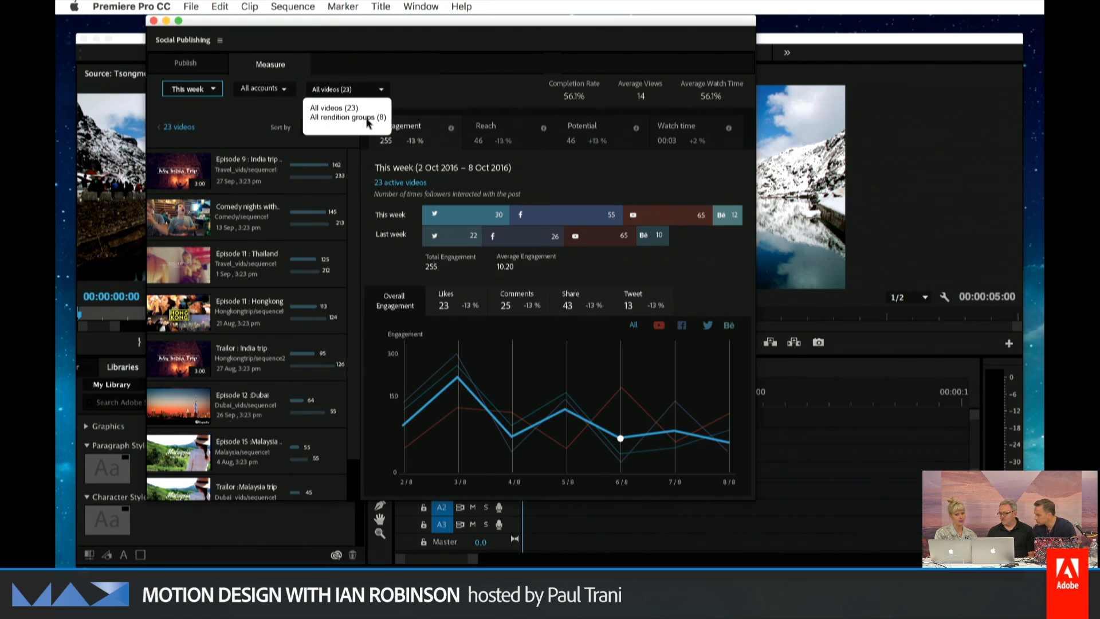
{"action": "left_click", "coordinate": [369, 119]}
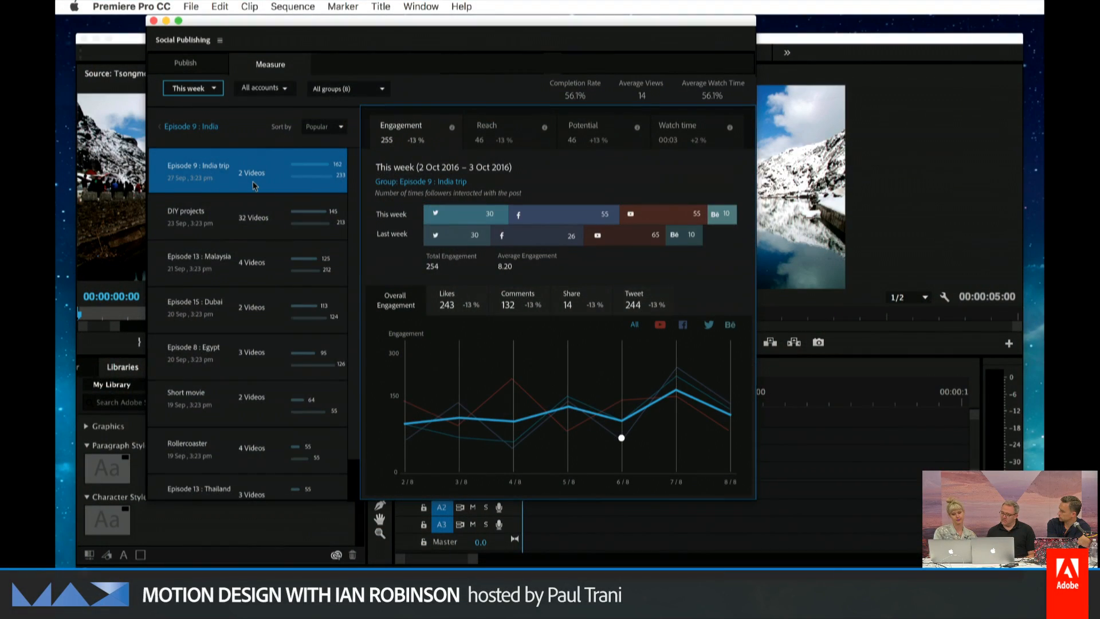
Open the Episode 9 : India trip group and compare the engagement statistics of its episode and trailer videos
{"action": "left_click", "coordinate": [254, 185]}
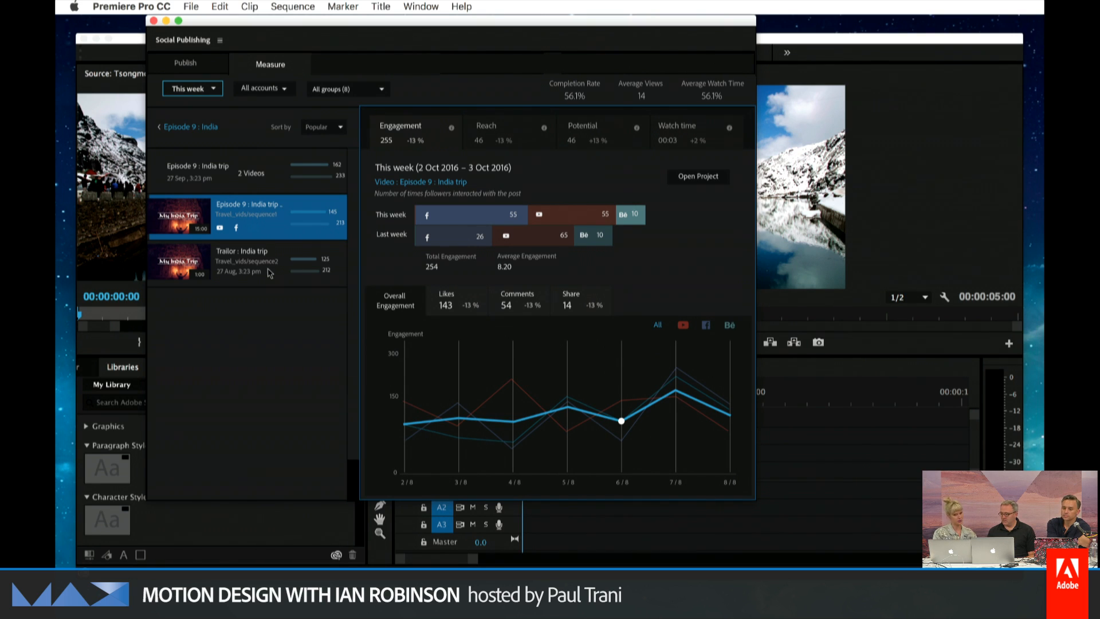
{"action": "left_click", "coordinate": [269, 273]}
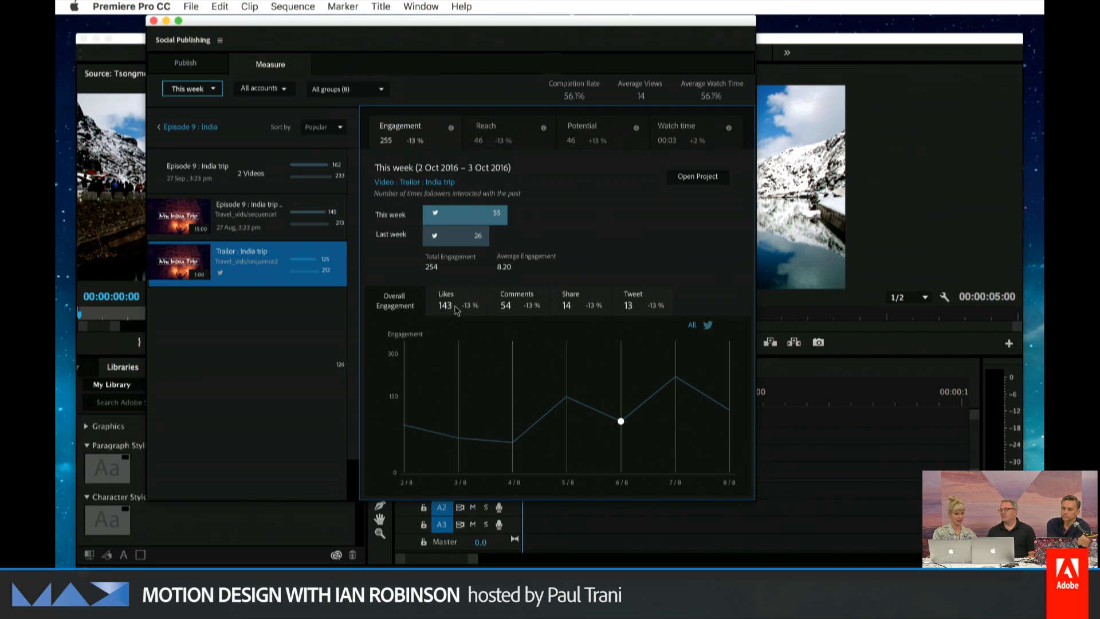
{"action": "left_click", "coordinate": [255, 185]}
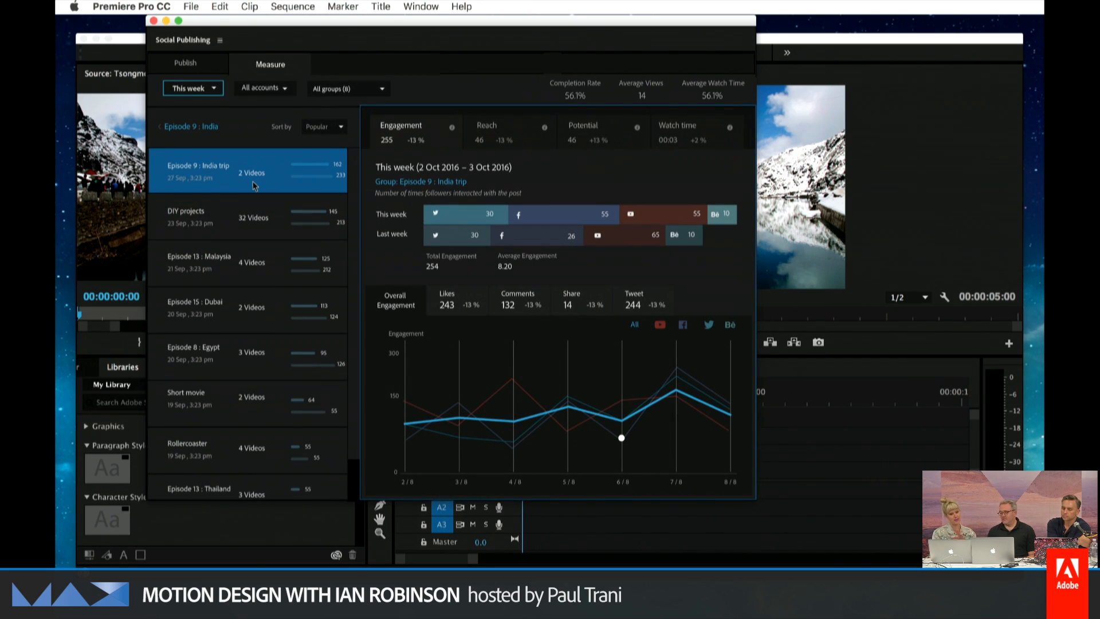
{"action": "left_click", "coordinate": [254, 183]}
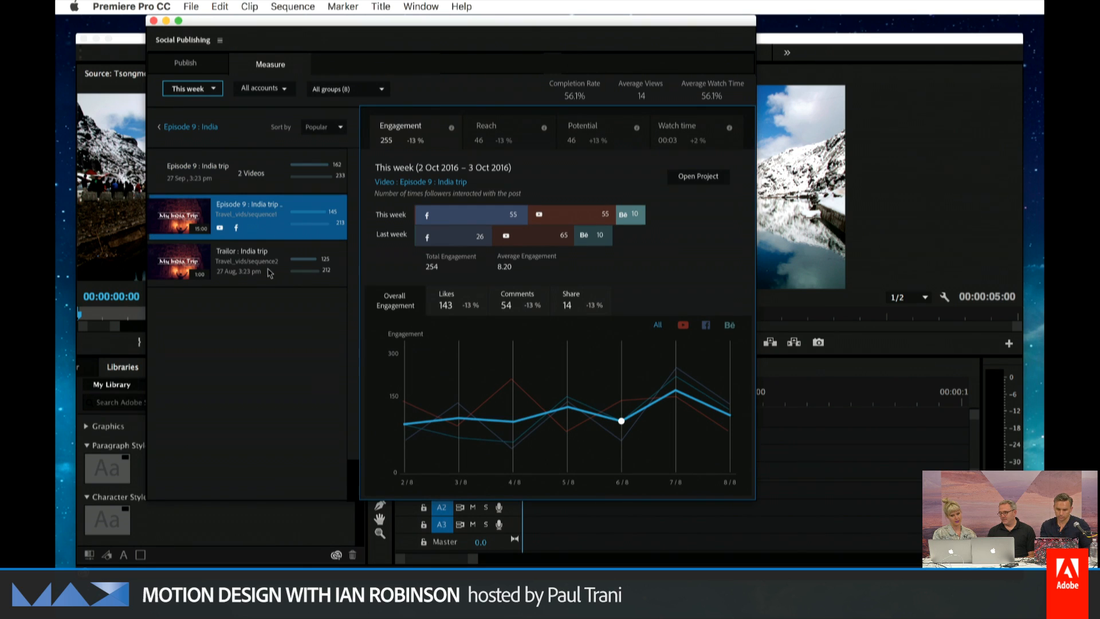
{"action": "left_click", "coordinate": [269, 274]}
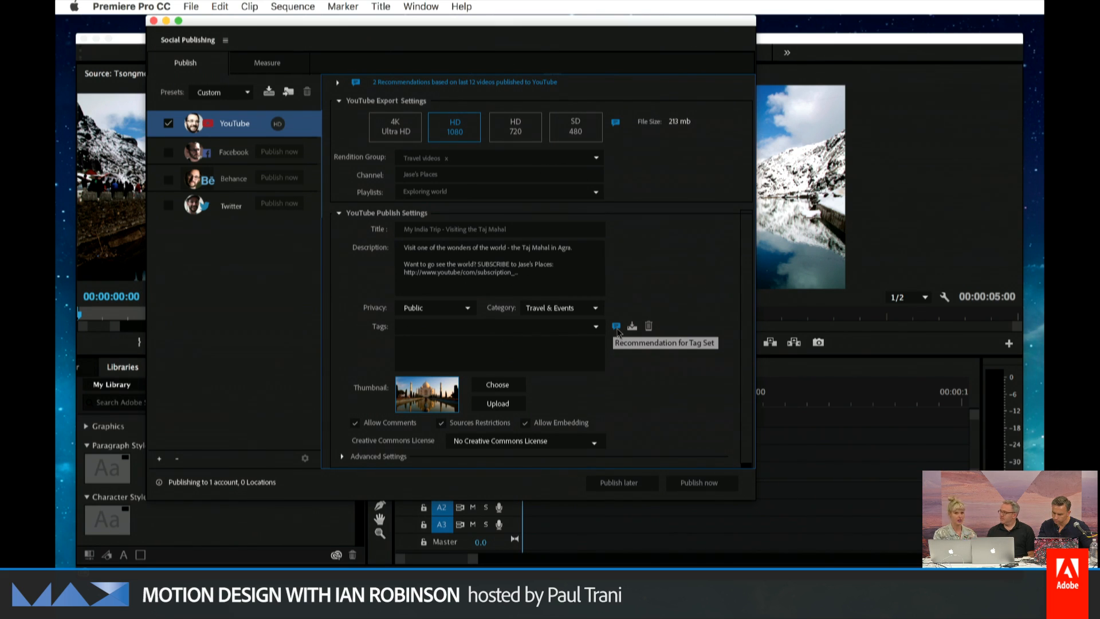
Apply all the recommended keywords as tags for the "My India Trip - Visiting the Taj Mahal" video
{"action": "left_click", "coordinate": [617, 328]}
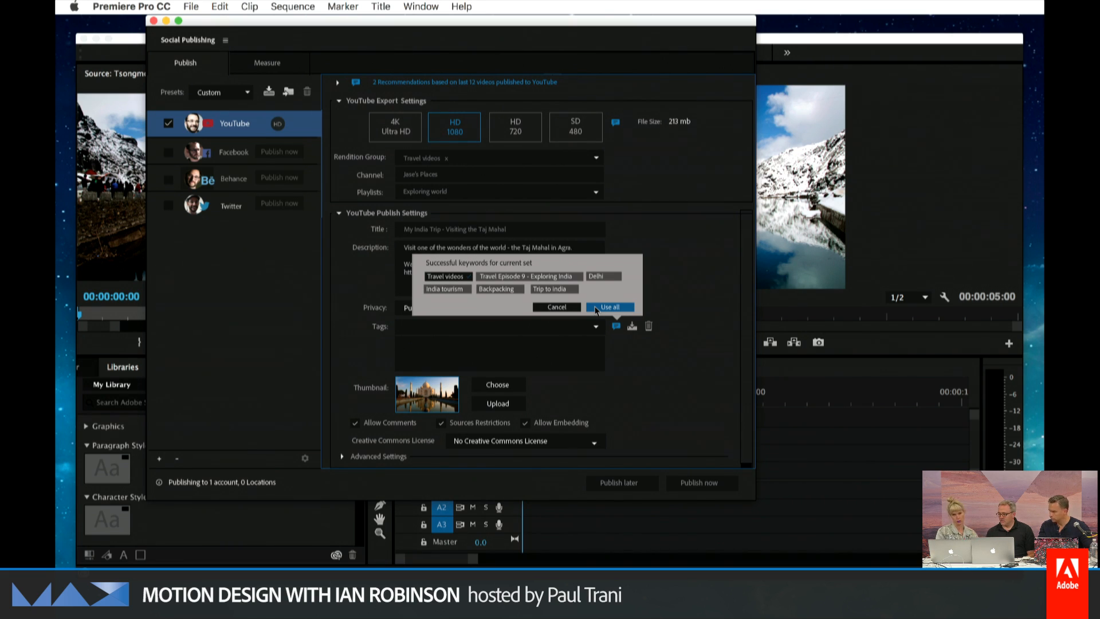
{"action": "left_click", "coordinate": [599, 308]}
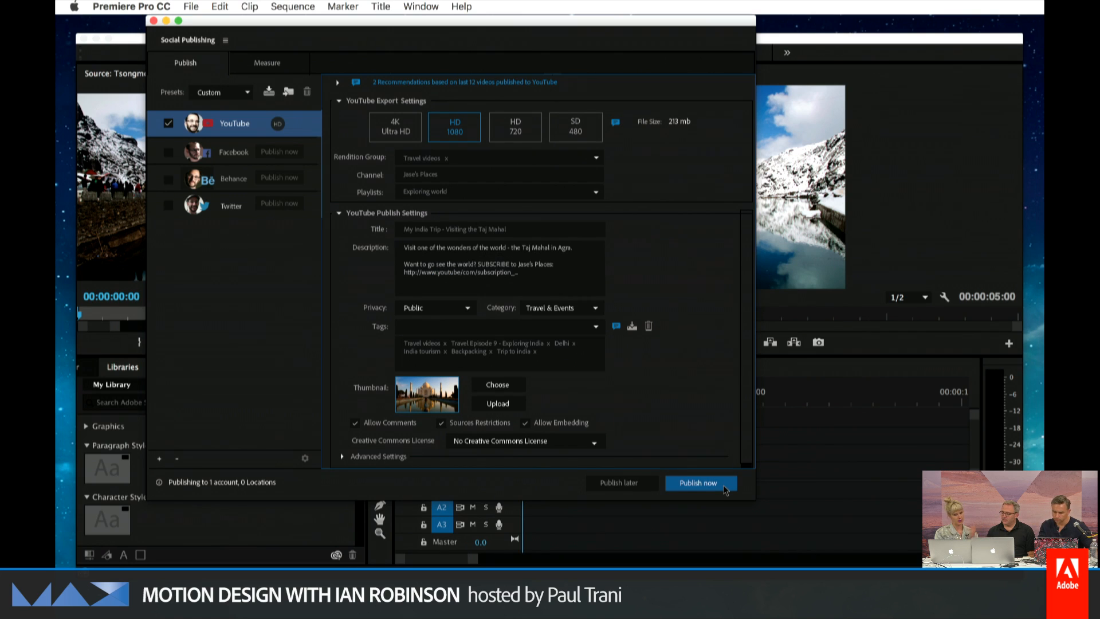
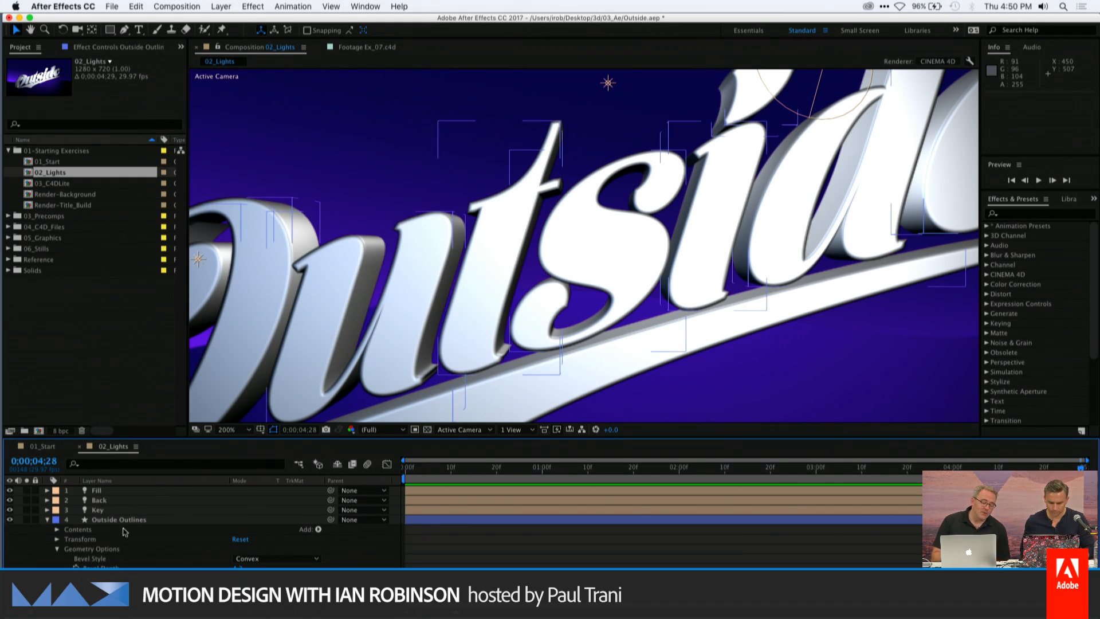
{"action": "left_click", "coordinate": [221, 6]}
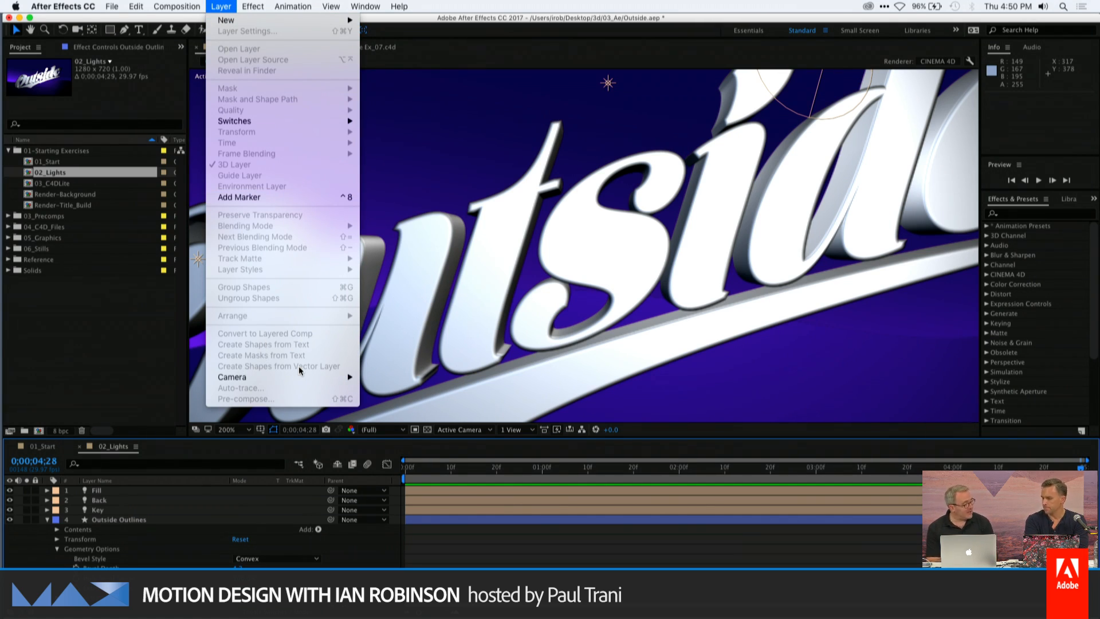
{"action": "key", "text": "Escape"}
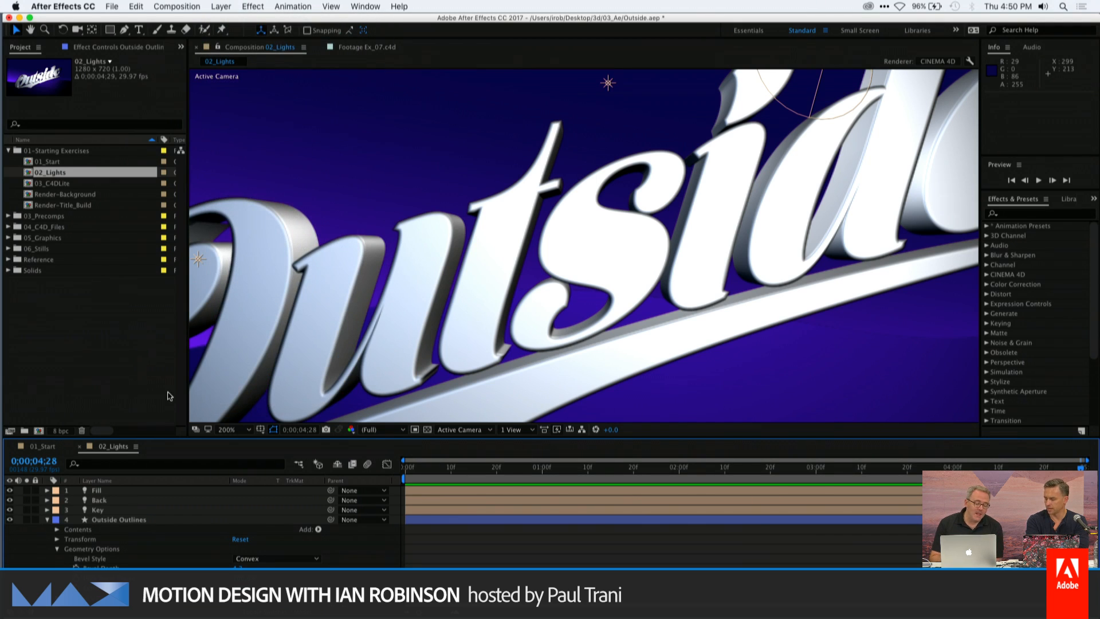
Examine the Outside Outlines layer's geometry options and the front, bevel and side material properties available to add to it
{"action": "left_click", "coordinate": [120, 520]}
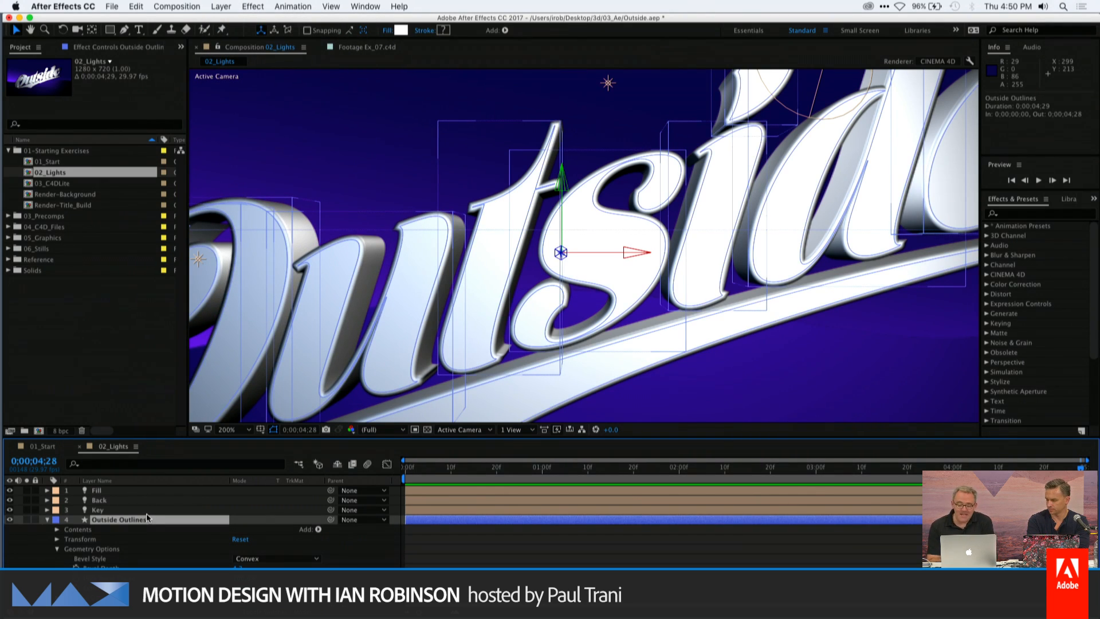
{"action": "scroll", "coordinate": [147, 518], "scroll_direction": "down", "scroll_amount": 1}
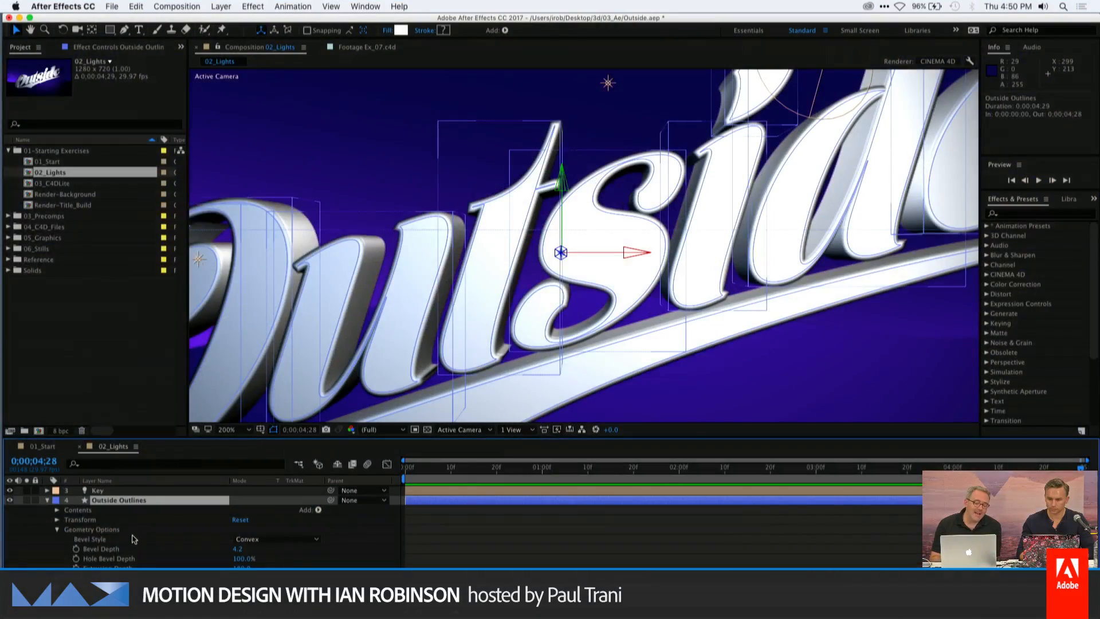
{"action": "scroll", "coordinate": [134, 538], "scroll_direction": "up", "scroll_amount": 1}
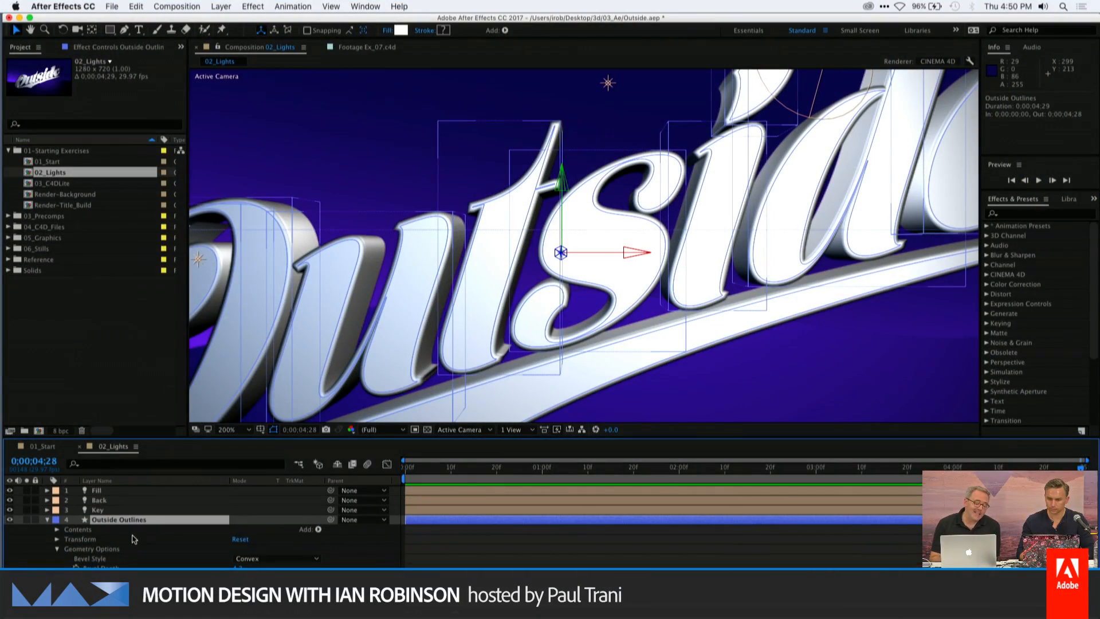
{"action": "left_click", "coordinate": [101, 501]}
{"action": "left_click", "coordinate": [96, 491]}
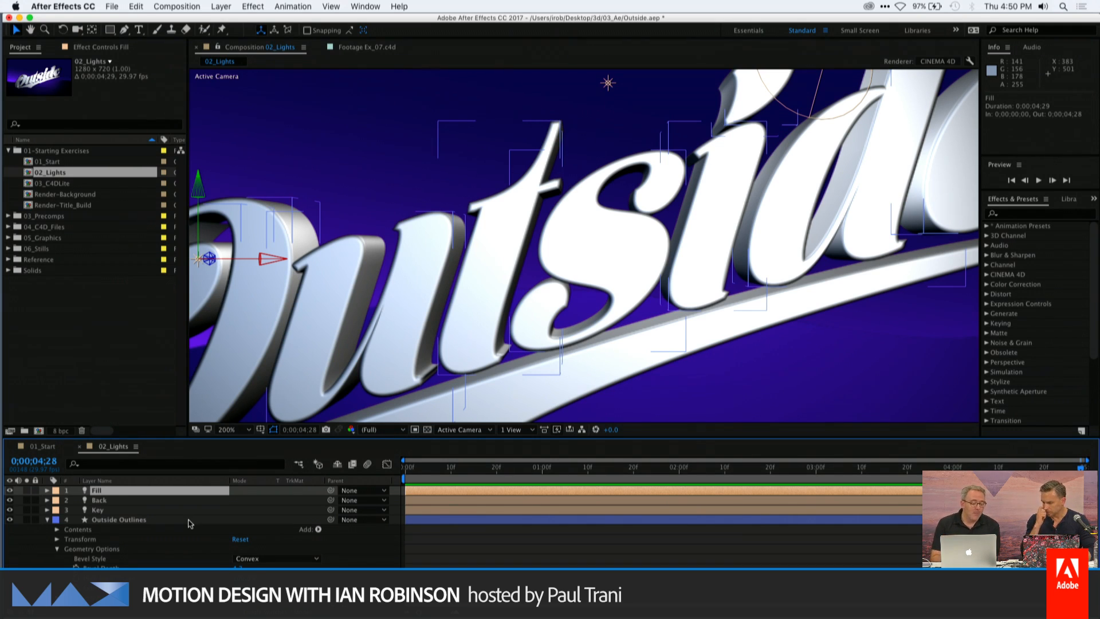
{"action": "left_click", "coordinate": [319, 530]}
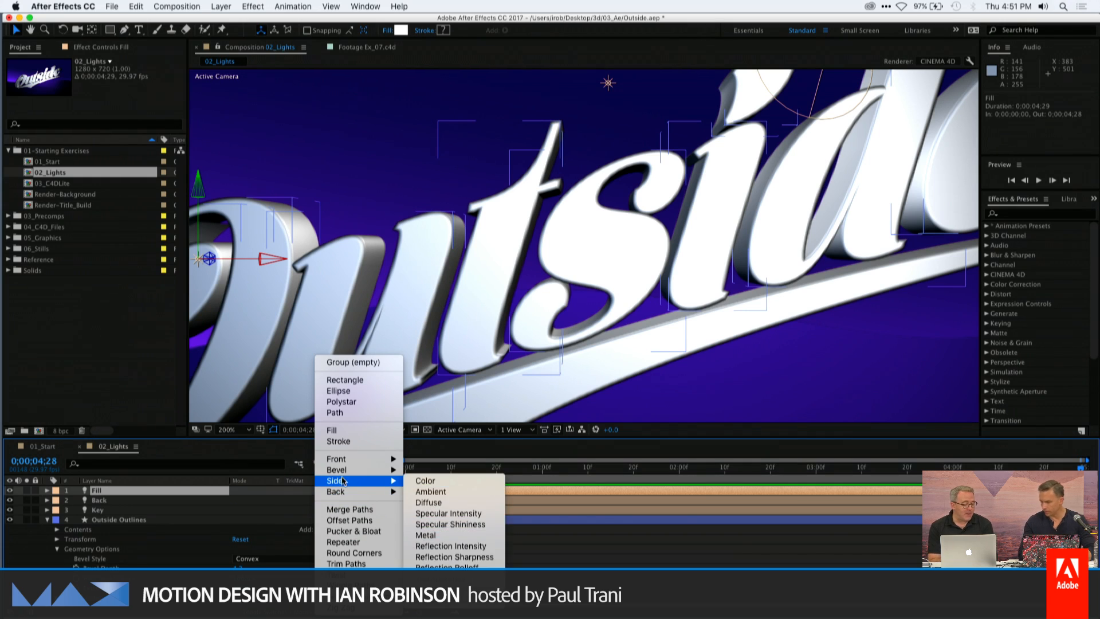
{"action": "mouse_move", "coordinate": [342, 462]}
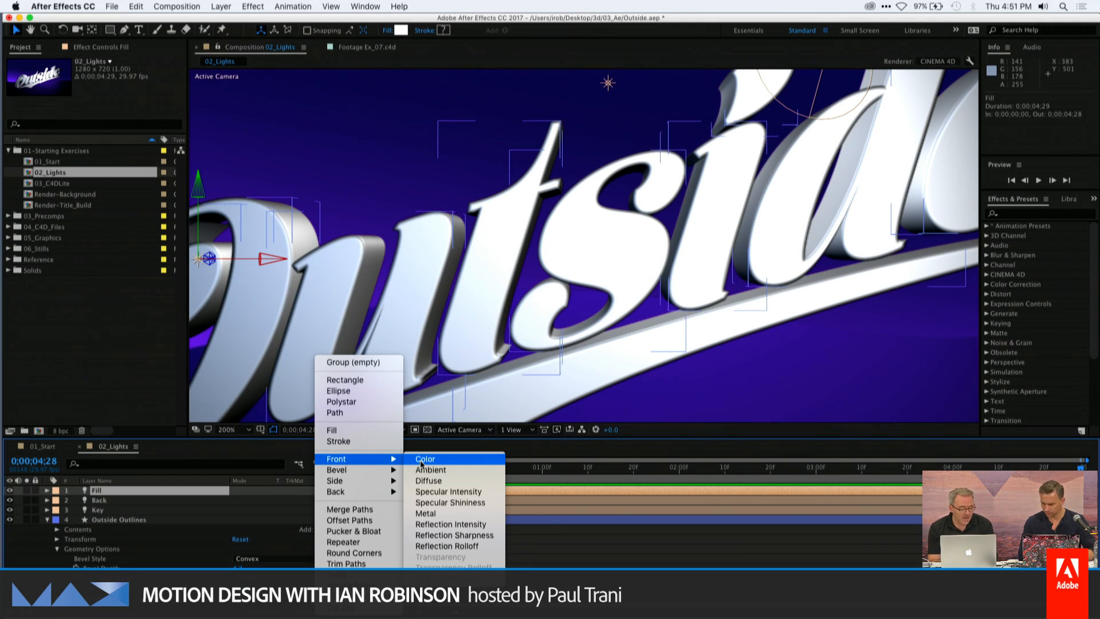
{"action": "mouse_move", "coordinate": [373, 489]}
{"action": "mouse_move", "coordinate": [372, 470]}
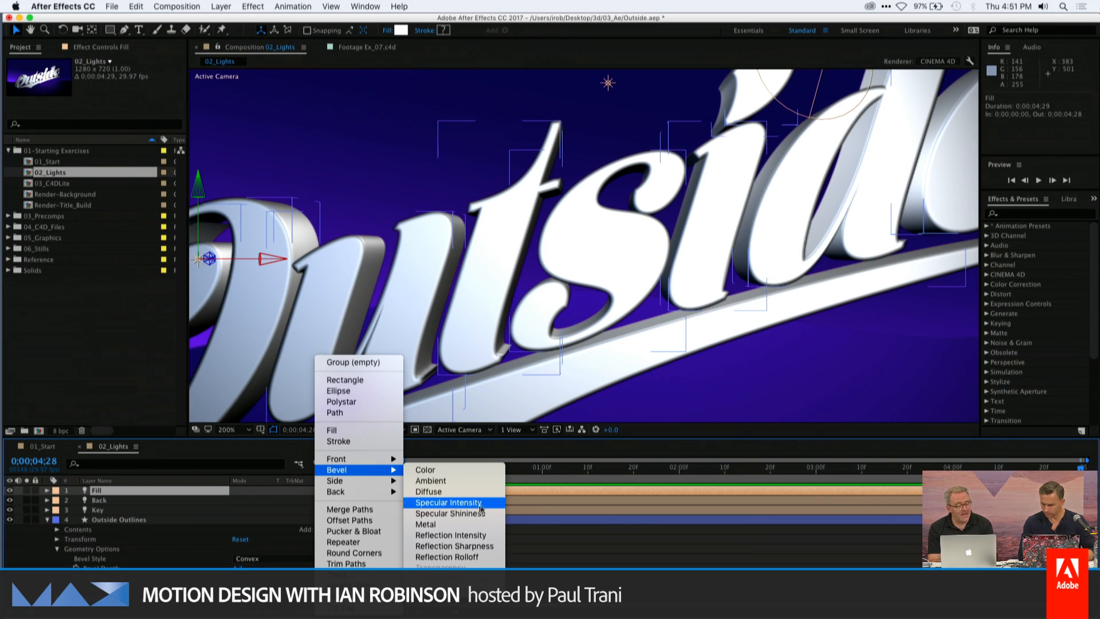
{"action": "left_click", "coordinate": [133, 549]}
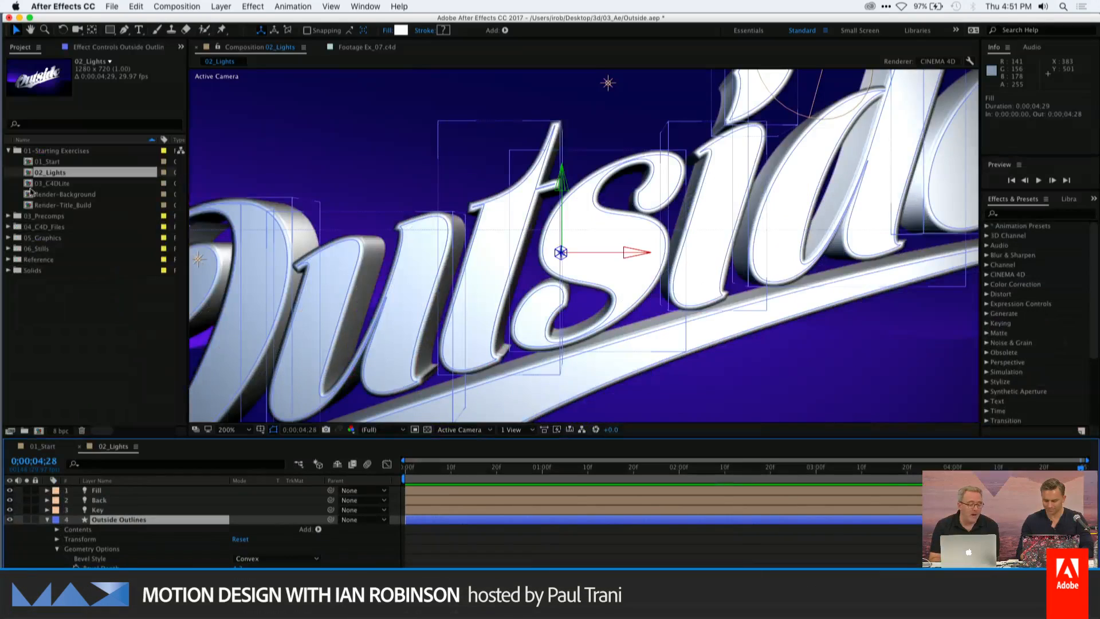
Open the Render-Title_Build composition and move the current time to 0;00;01;02
{"action": "left_click", "coordinate": [31, 194]}
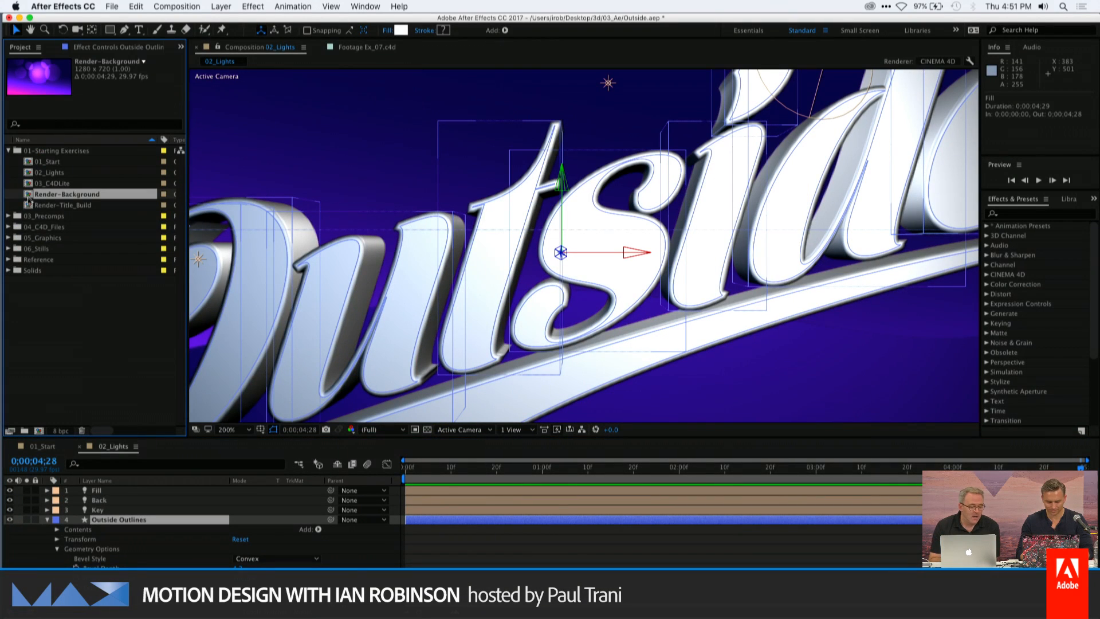
{"action": "left_click", "coordinate": [27, 204]}
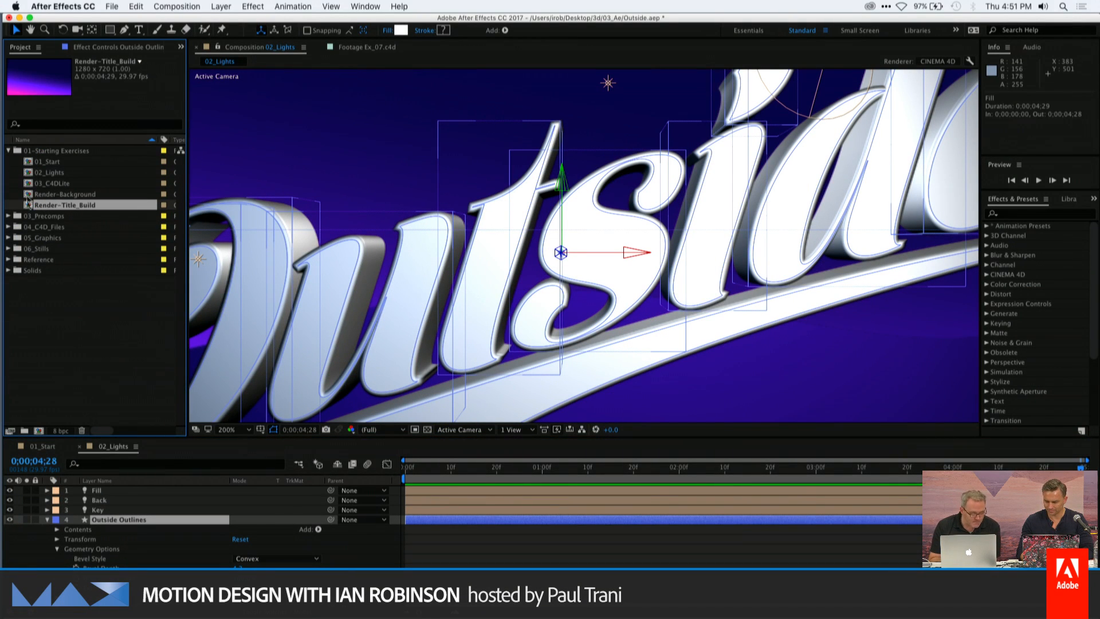
{"action": "double_click", "coordinate": [30, 205]}
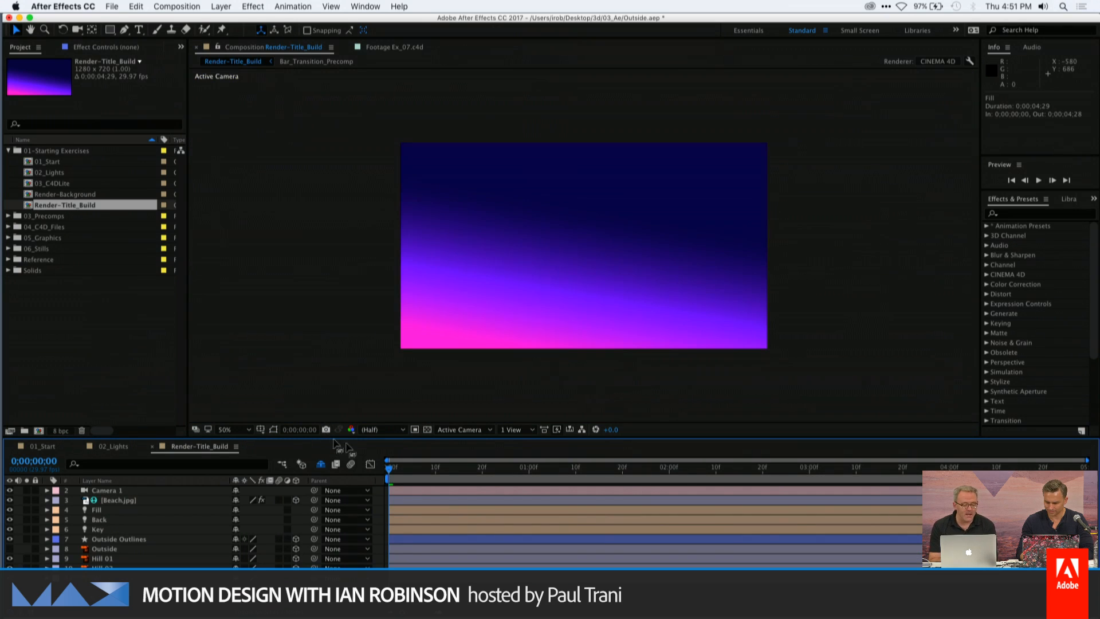
{"action": "left_click_drag", "start_coordinate": [394, 468], "coordinate": [538, 472]}
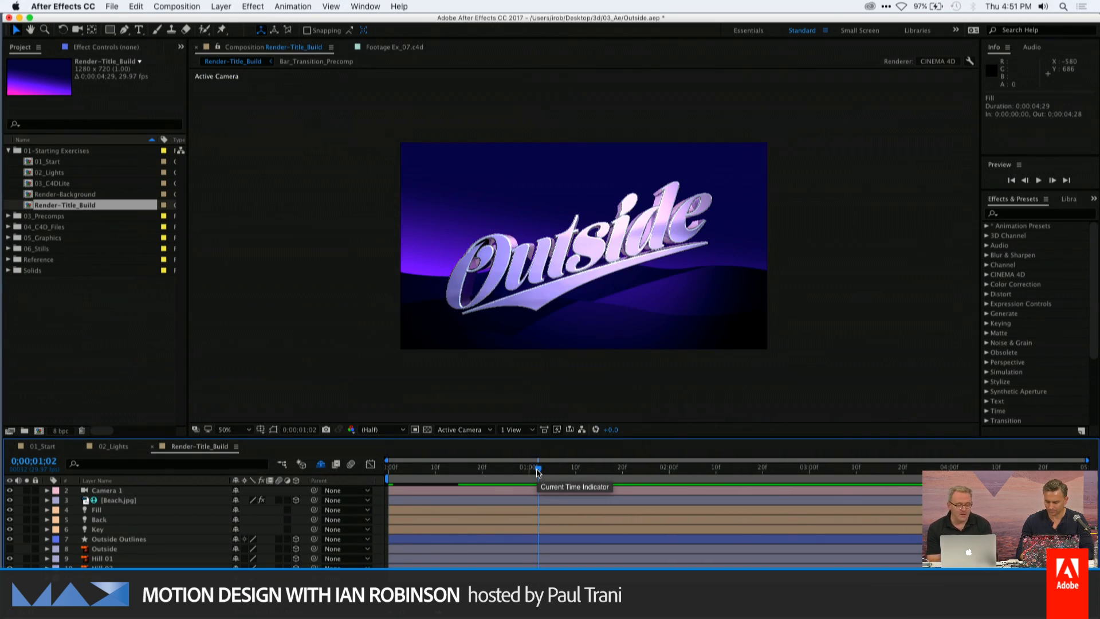
Expand the Outside Outlines geometry options and contents in Render-Title_Build, and review the material property categories available to add
{"action": "left_click", "coordinate": [105, 540]}
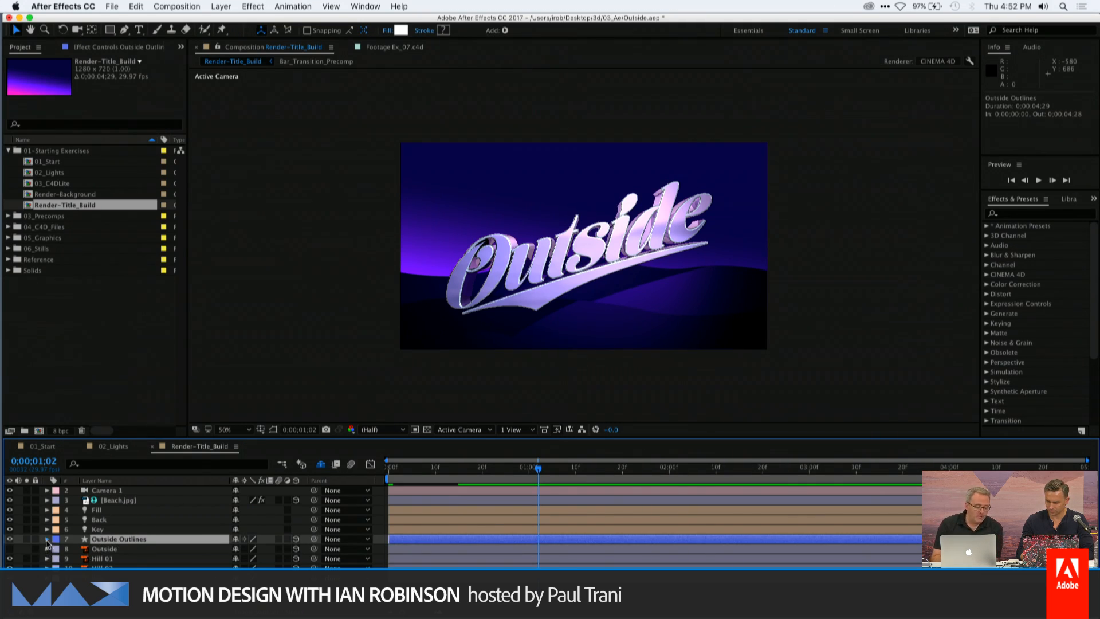
{"action": "left_click", "coordinate": [47, 539]}
{"action": "left_click", "coordinate": [57, 509]}
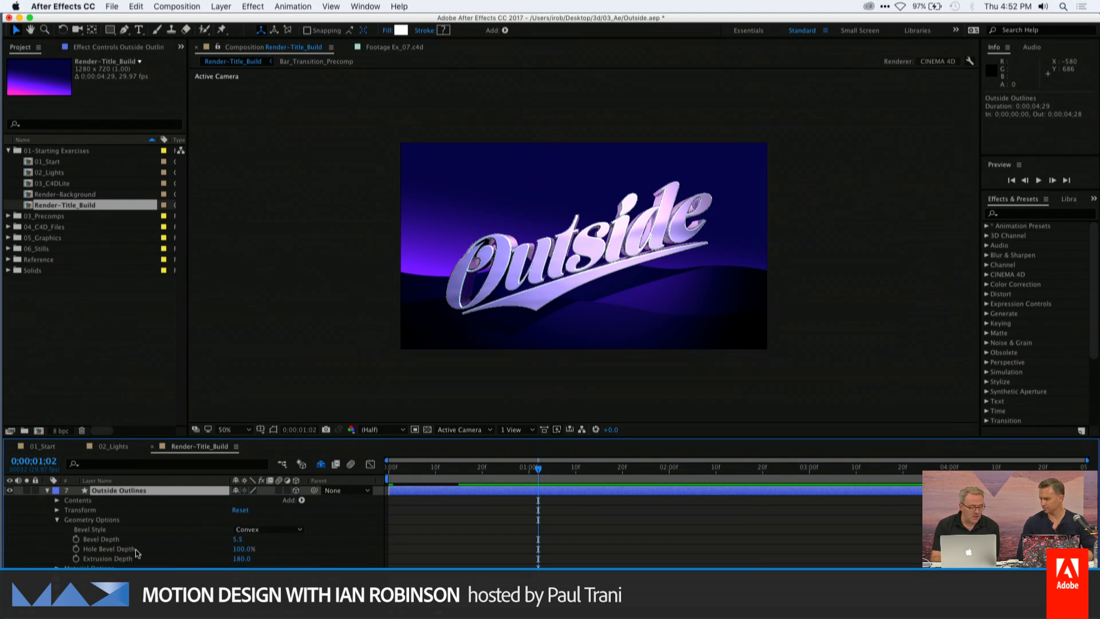
{"action": "left_click", "coordinate": [57, 500]}
{"action": "left_click", "coordinate": [195, 491]}
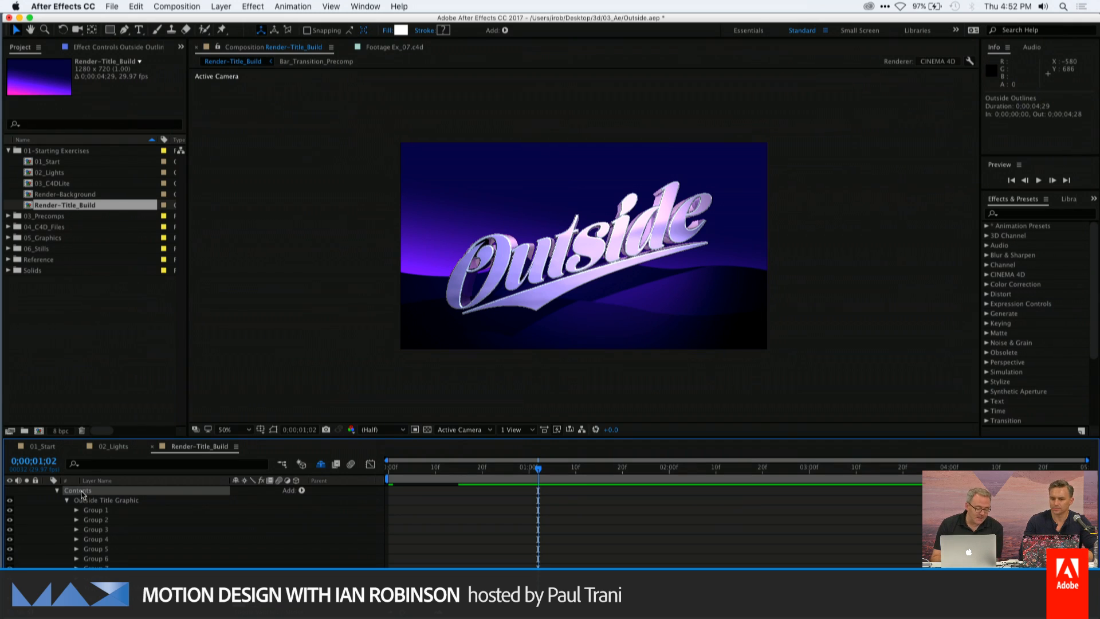
{"action": "left_click", "coordinate": [301, 491]}
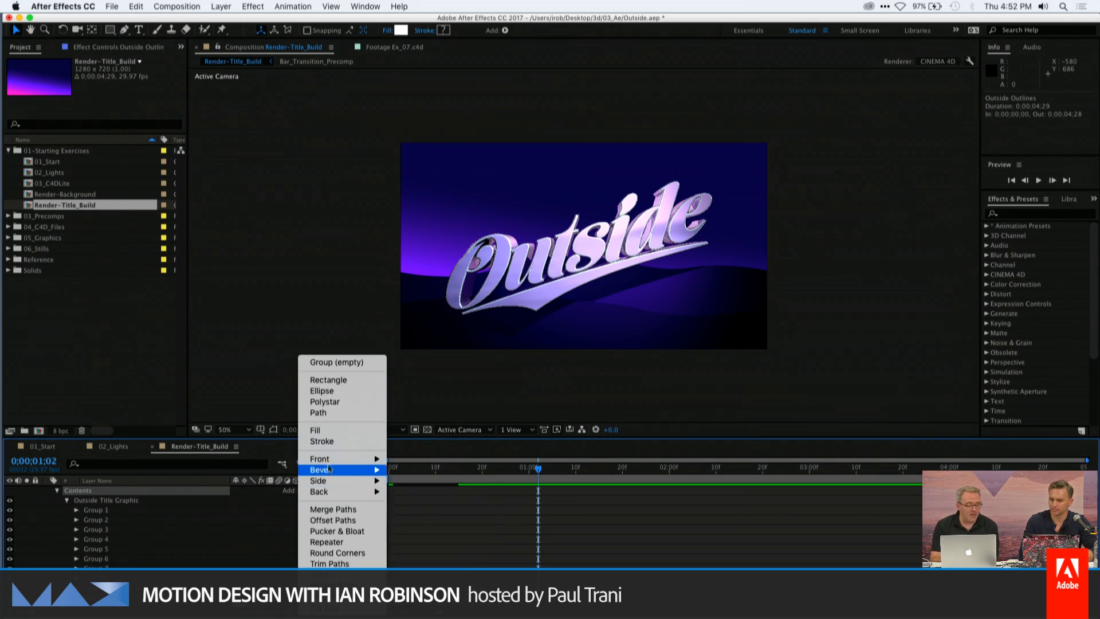
{"action": "mouse_move", "coordinate": [328, 460]}
{"action": "left_click", "coordinate": [200, 538]}
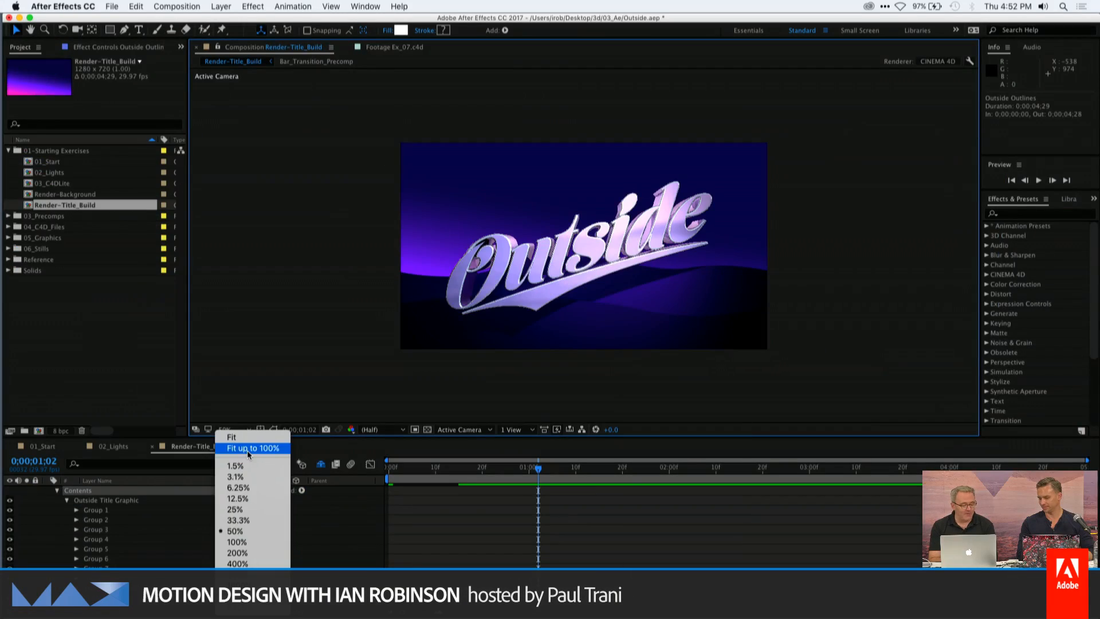
Fit the title composition to the viewer at full resolution and look through the groups and material options of Outside Title Graphic
{"action": "left_click", "coordinate": [393, 468]}
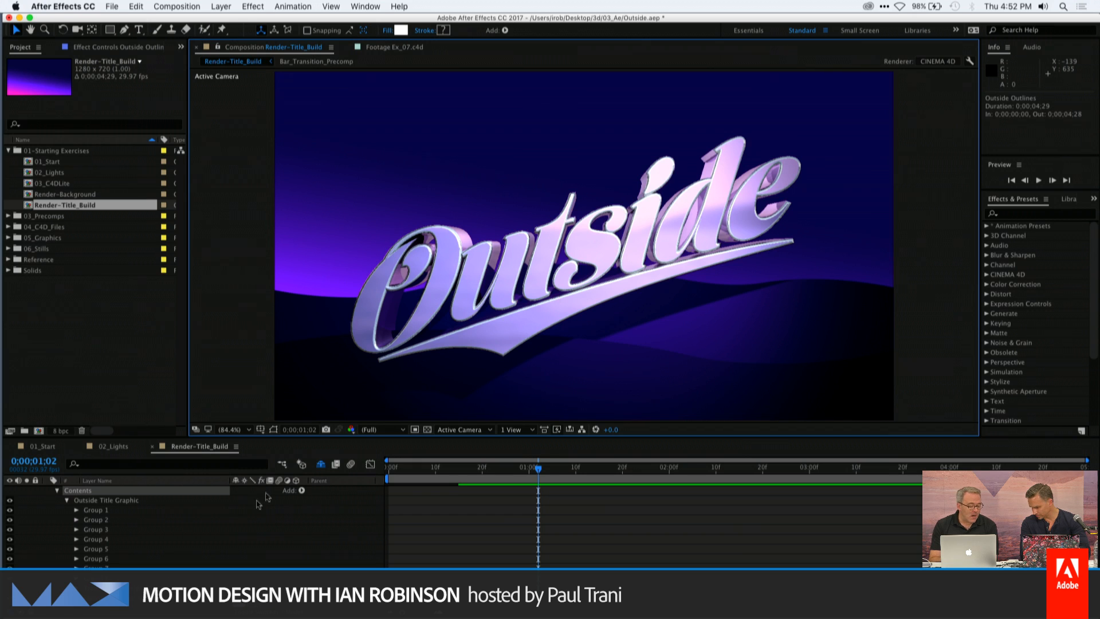
{"action": "left_click", "coordinate": [302, 490]}
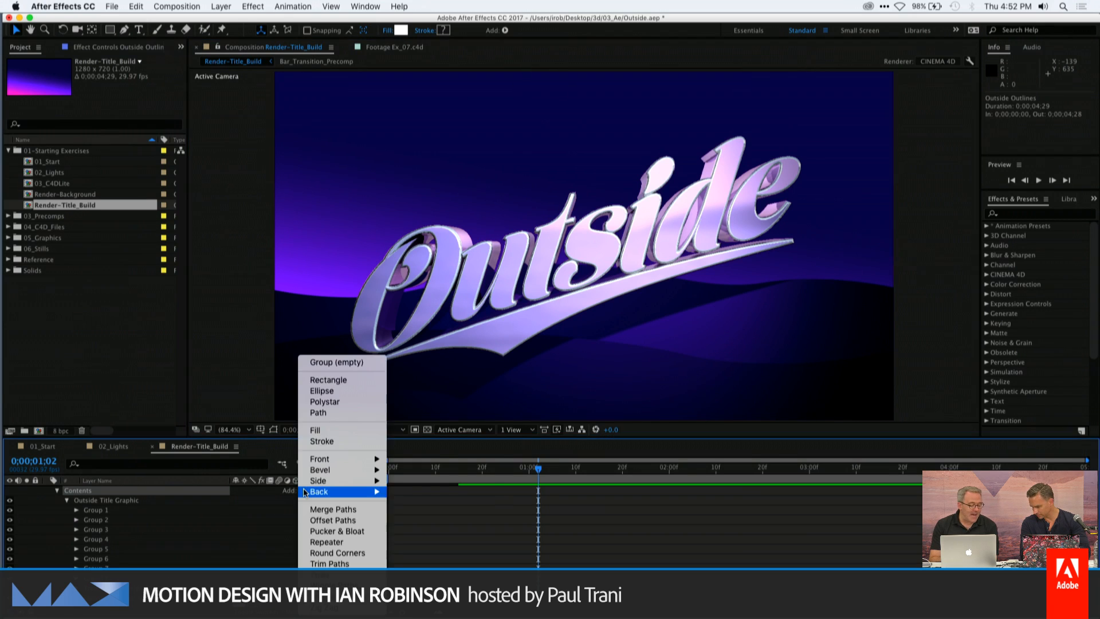
{"action": "left_click", "coordinate": [333, 364]}
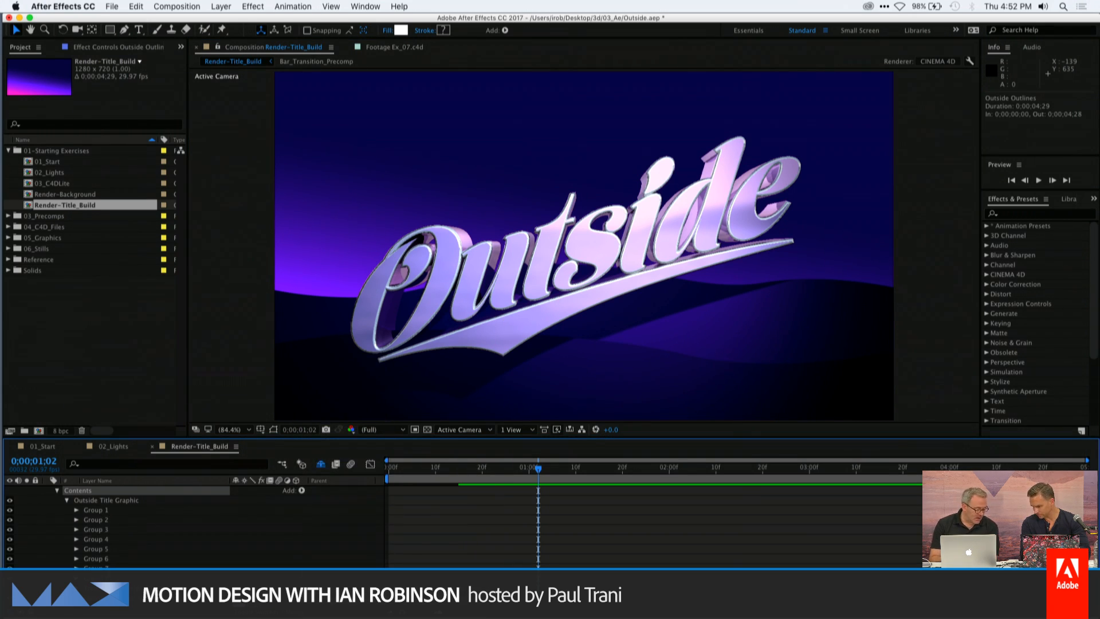
{"action": "scroll", "coordinate": [134, 549], "scroll_direction": "down", "scroll_amount": 2}
{"action": "left_click", "coordinate": [110, 566]}
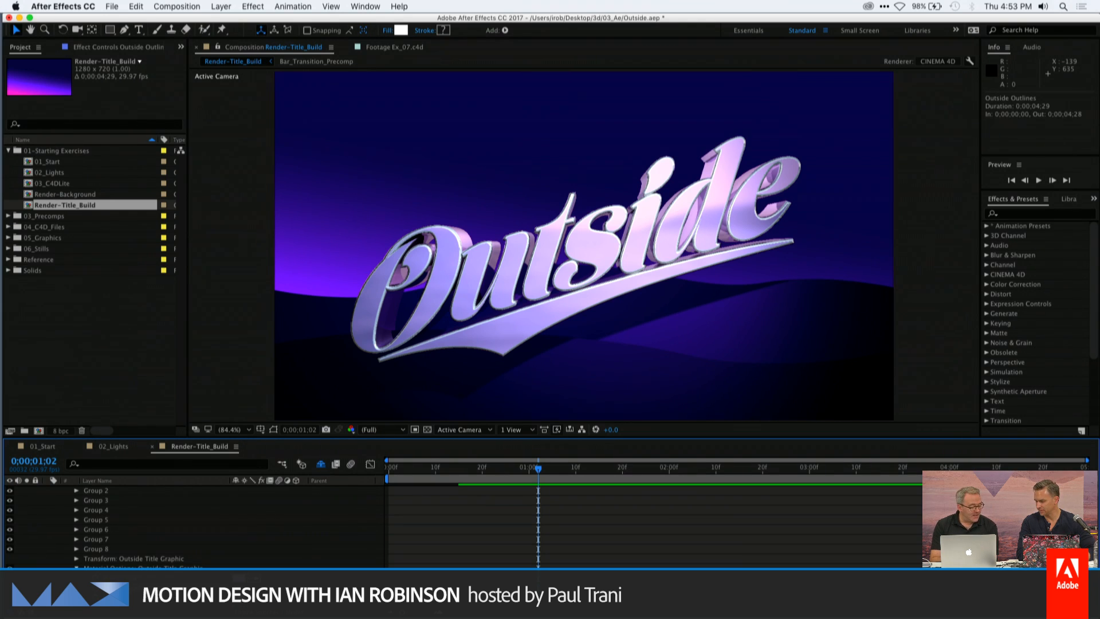
{"action": "left_click", "coordinate": [279, 536]}
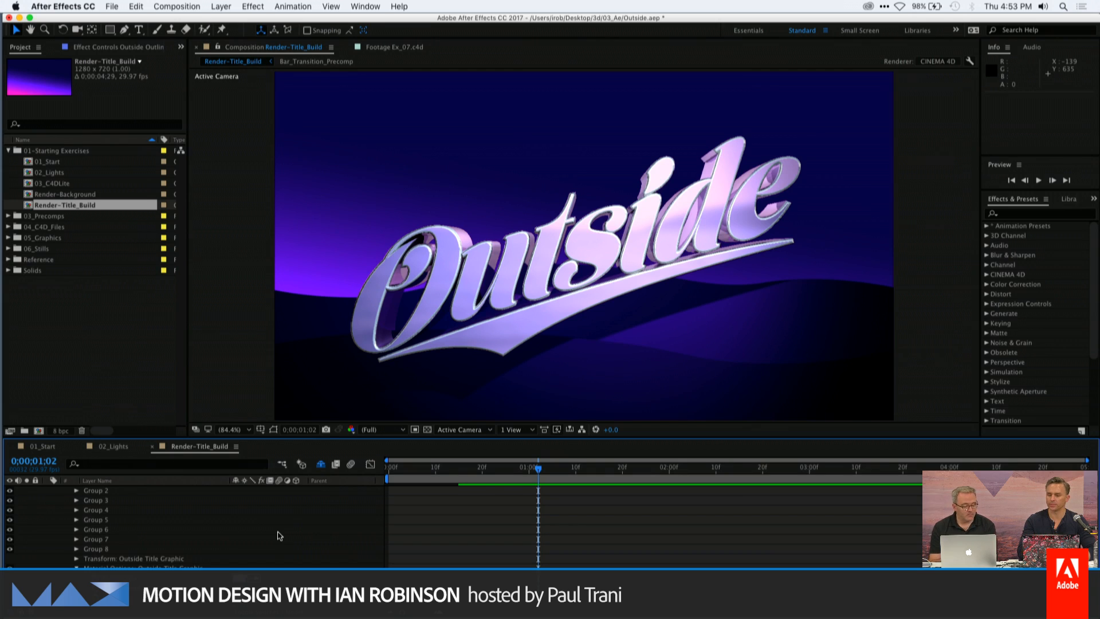
{"action": "scroll", "coordinate": [190, 526], "scroll_direction": "up", "scroll_amount": 3}
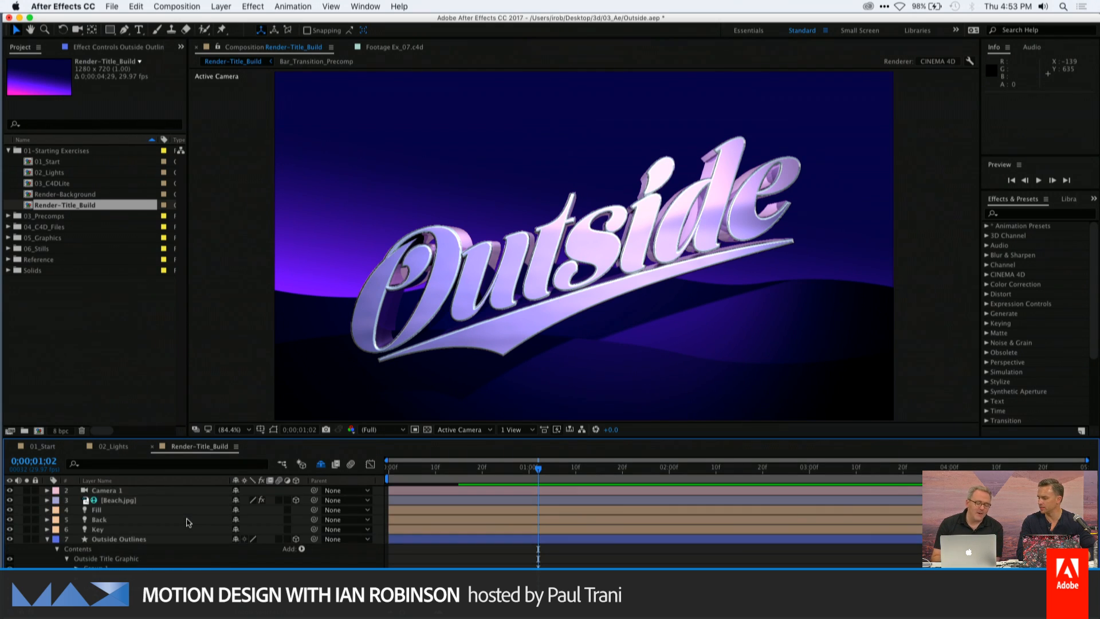
Show the Outside Outlines layer's rotation properties and turn the title about its Y axis to expose the extruded, reflective sides
{"action": "left_click", "coordinate": [107, 538]}
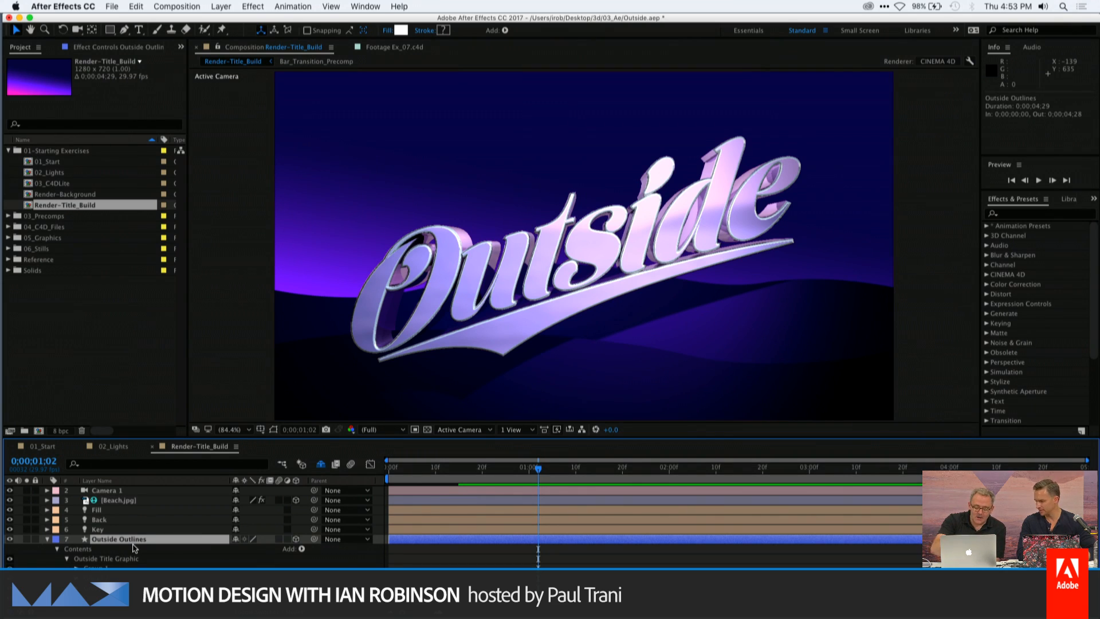
{"action": "key", "text": "r"}
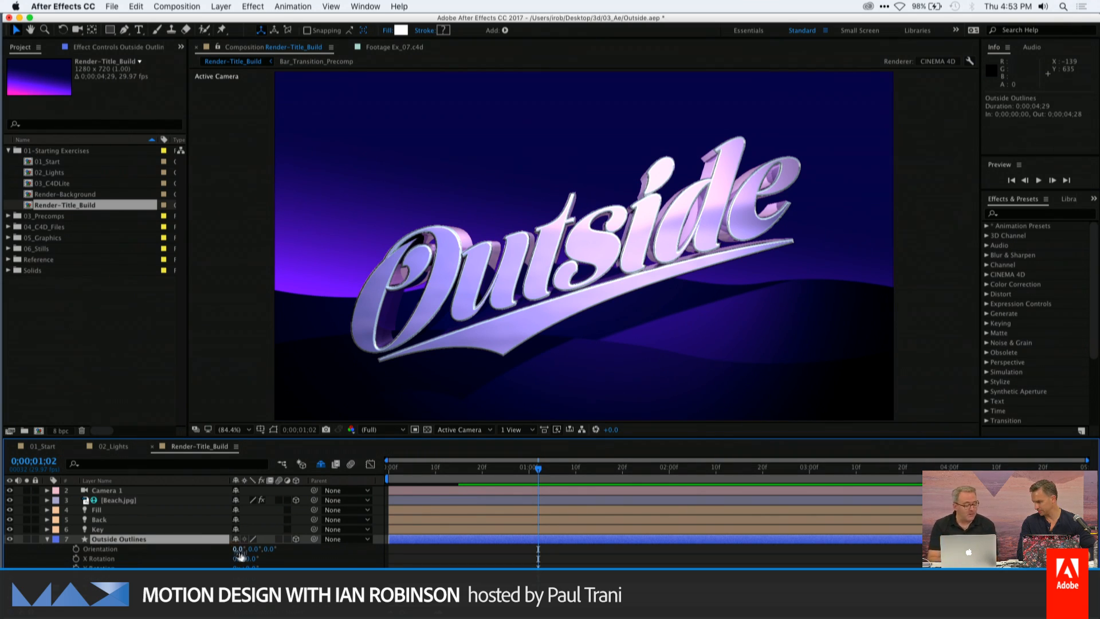
{"action": "left_click_drag", "start_coordinate": [246, 568], "coordinate": [329, 565]}
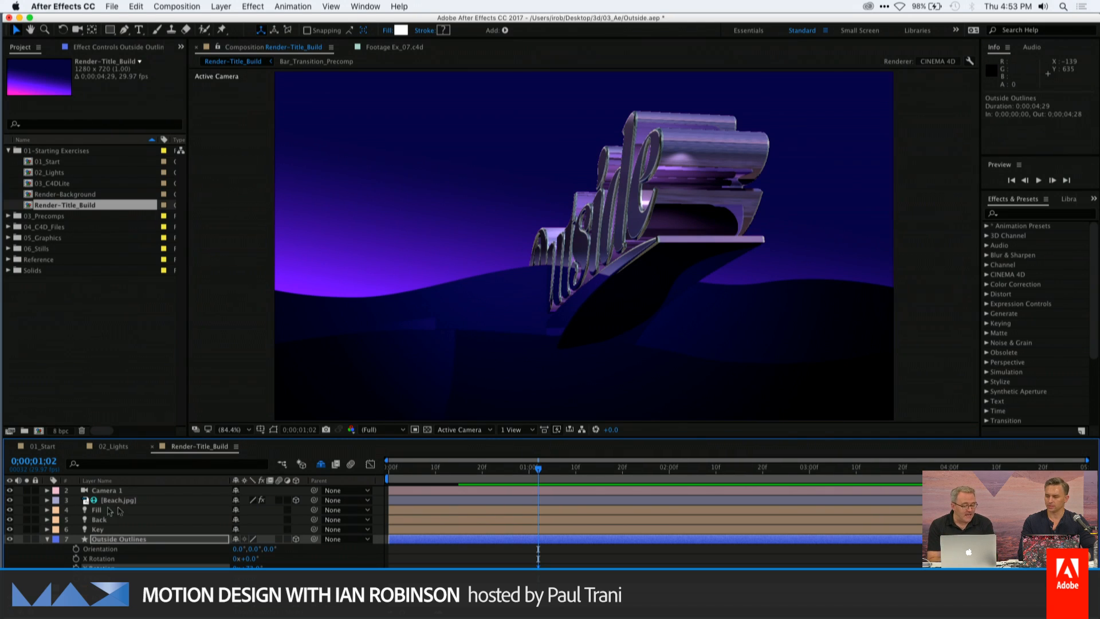
{"action": "left_click_drag", "start_coordinate": [248, 568], "coordinate": [317, 568]}
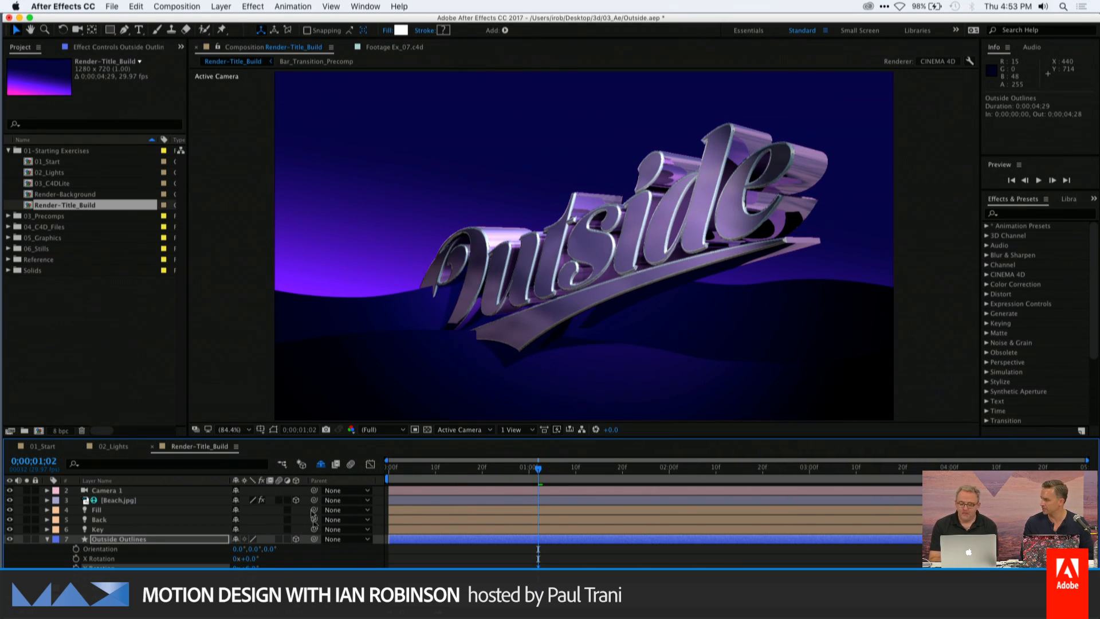
Set the CINEMA 4D renderer quality of the title composition to 51
{"action": "left_click", "coordinate": [969, 61]}
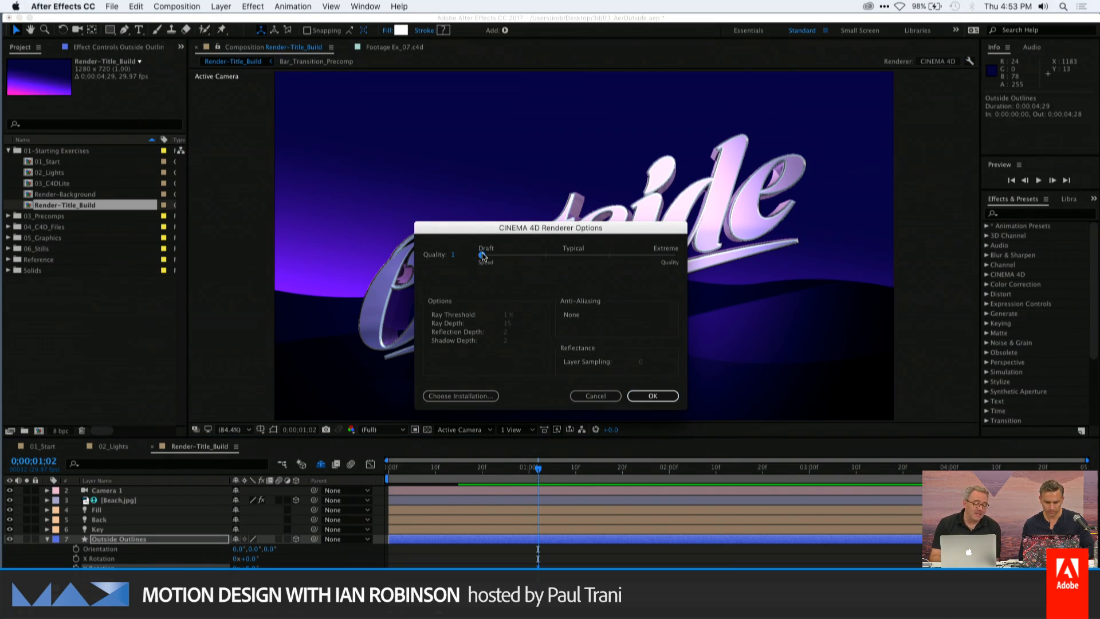
{"action": "mouse_move", "coordinate": [483, 255]}
{"action": "left_mouse_down"}
{"action": "mouse_move", "coordinate": [572, 258]}
{"action": "mouse_move", "coordinate": [471, 258]}
{"action": "left_mouse_up"}
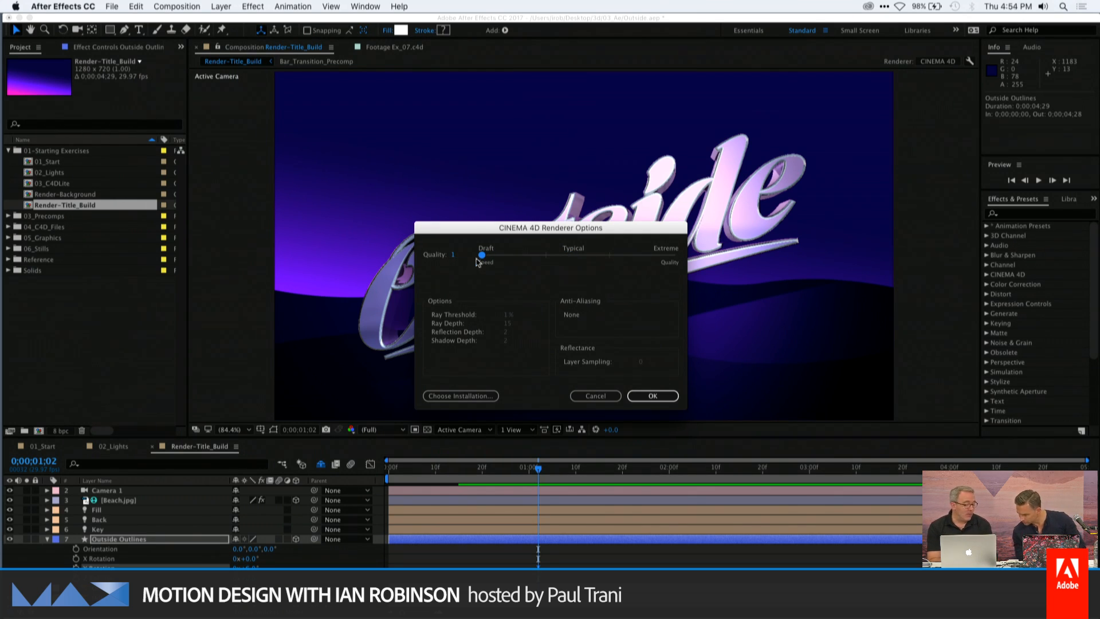
{"action": "left_click_drag", "start_coordinate": [482, 255], "coordinate": [583, 259]}
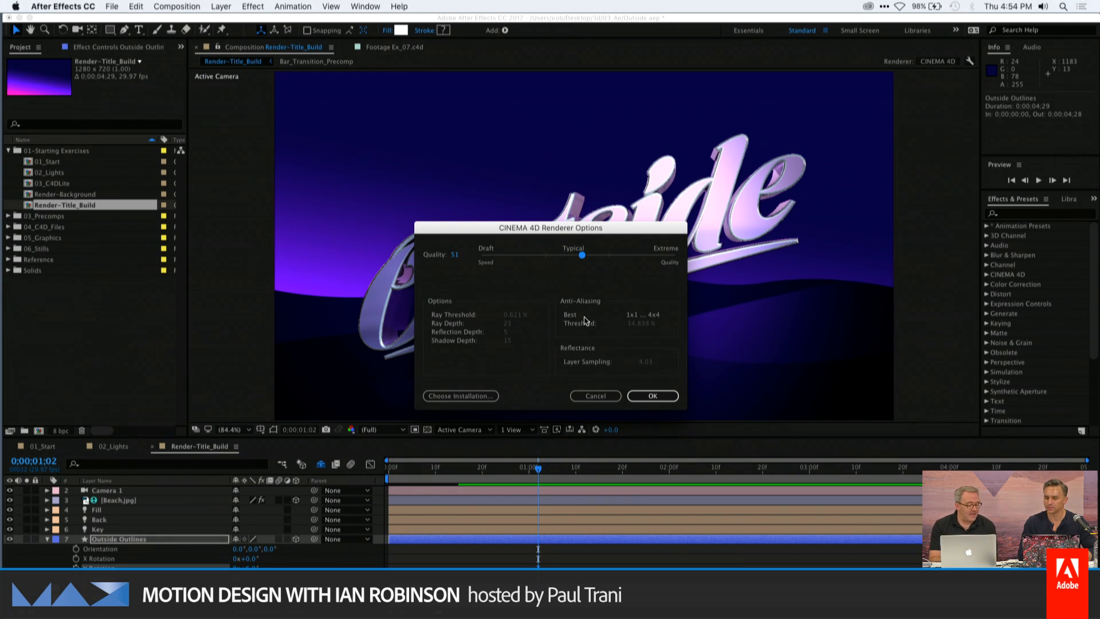
{"action": "left_click", "coordinate": [638, 396]}
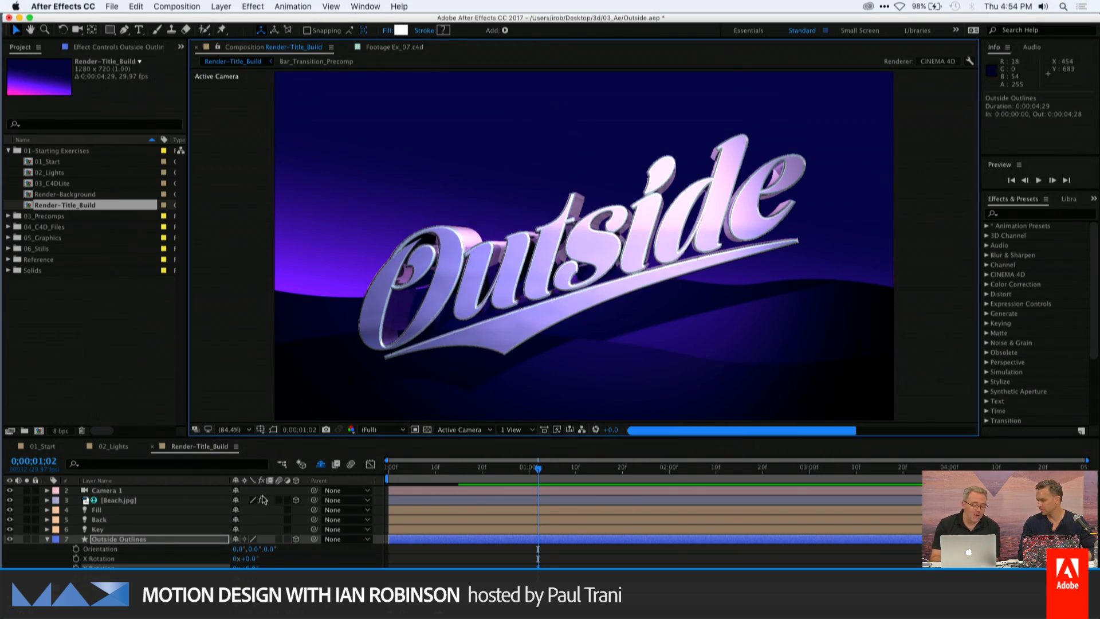
{"action": "left_click", "coordinate": [148, 557]}
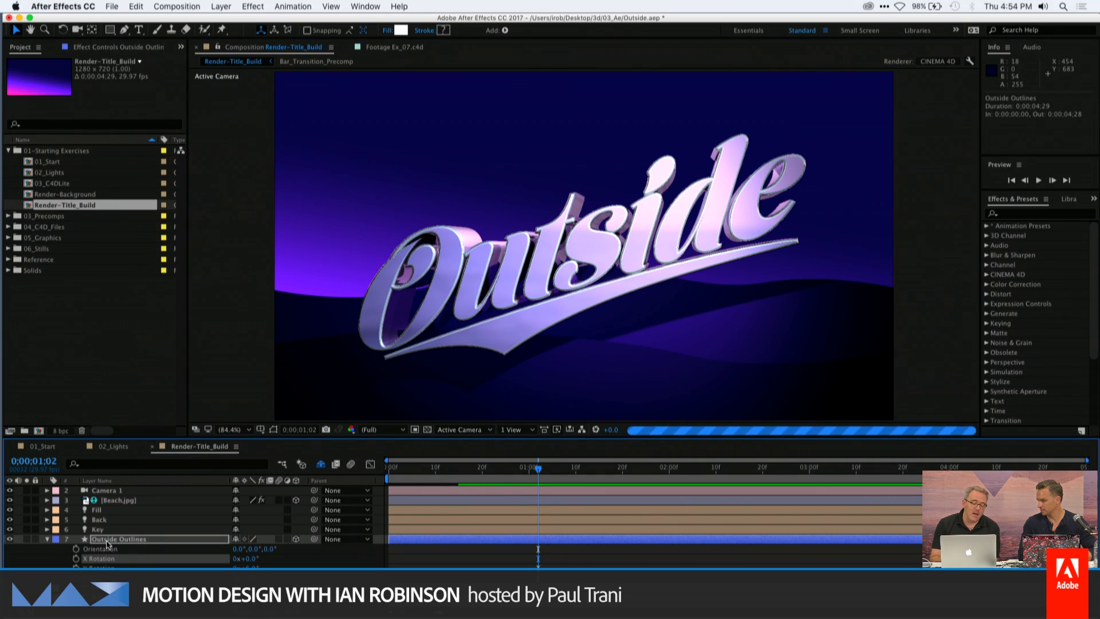